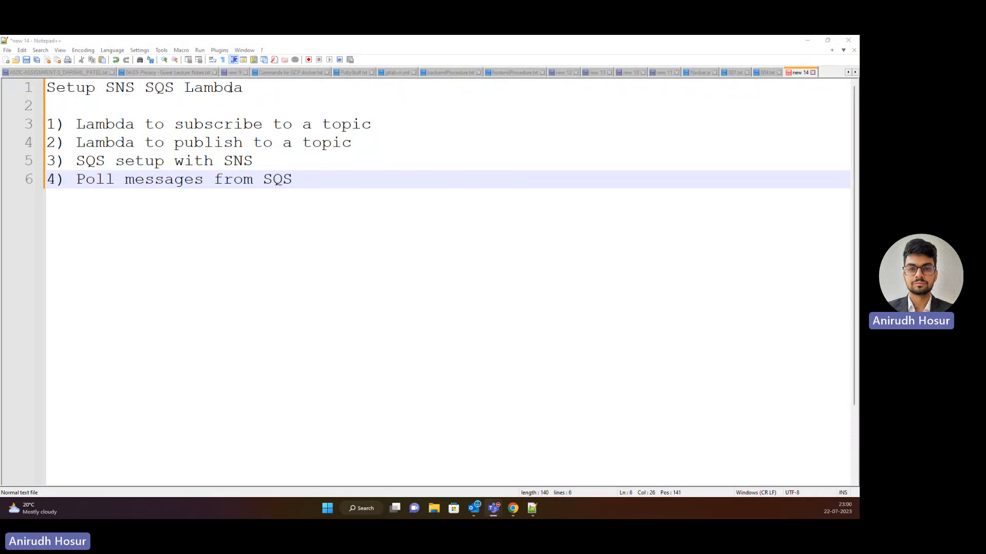
- Review the notes on setting up SNS, SQS and Lambda, covering topic subscription, publishing, SQS setup and message polling
left_click(184, 87)
left_click_drag(106, 87, 251, 89)
left_click(253, 86)
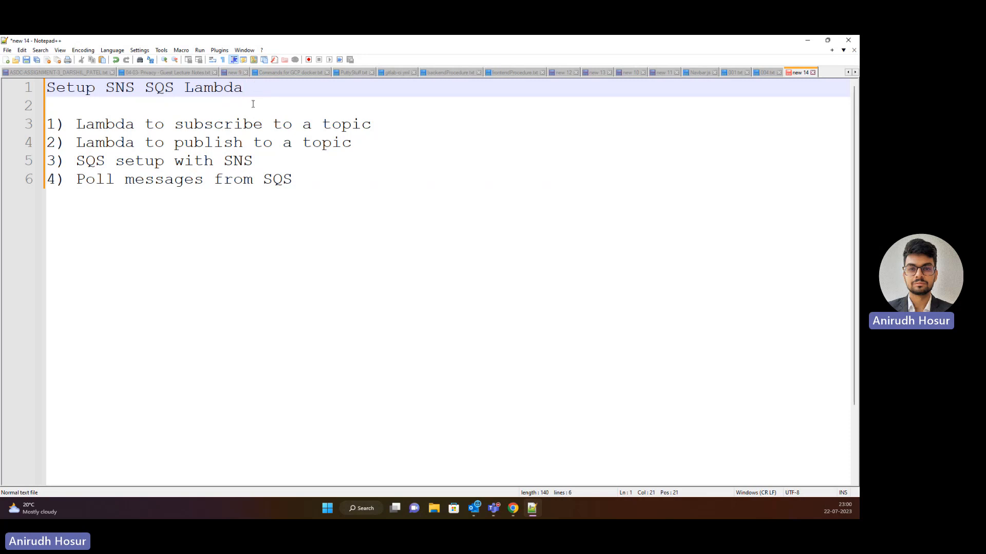
left_click(512, 508)
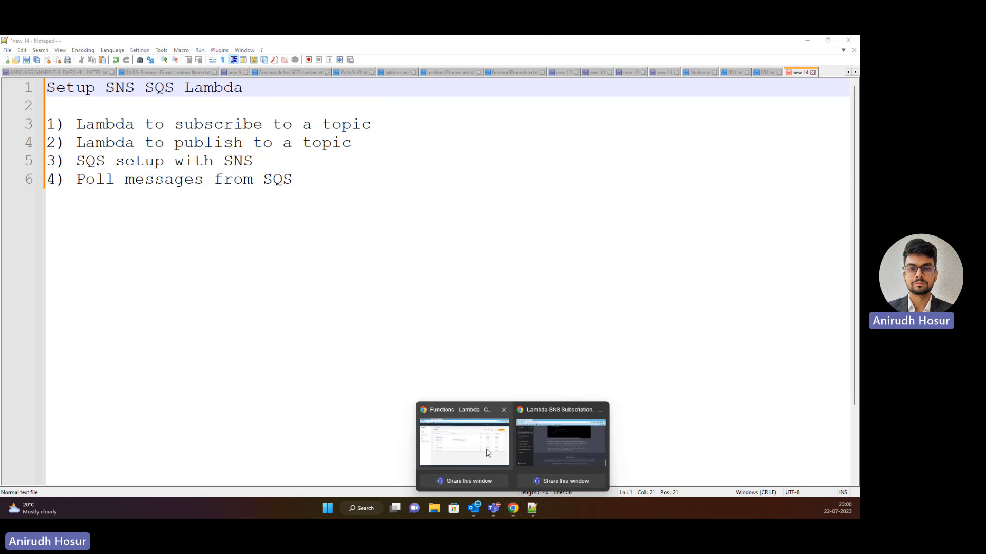
left_click(488, 453)
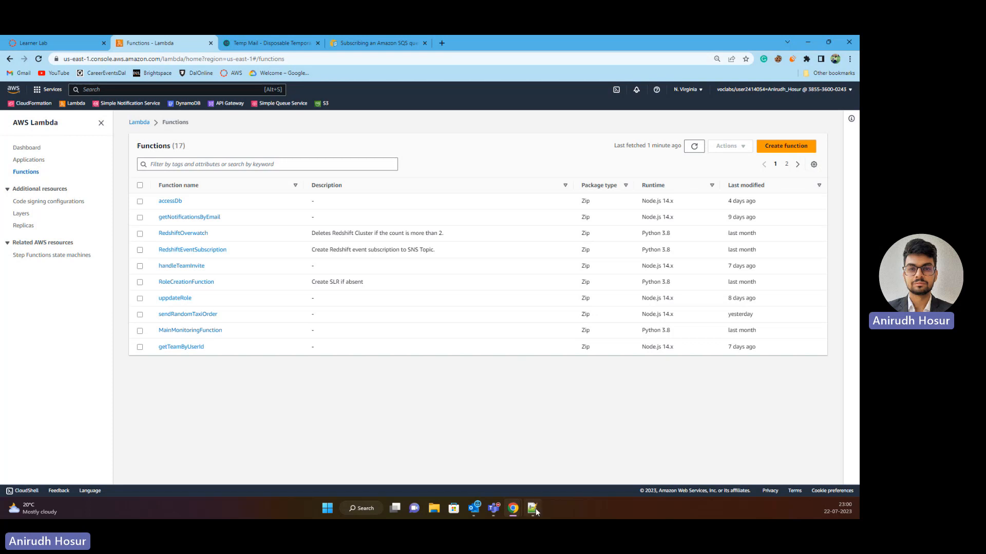
left_click(534, 510)
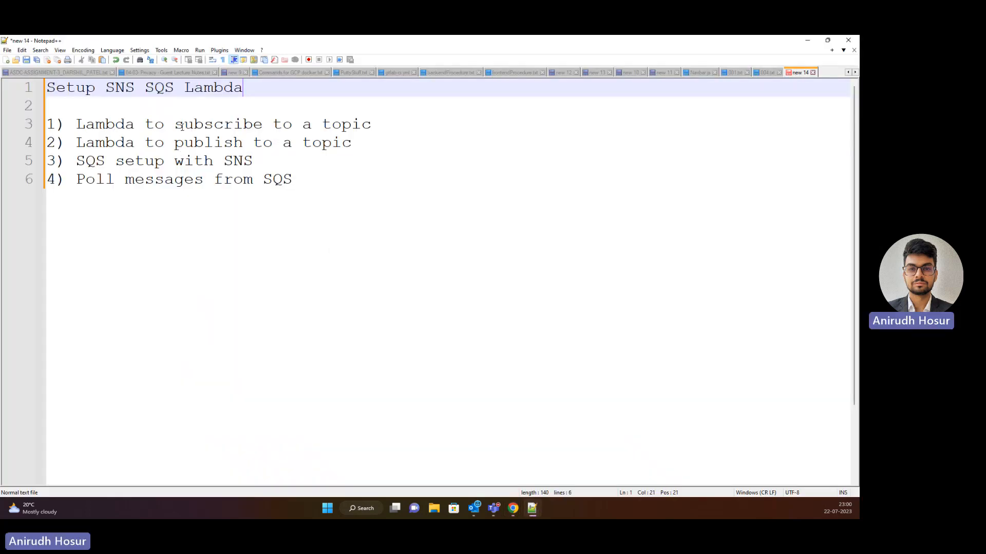
left_click_drag(179, 126, 376, 125)
left_click(377, 125)
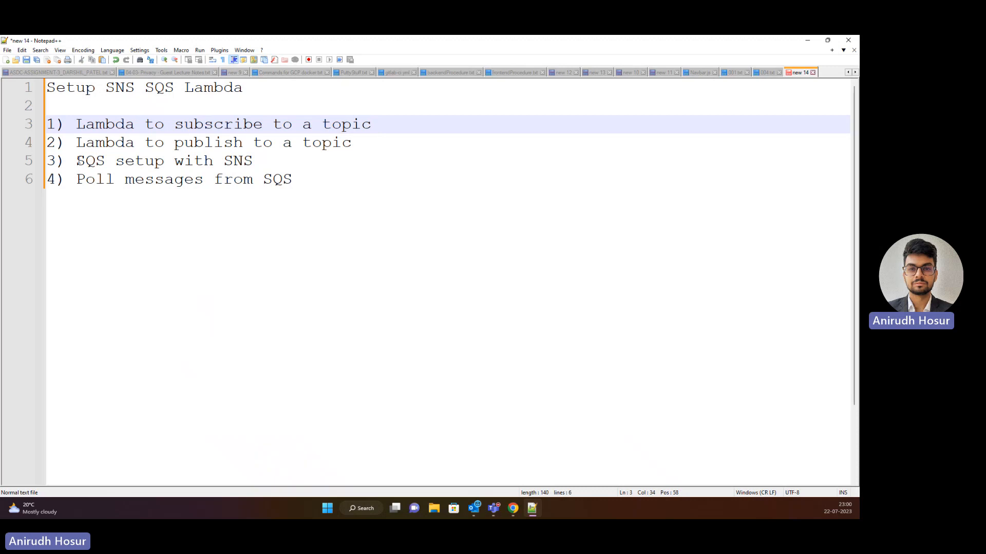
left_click_drag(77, 161, 256, 162)
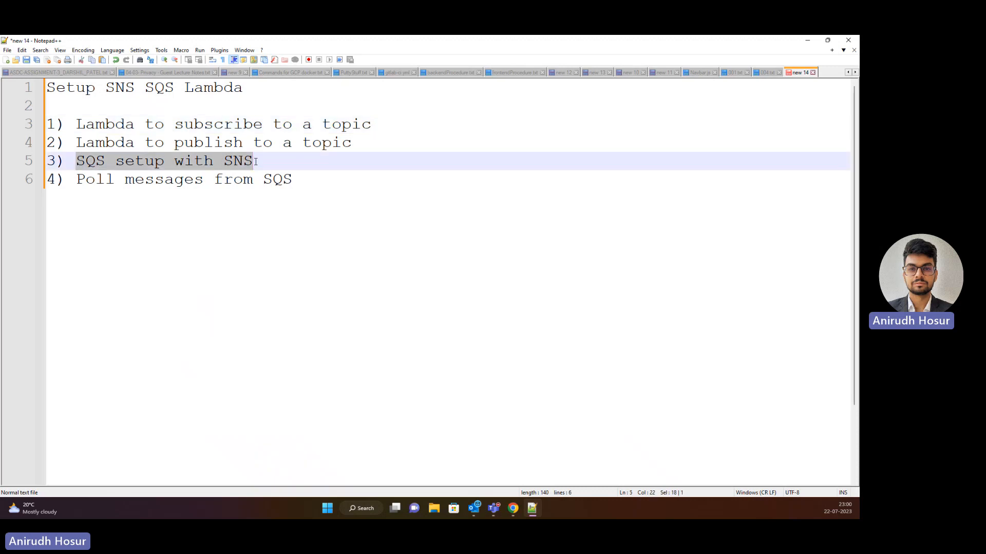
left_click(135, 163)
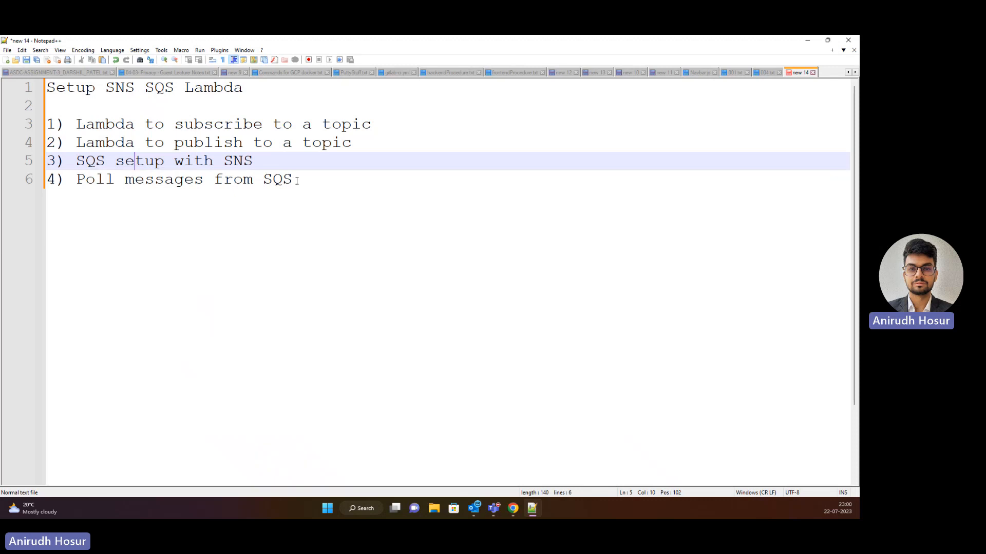
left_click_drag(297, 181, 46, 124)
left_click(244, 127)
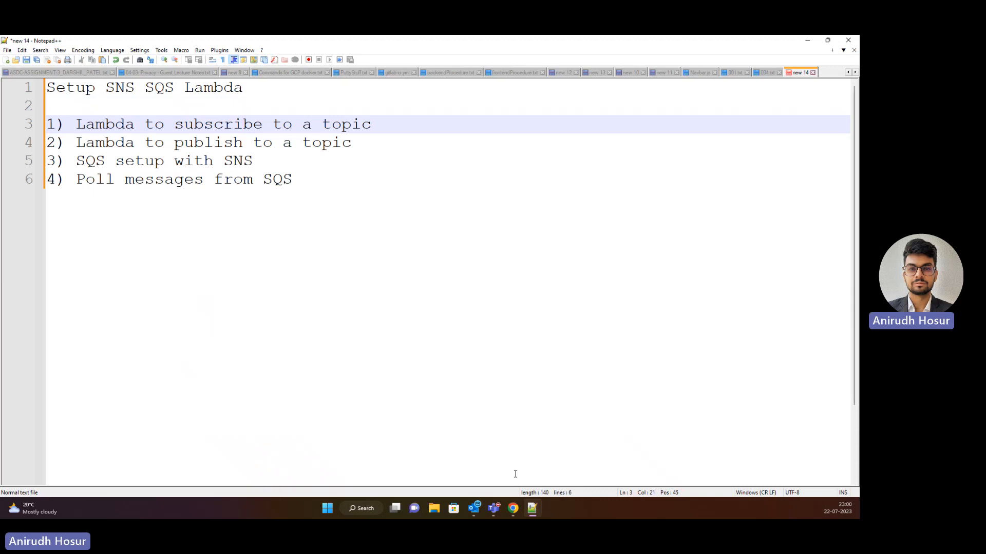
- Switch to the AWS Lambda console in Chrome and start a new function named testYtSubscribe with the Node.js 14.x runtime
left_click(516, 507)
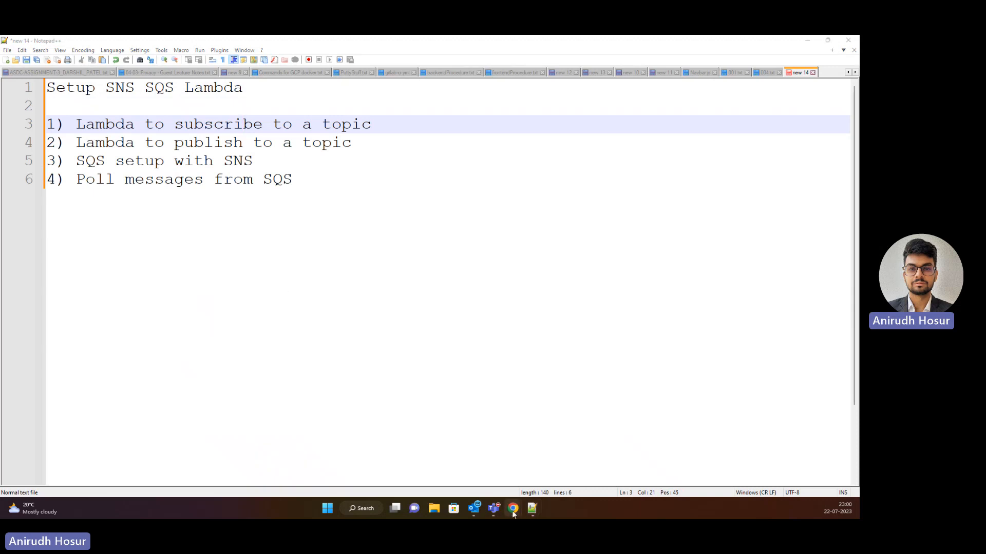
mouse_move(513, 508)
left_click(482, 451)
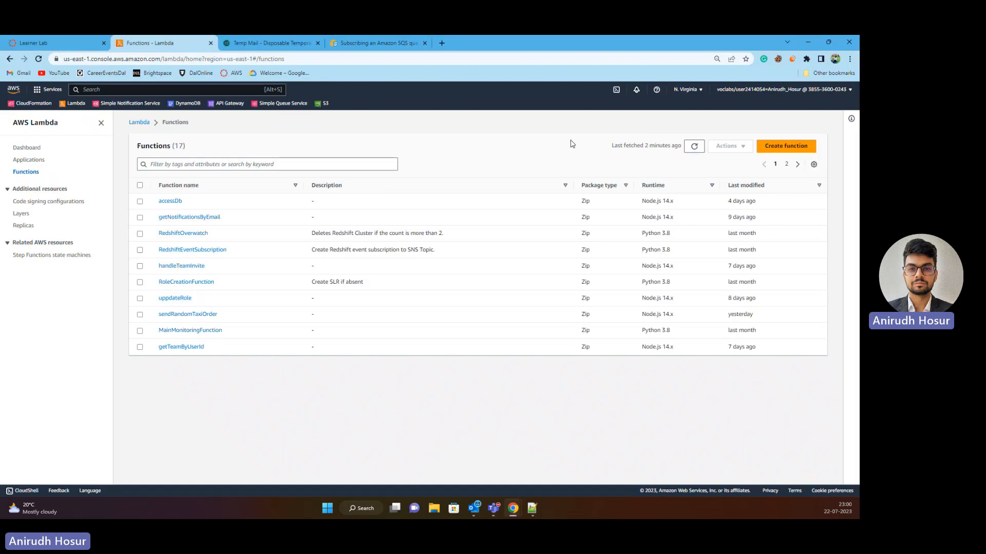
left_click(772, 148)
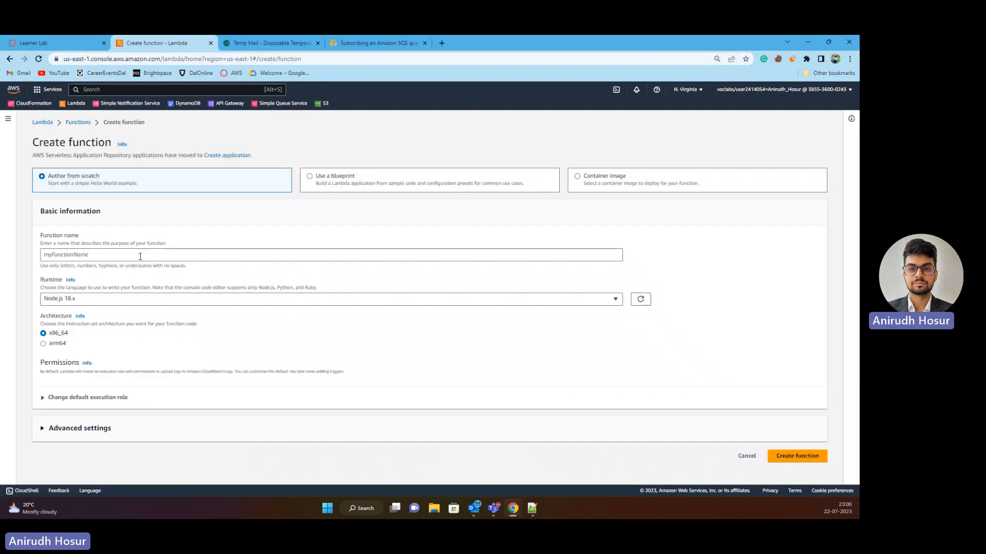
left_click(144, 254)
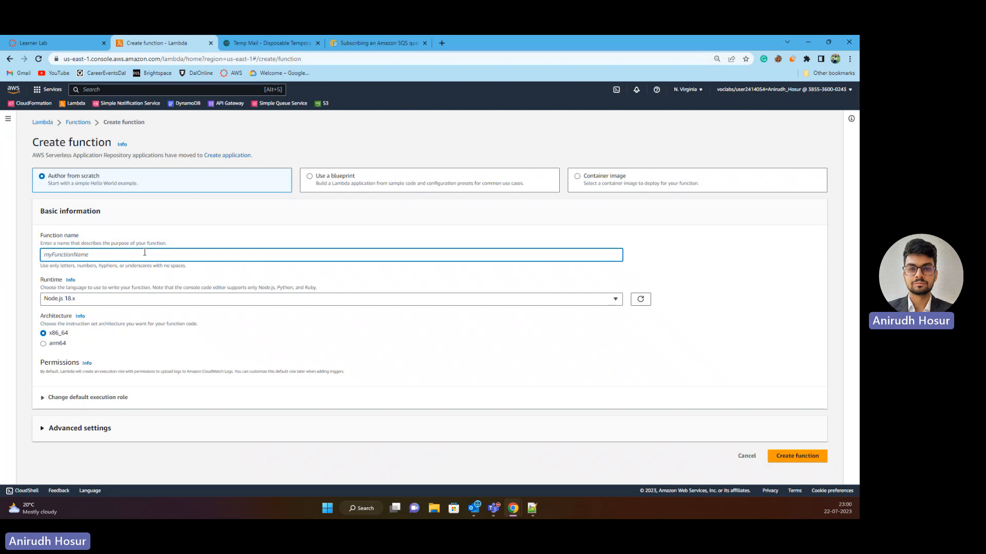
type("te")
type("stYt")
type("Send")
type("cribe")
left_click_drag(88, 257, 60, 257)
left_click(115, 255)
left_click(95, 298)
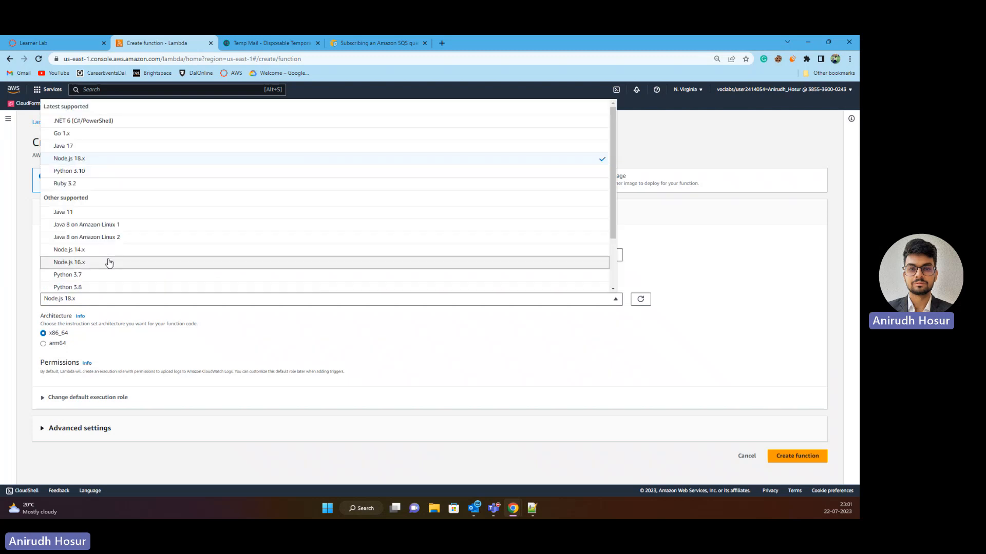
left_click(113, 251)
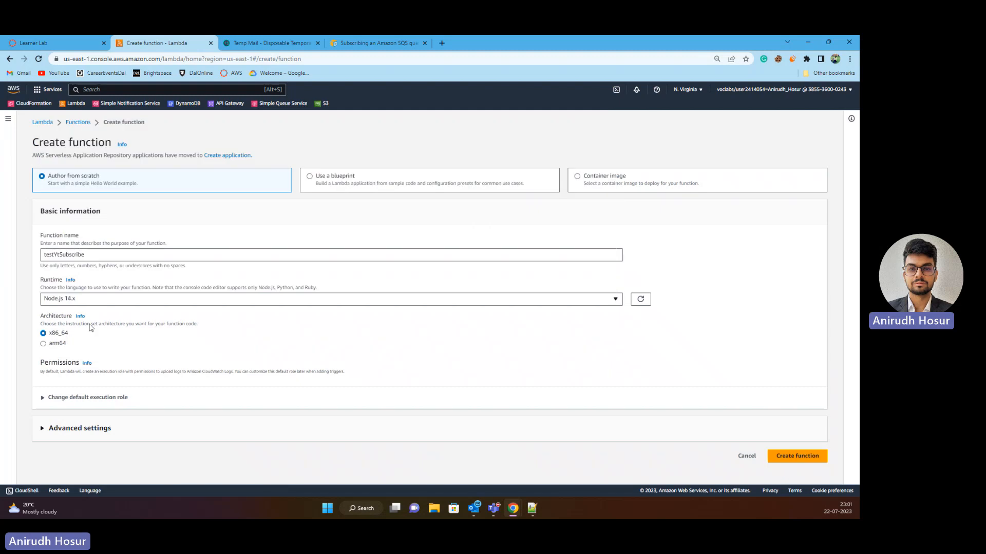
- Assign the existing role LabRole as the execution role and create the function
left_click(48, 398)
scroll(53, 370, "down", 2)
left_click(44, 350)
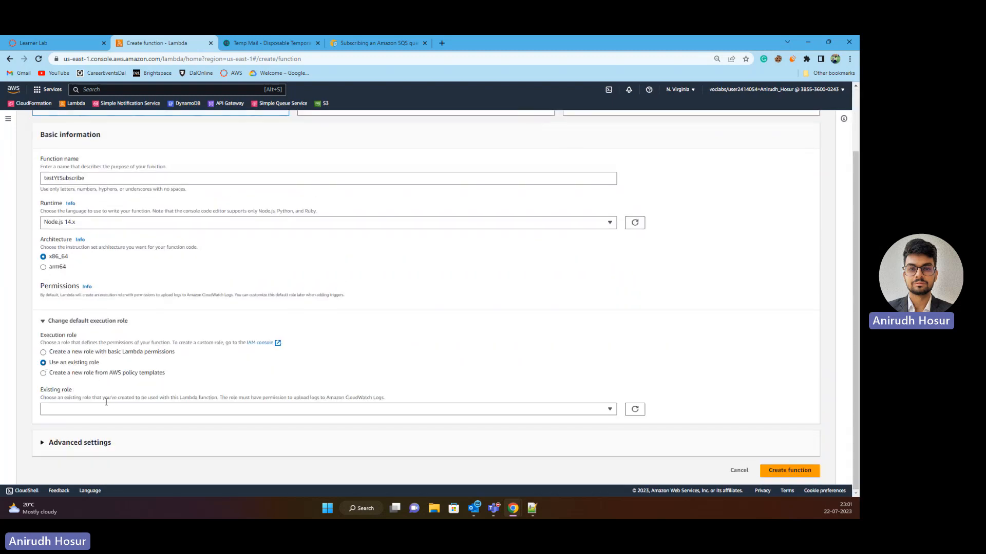
left_click(107, 409)
left_click(99, 446)
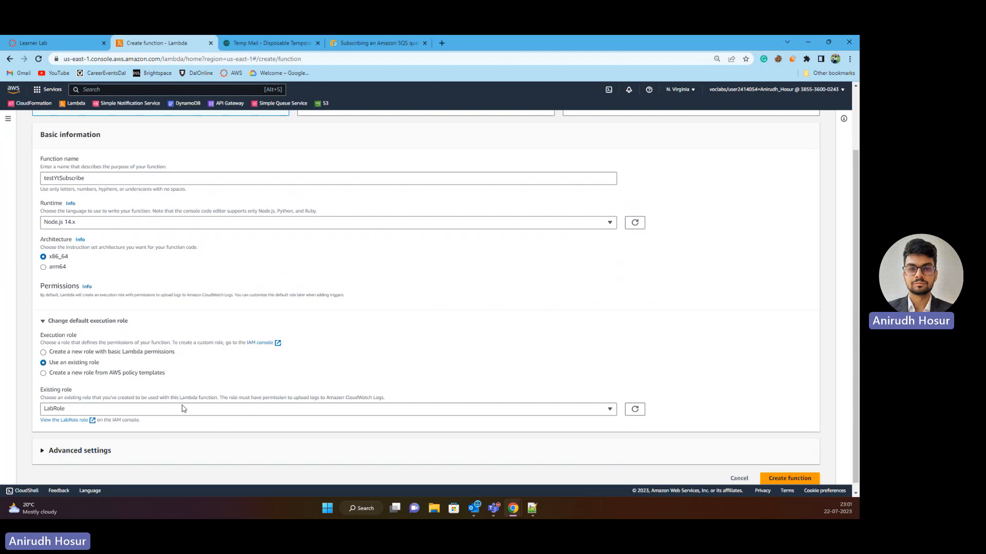
scroll(183, 409, "up", 2)
scroll(359, 411, "down", 2)
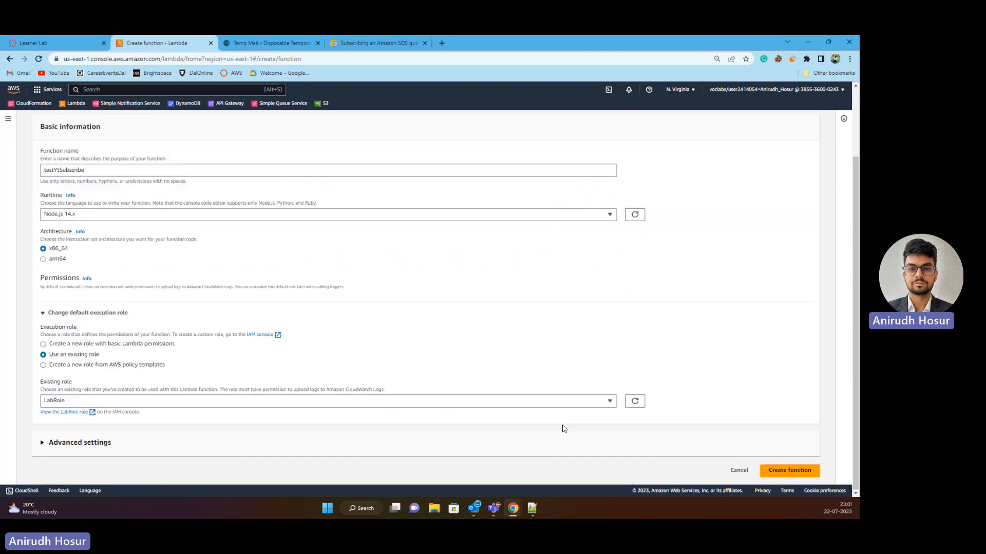
left_click(779, 476)
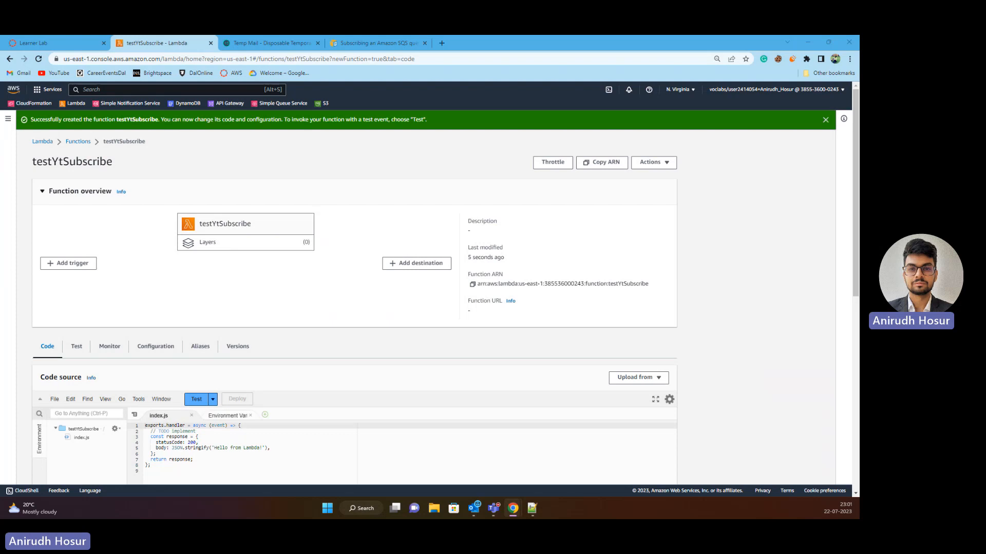
- Replace the default code in index.js with the copied SNS email subscription handler and review its AWS and topicArn lines
scroll(286, 279, "down", 4)
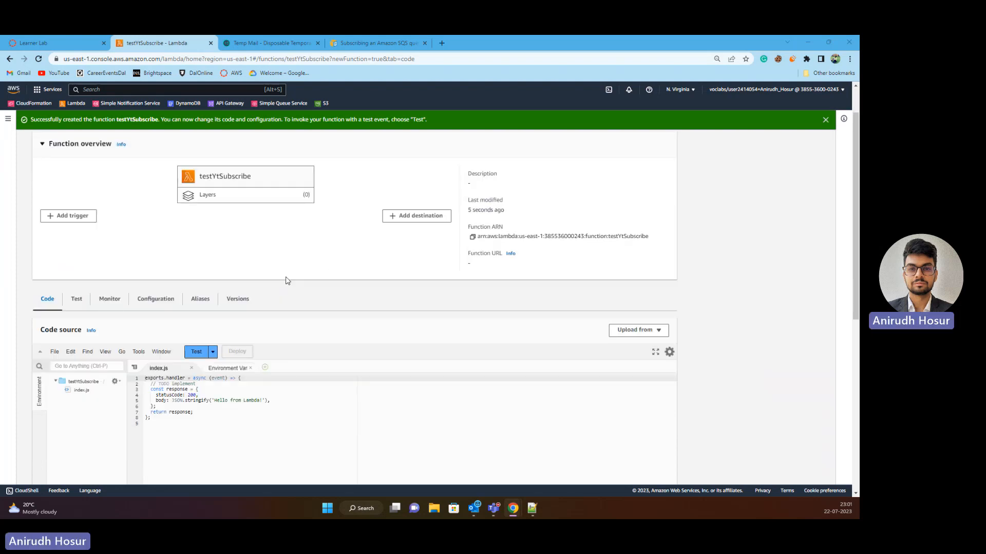
left_click(187, 305)
key("ctrl+a")
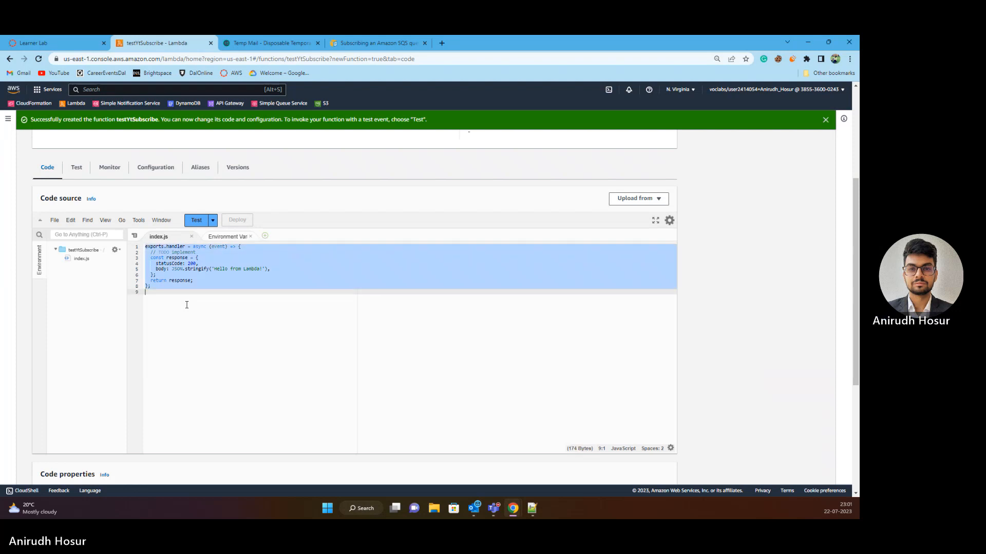
key("ctrl+v")
scroll(239, 275, "up", 1)
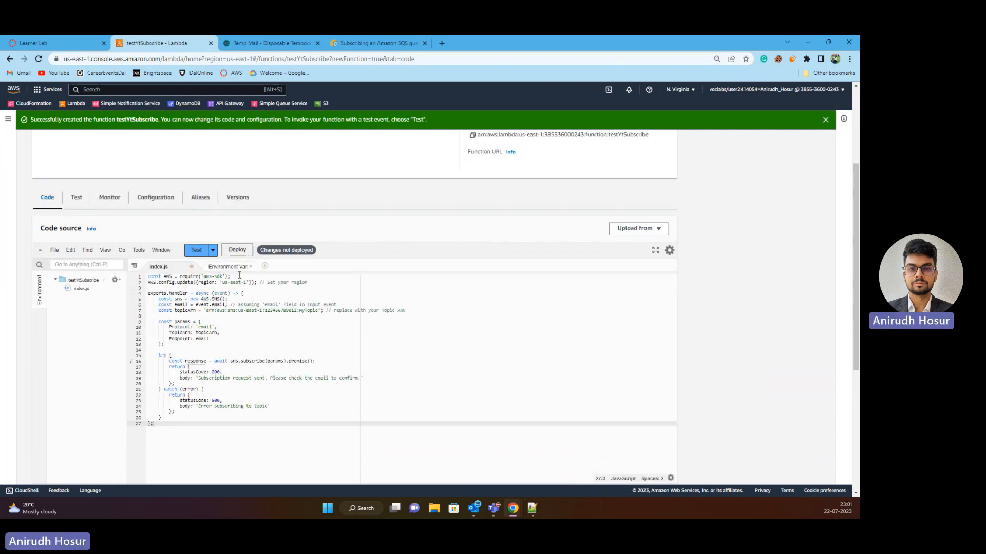
scroll(239, 276, "up", 1)
scroll(184, 311, "down", 1)
double_click(165, 292)
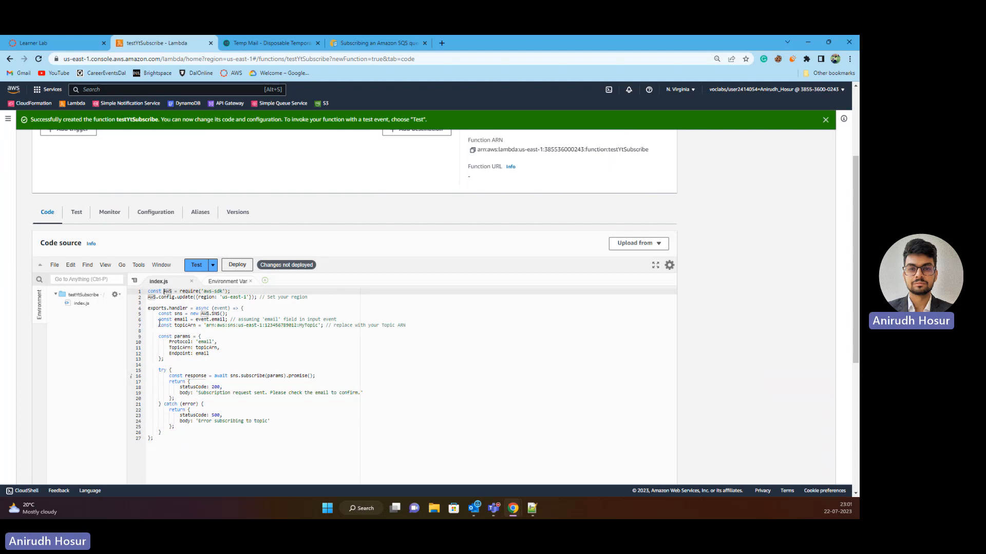
left_click_drag(160, 323, 407, 326)
- Open Amazon SNS in a new browser tab and create a Standard topic named YTTopic
scroll(406, 326, "up", 3)
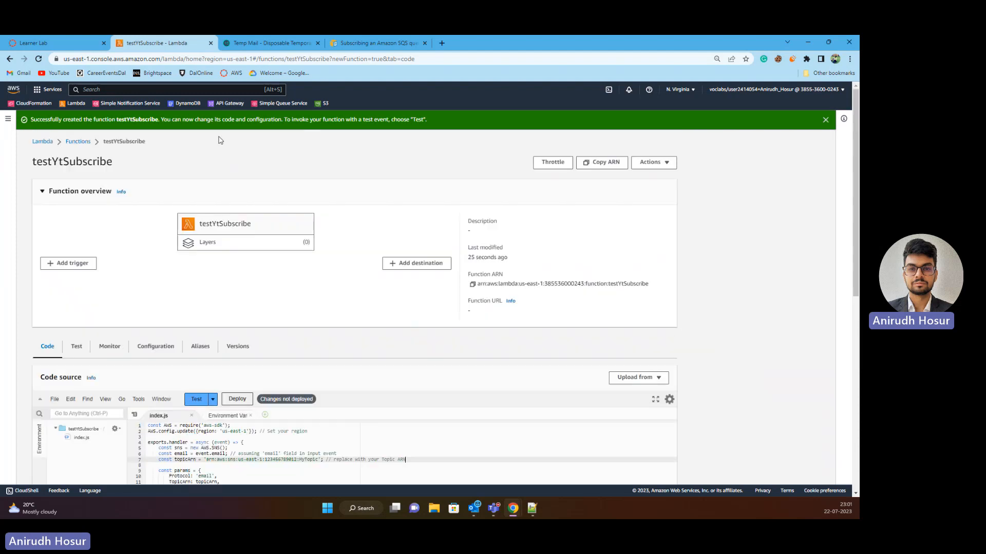
middle_click(130, 103)
left_click(250, 46)
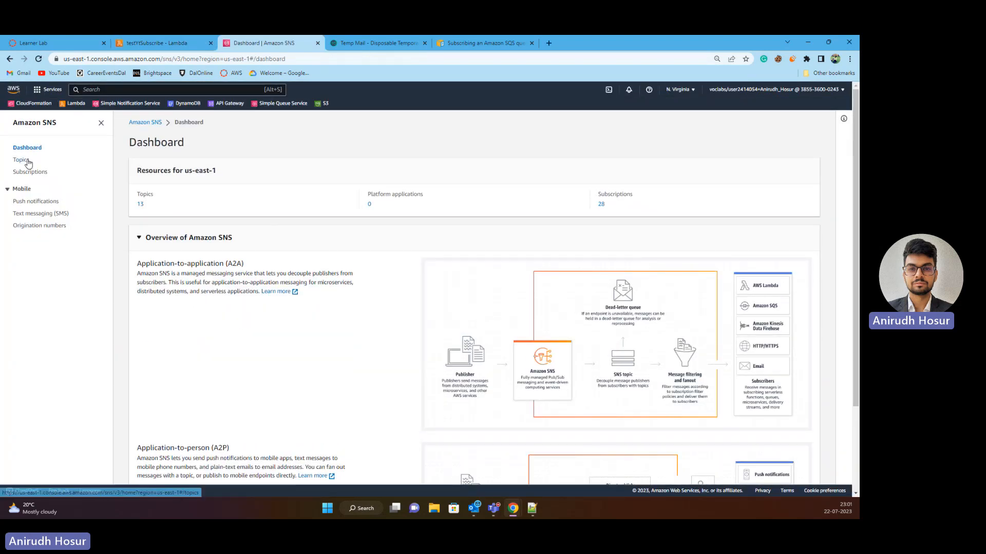
left_click(22, 160)
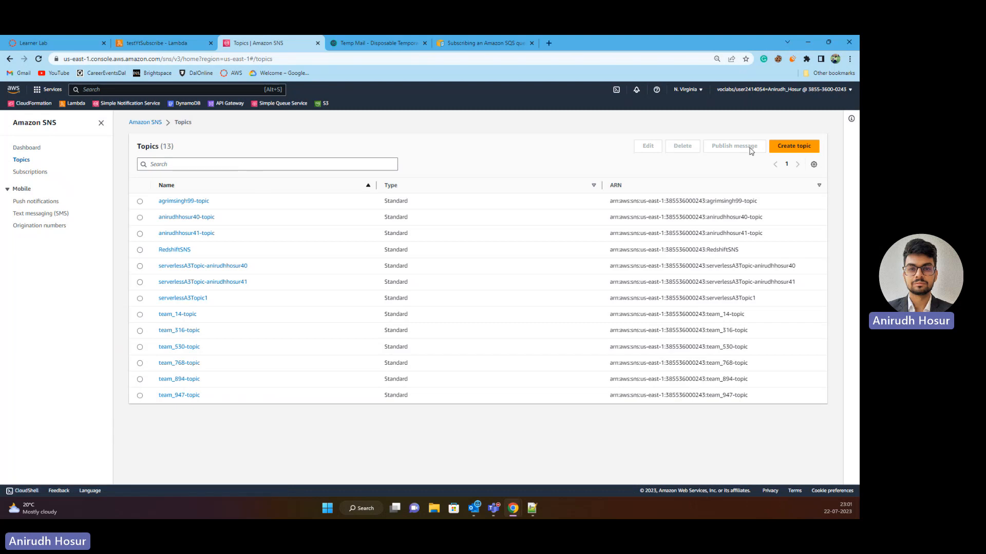
left_click(783, 147)
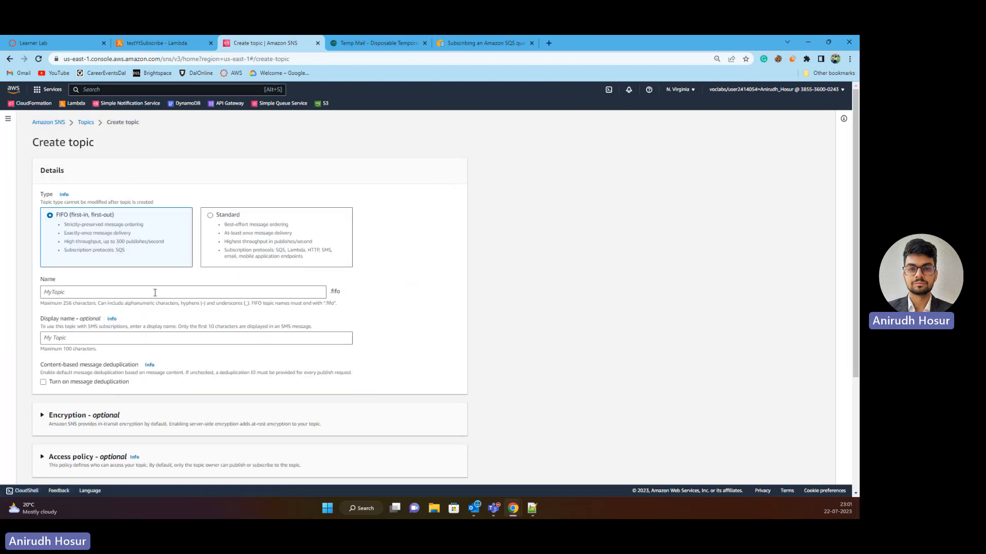
left_click(233, 242)
left_click(188, 291)
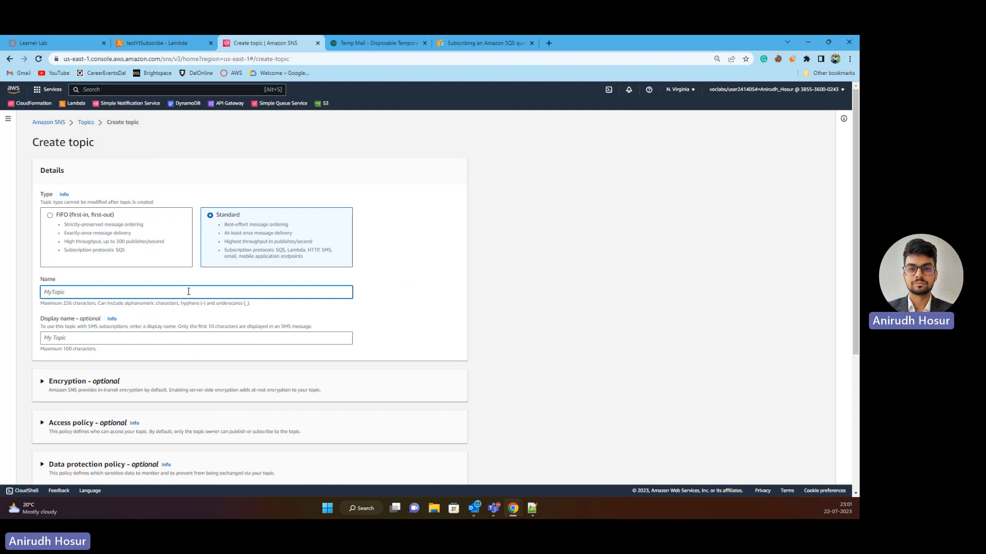
type("YTTopic")
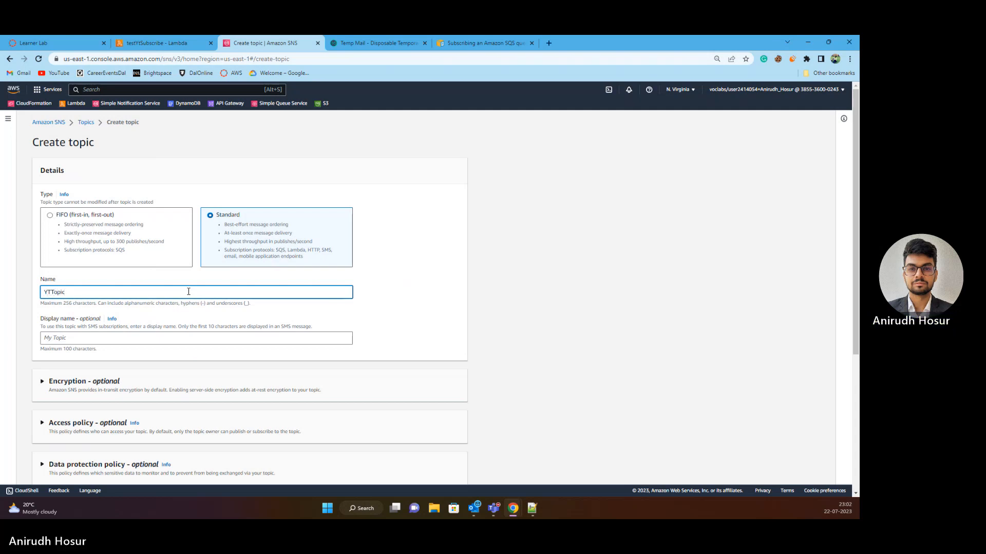
scroll(137, 256, "down", 4)
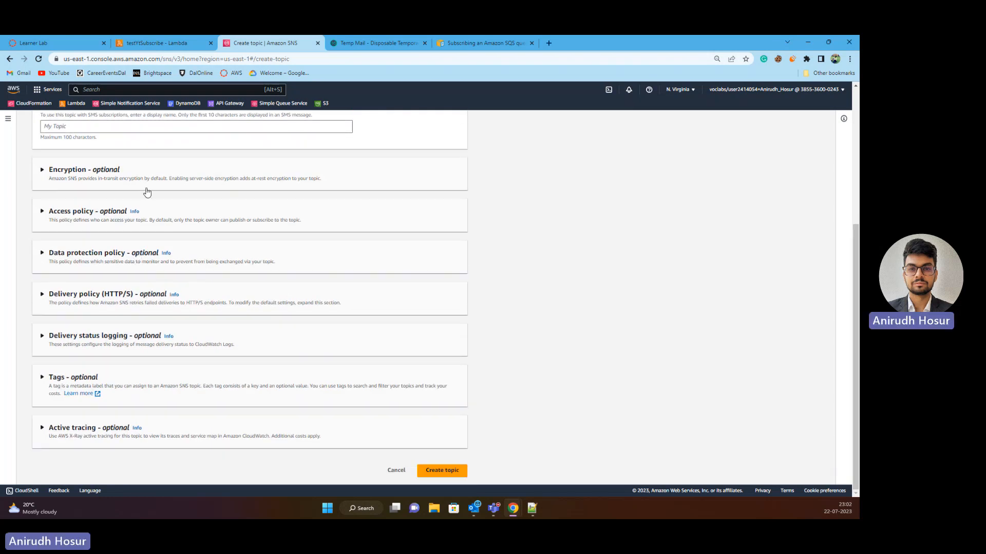
left_click(455, 472)
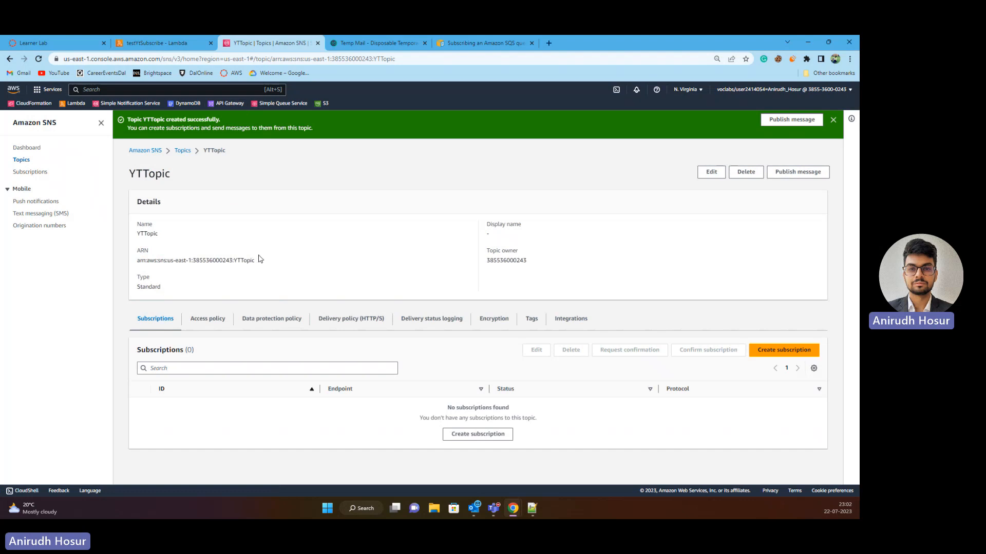
- Replace the placeholder topicArn value in testYtSubscribe's index.js with the ARN copied from YTTopic, and delete the comment after event.email
left_click_drag(259, 259, 136, 261)
key("ctrl+c")
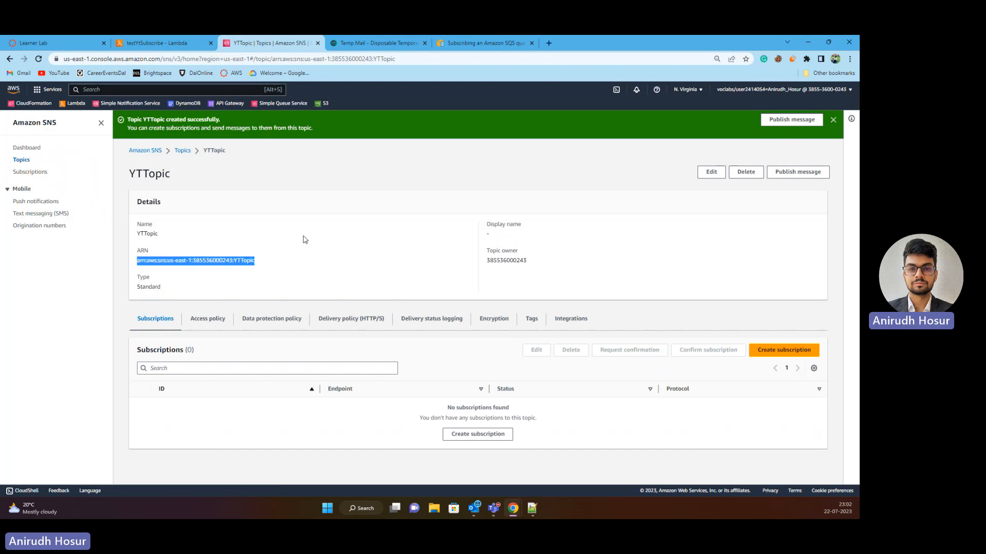
key("ctrl+shift+Tab")
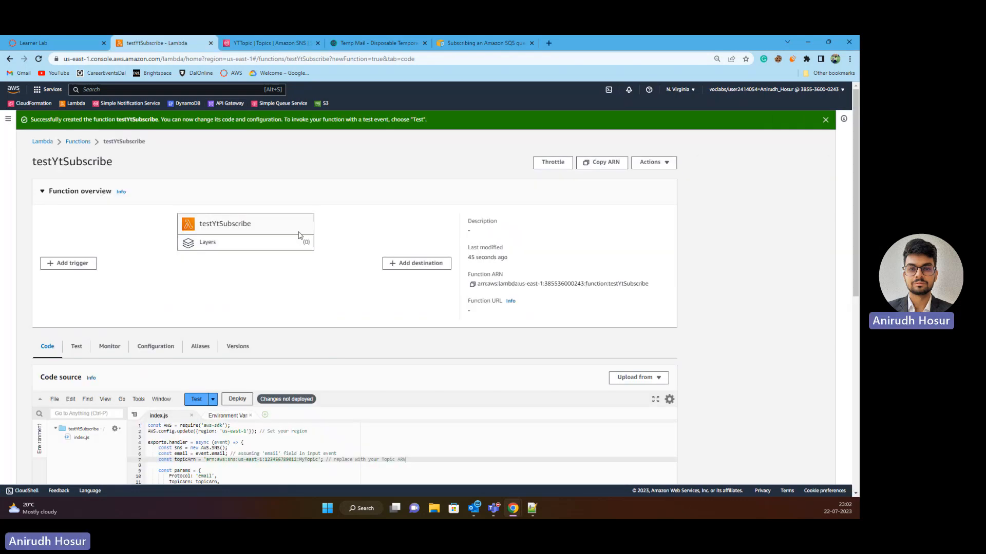
scroll(93, 220, "down", 4)
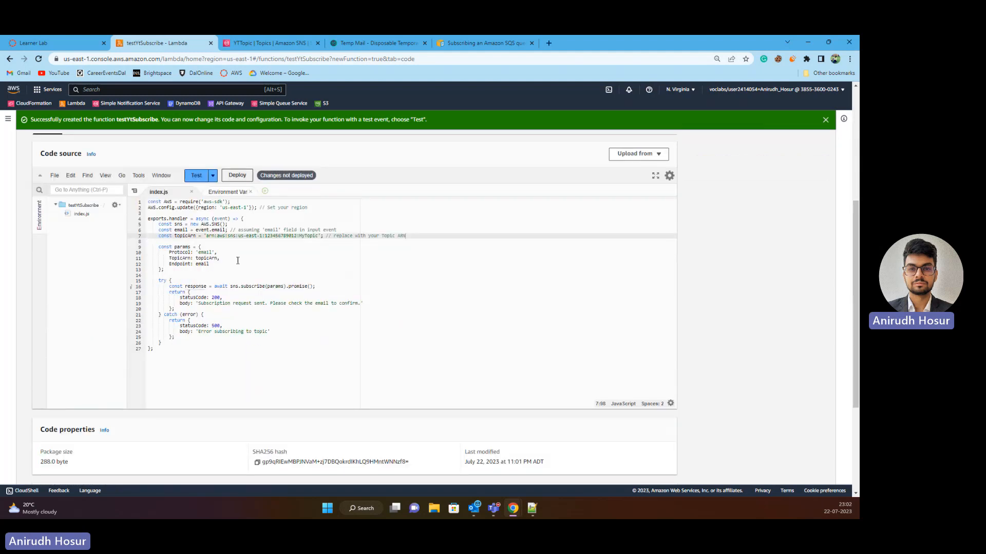
left_click_drag(206, 236, 231, 231)
key("ctrl+v")
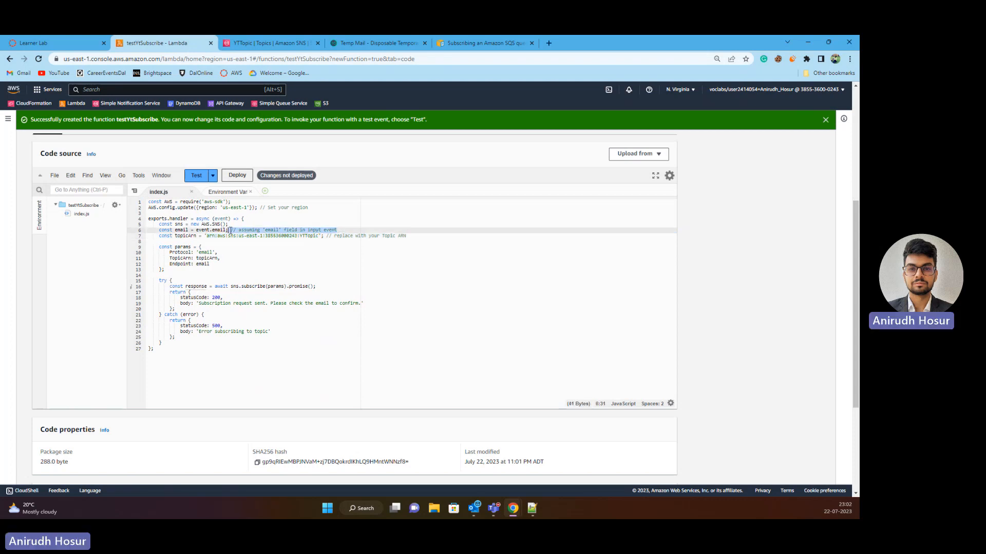
key("BackSpace")
key("BackSpace")
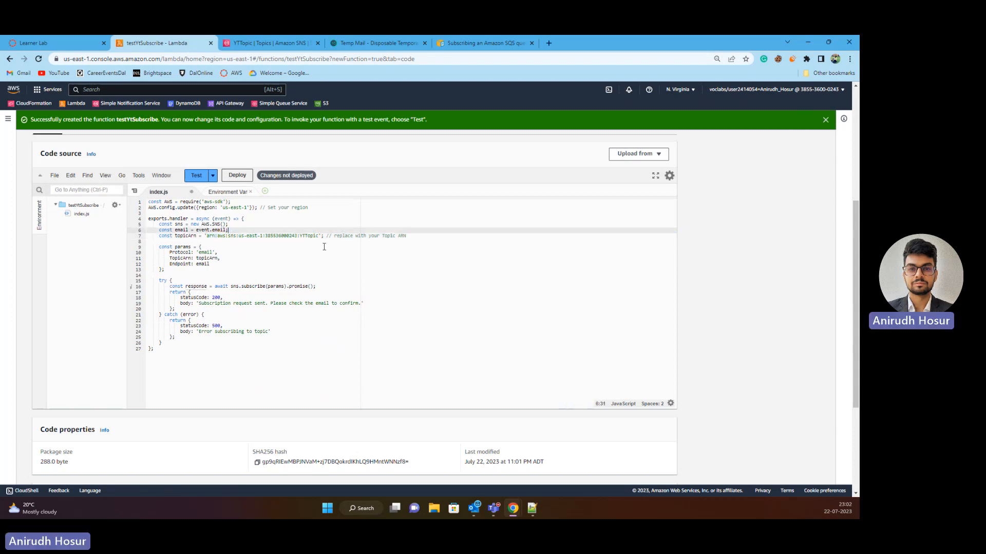
- Delete the comment after the topicArn value in index.js and deploy the testYtSubscribe function
left_click_drag(407, 236, 322, 238)
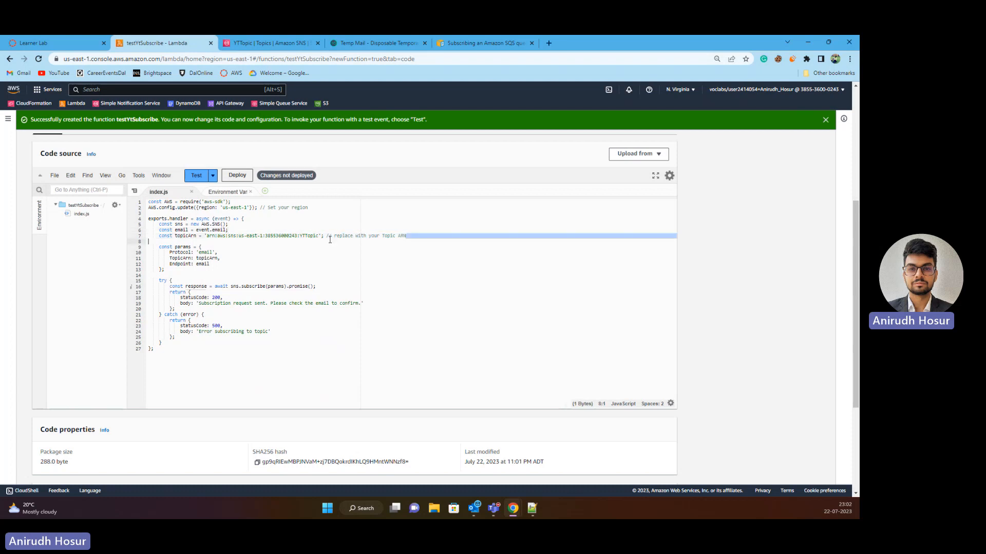
key("BackSpace")
key("BackSpace")
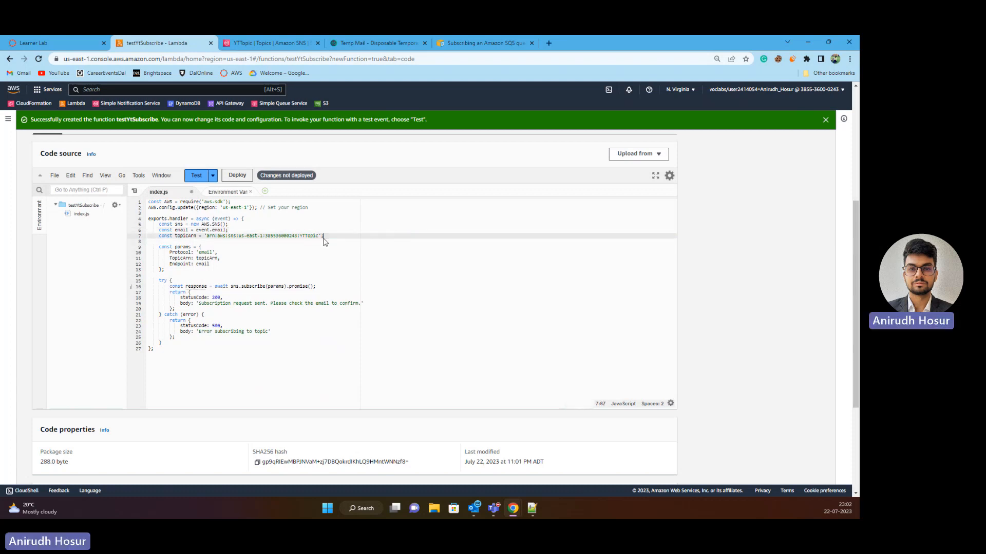
left_click(250, 179)
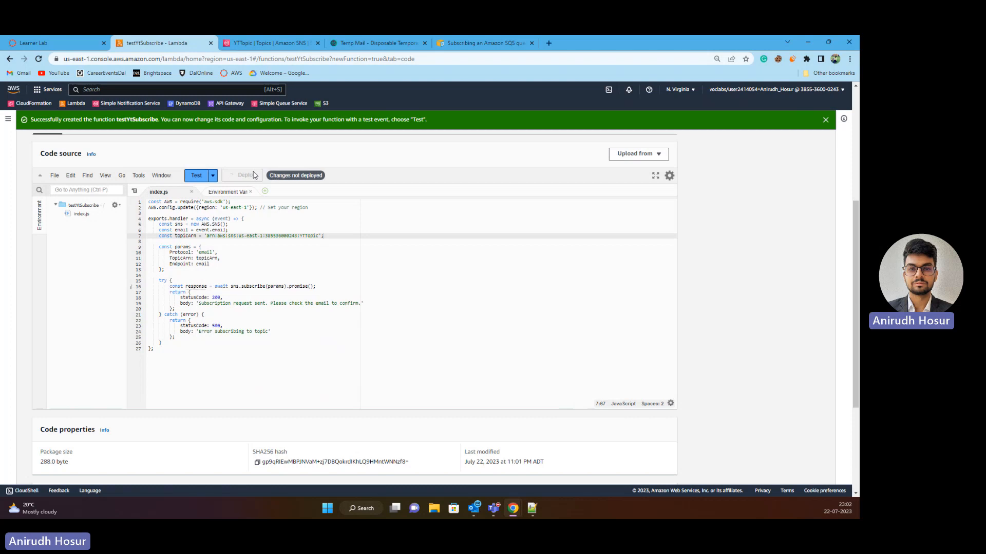
- Copy the temporary email address from the Temp Mail page and return to the testYtSubscribe function
left_click(366, 47)
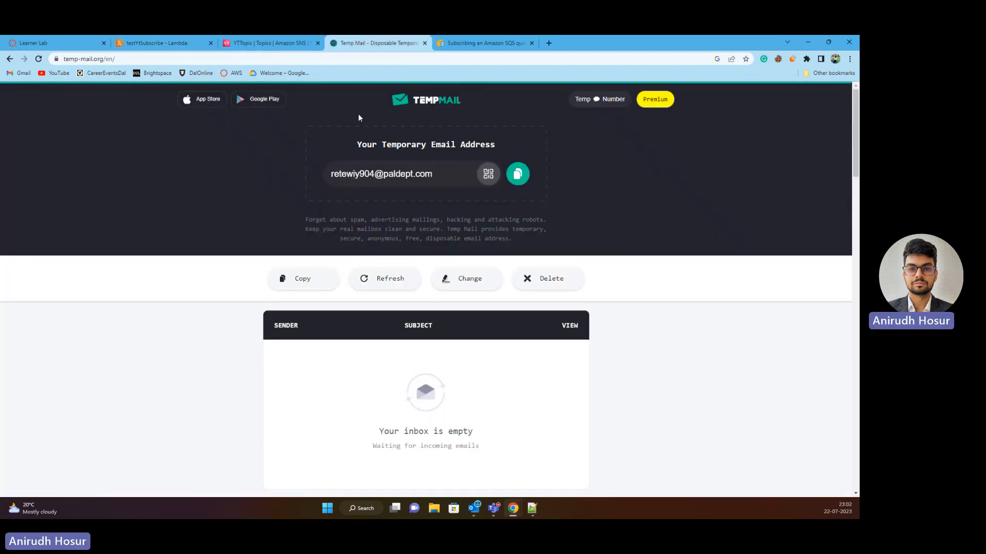
left_click(520, 177)
left_click(170, 42)
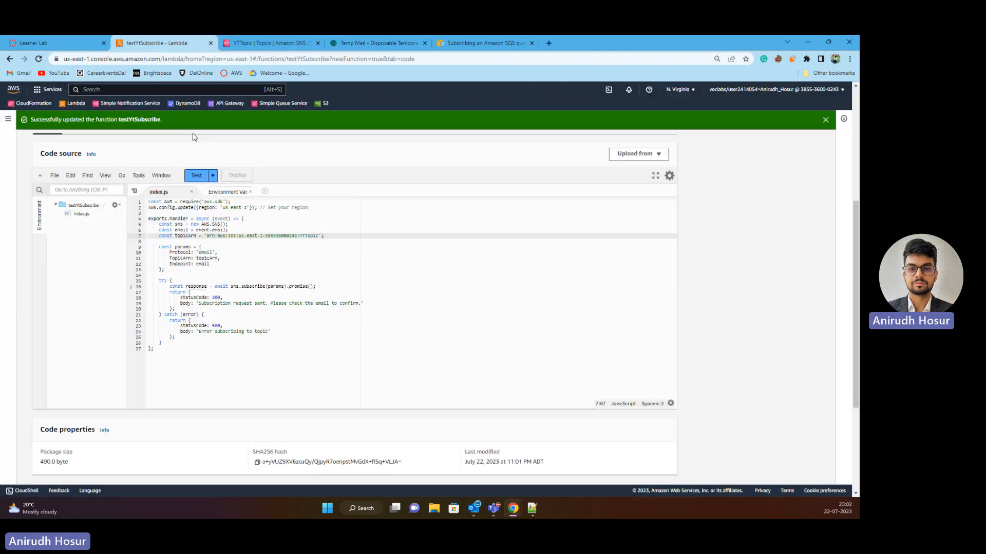
- Create and save a private test event named test whose JSON holds only an "email" key with the copied temporary address
left_click(201, 177)
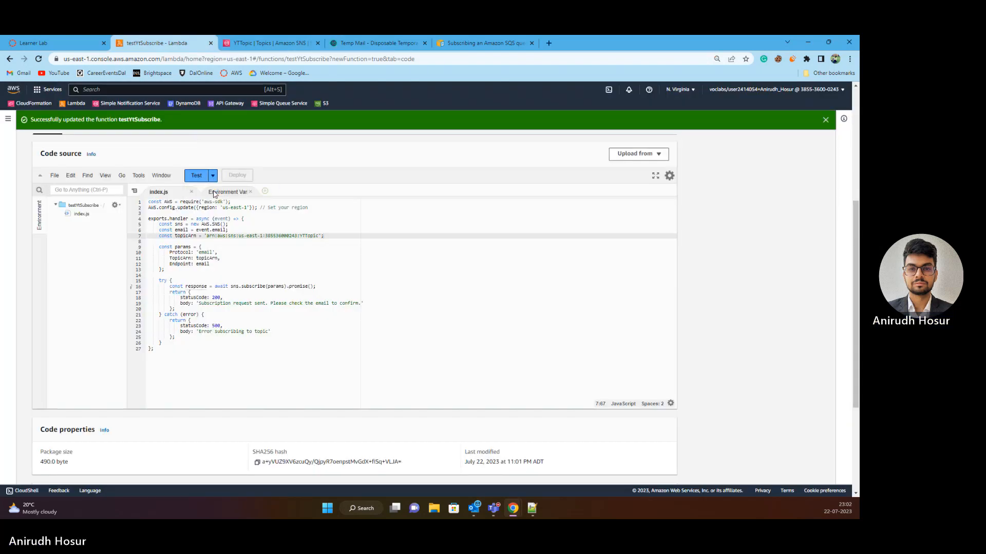
scroll(312, 244, "down", 1)
left_click(302, 167)
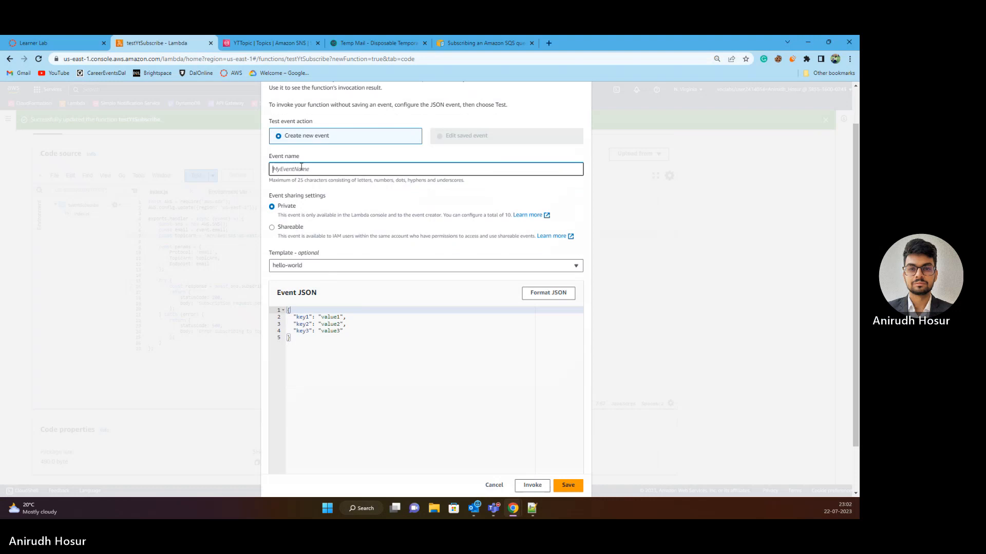
type("test")
left_click_drag(291, 338, 280, 314)
key("BackSpace")
type("{")
key("Return")
type("\"e")
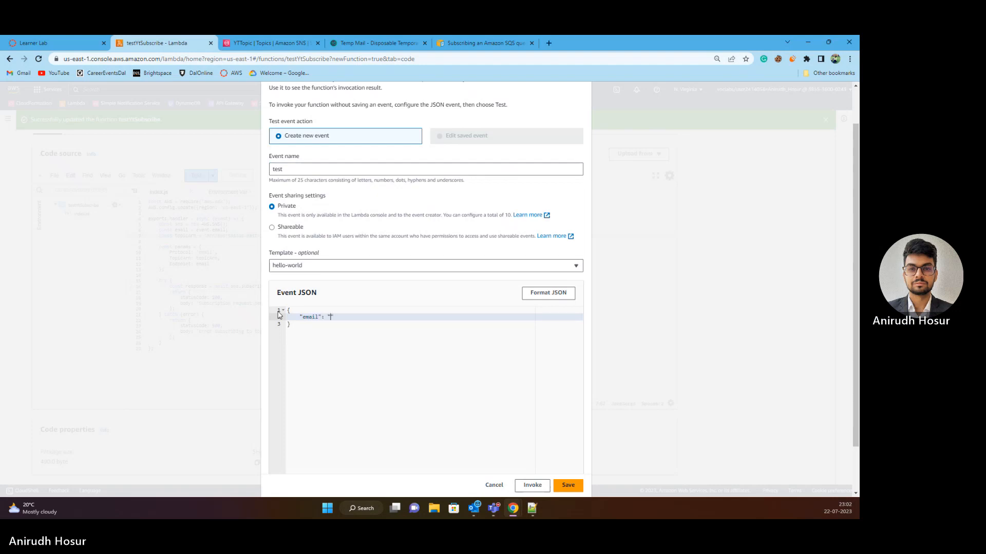
type("mail\": \"")
key("ctrl+v")
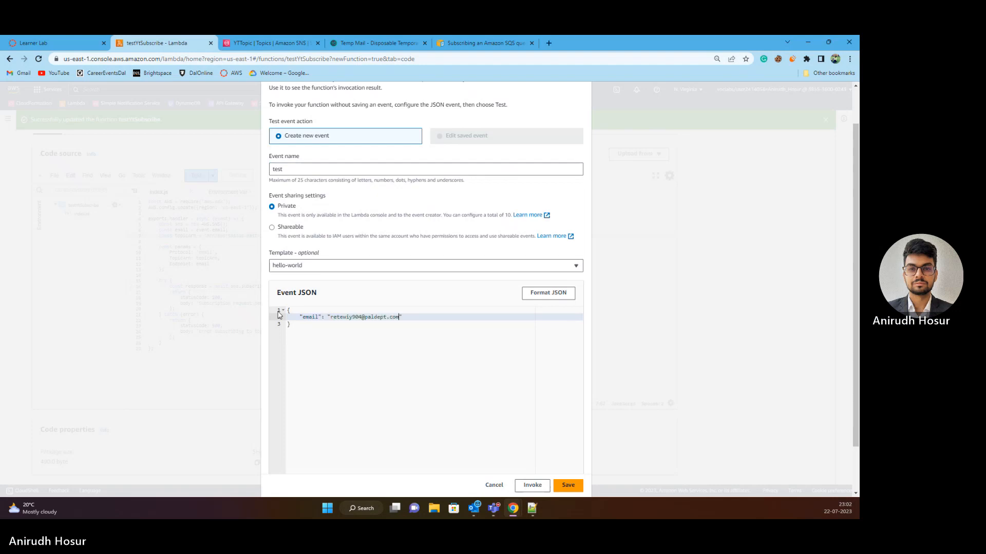
left_click(568, 485)
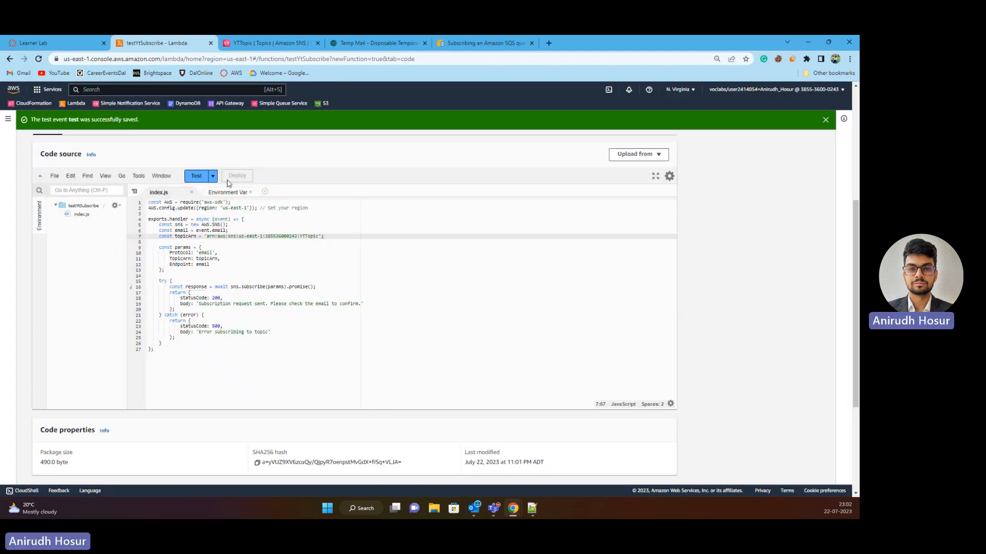
- Check YTTopic's subscriptions, and run testYtSubscribe with the saved test event to read the response body
left_click(265, 45)
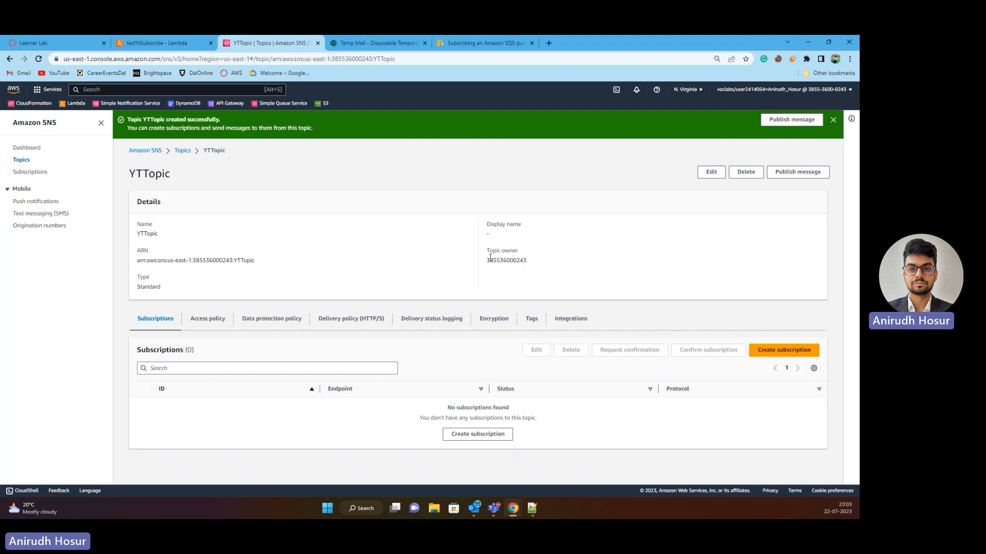
left_click(169, 45)
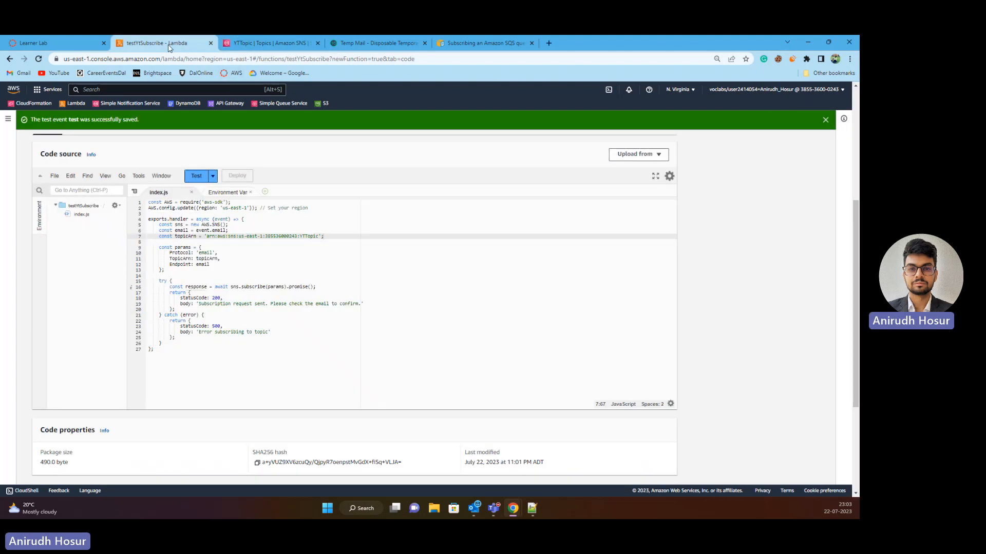
left_click(212, 176)
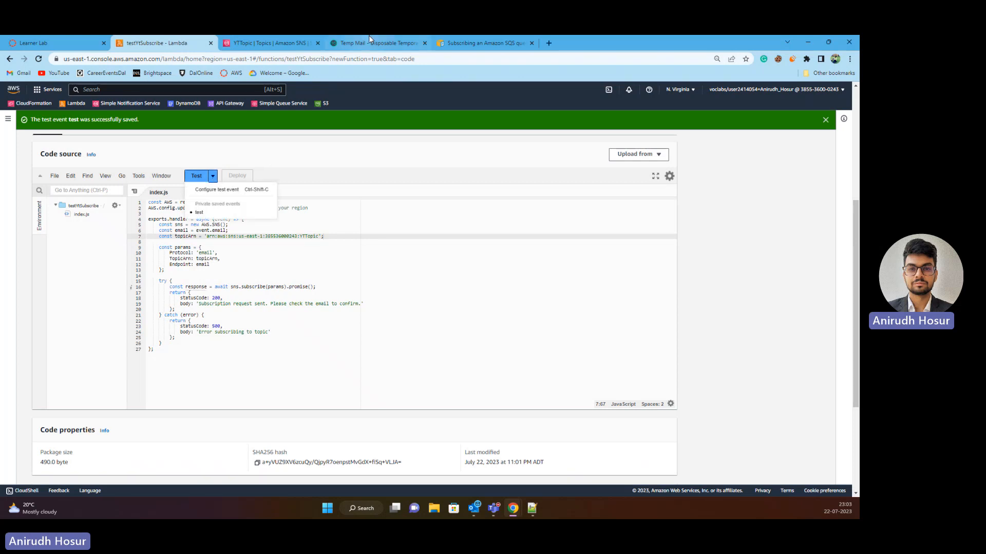
left_click(196, 176)
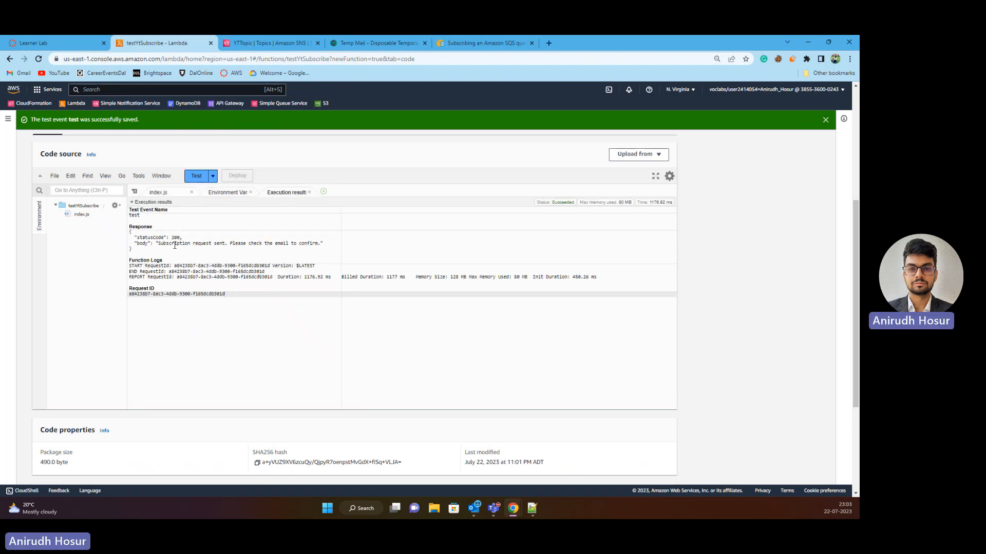
left_click_drag(158, 243, 233, 243)
left_click(243, 240)
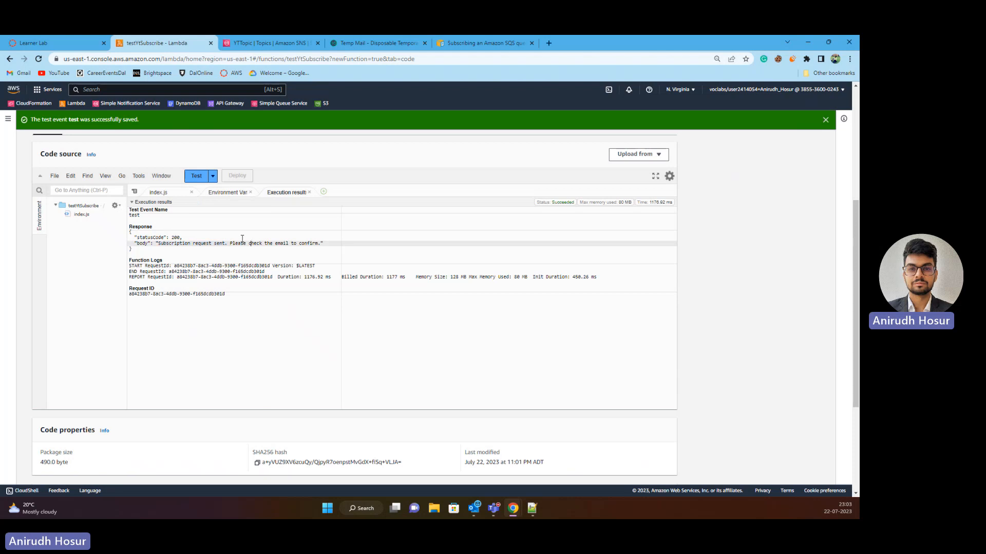
- Confirm the YTTopic subscription through the link in the AWS Notifications email in Temp Mail, and close the confirmation page
left_click(382, 43)
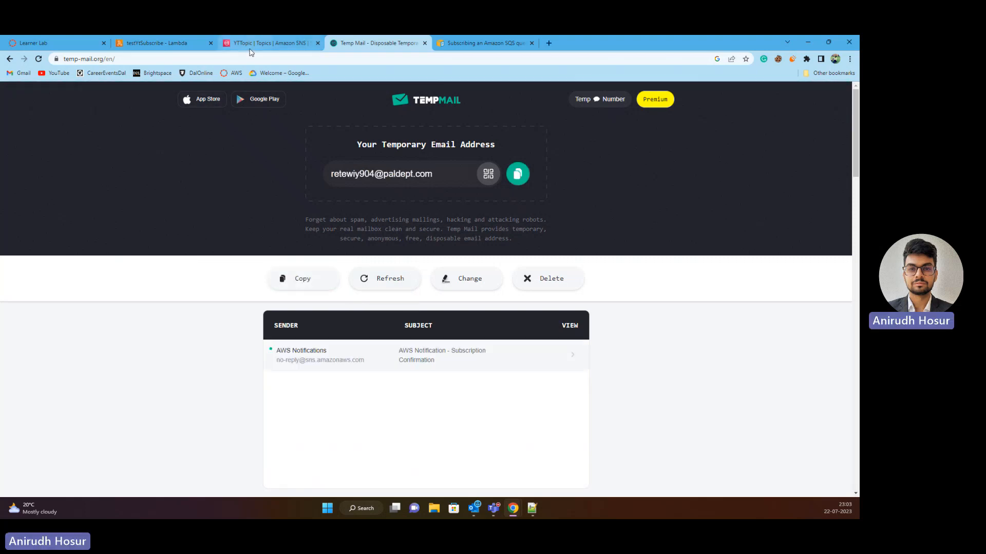
left_click(328, 353)
scroll(237, 323, "down", 1)
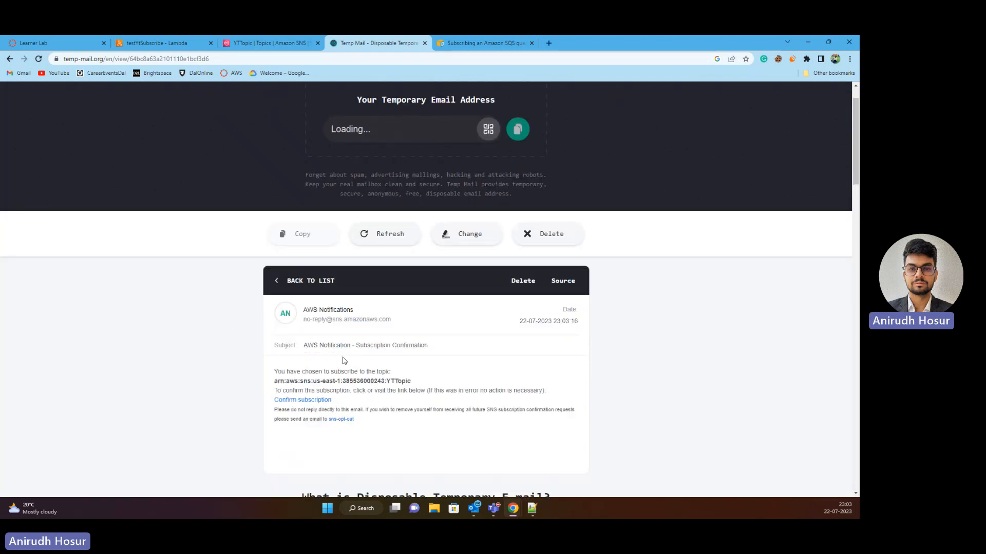
left_click(322, 404, "ctrl")
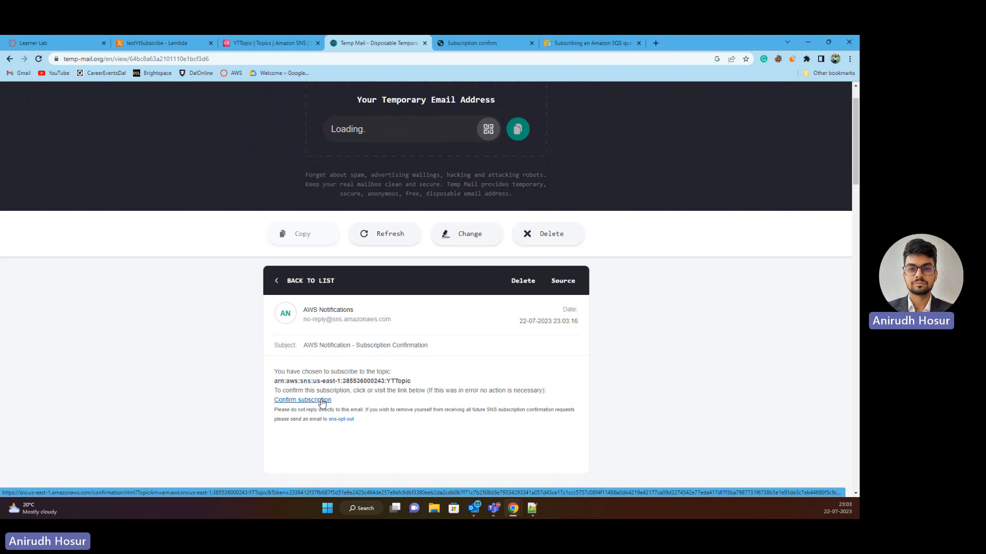
left_click(465, 43)
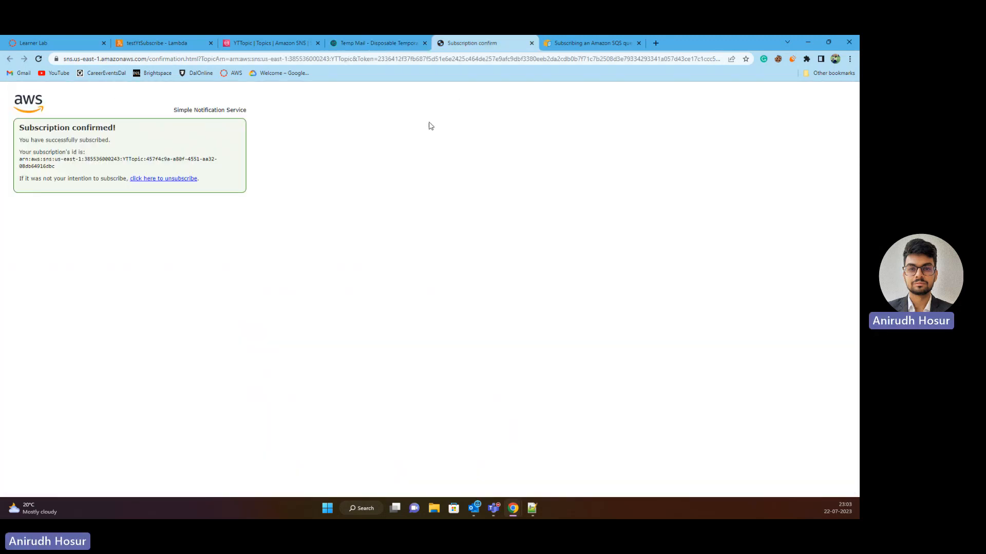
middle_click(468, 46)
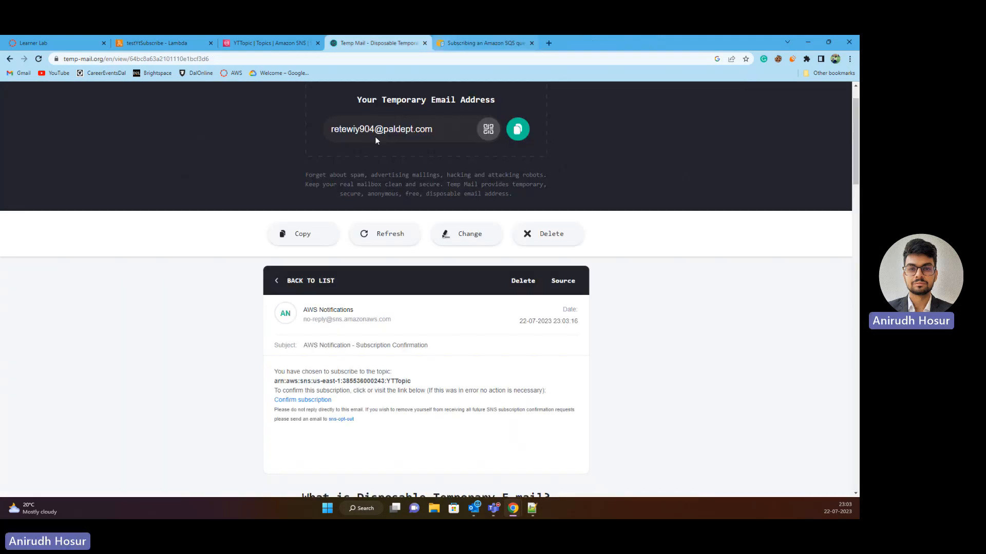
- Return to the Temp Mail inbox list and review the full index.js code of testYtSubscribe
left_click(298, 282)
left_click(278, 43)
left_click(157, 43)
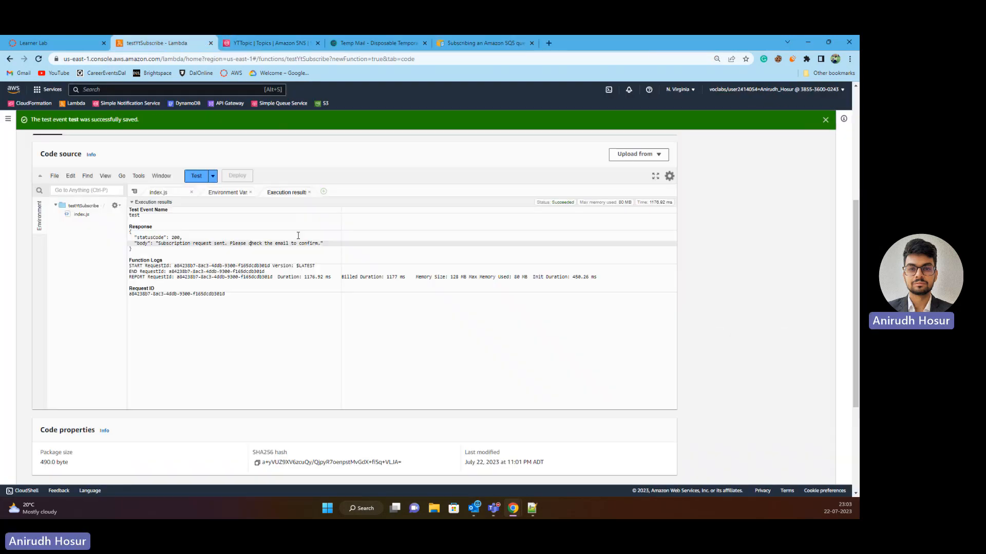
left_click(158, 192)
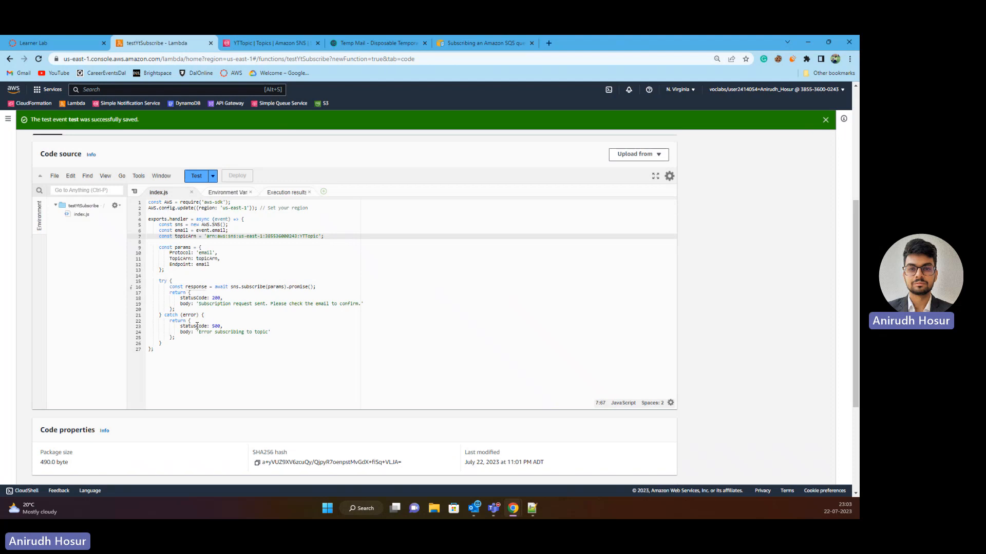
left_click_drag(168, 349, 145, 196)
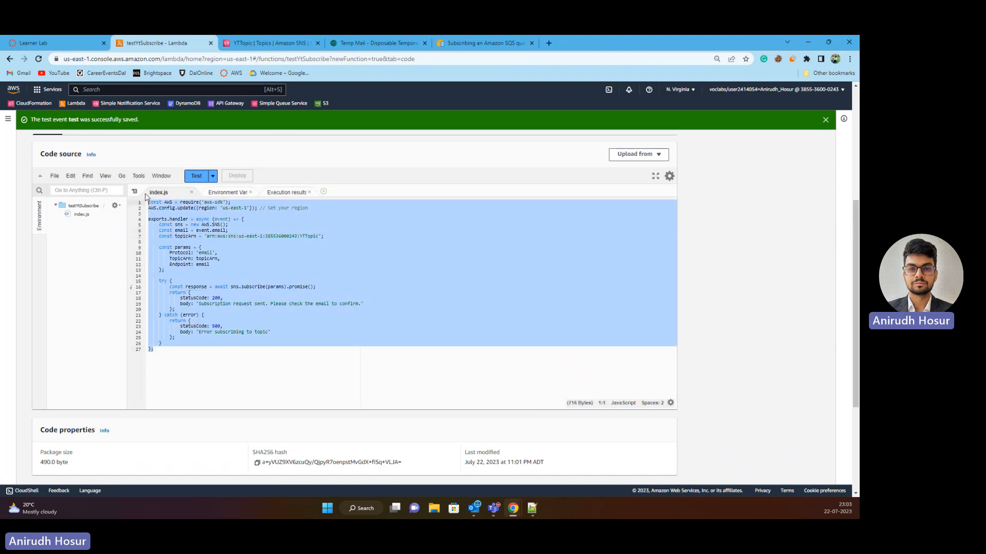
- Reload the YTTopic page in Amazon SNS and examine the subscription's endpoint and status
left_click(266, 44)
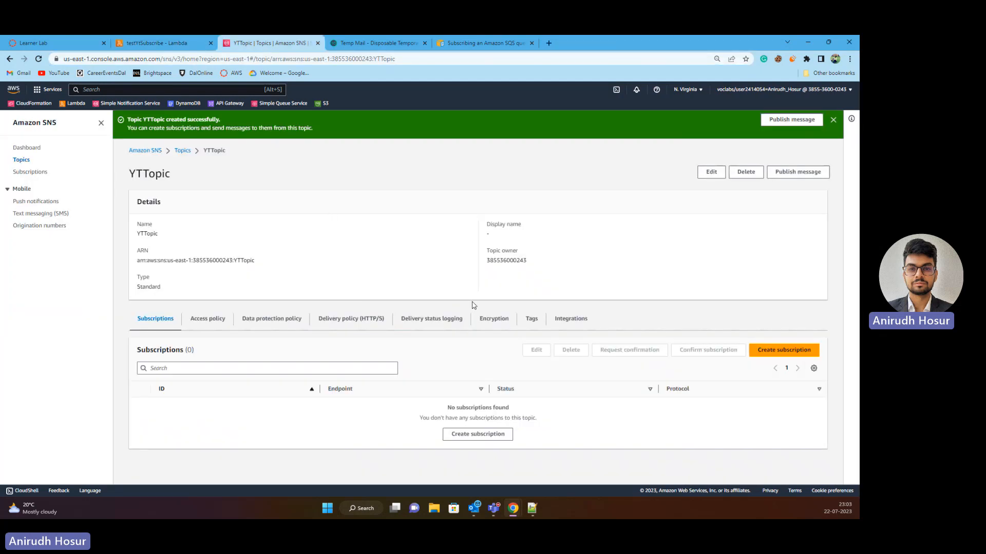
left_click(39, 59)
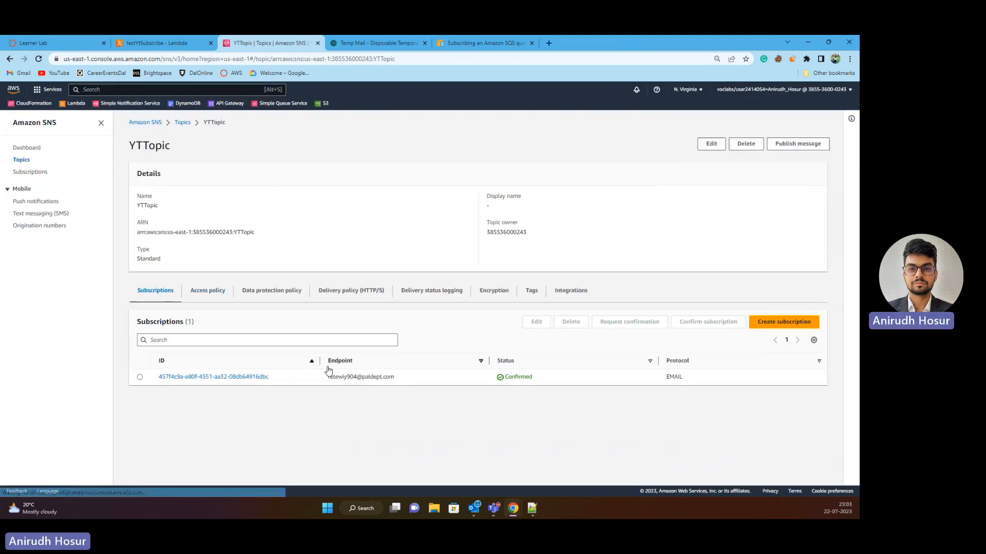
left_click_drag(329, 378, 404, 380)
left_click(420, 398)
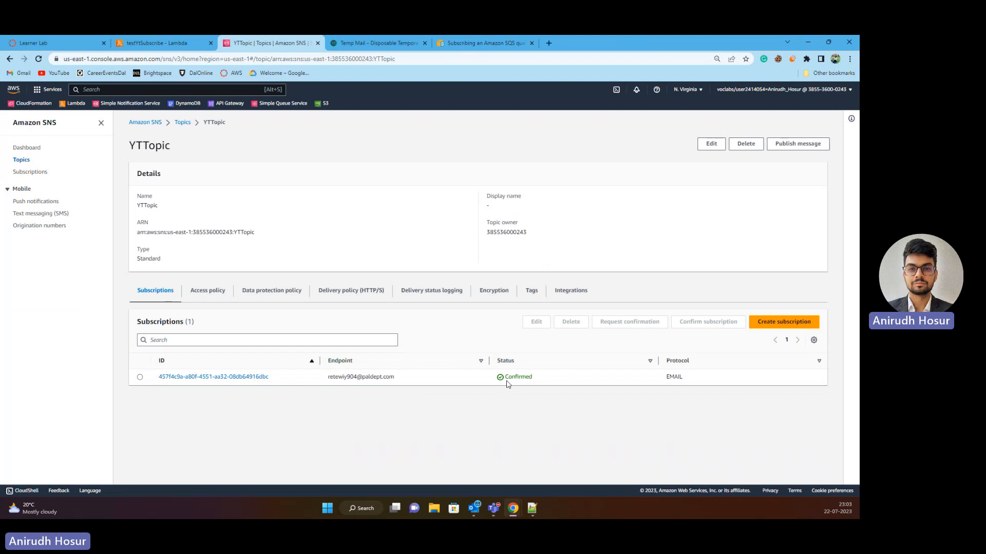
left_click_drag(503, 382, 538, 380)
left_click(534, 376)
left_click_drag(542, 381, 501, 380)
left_click(375, 169)
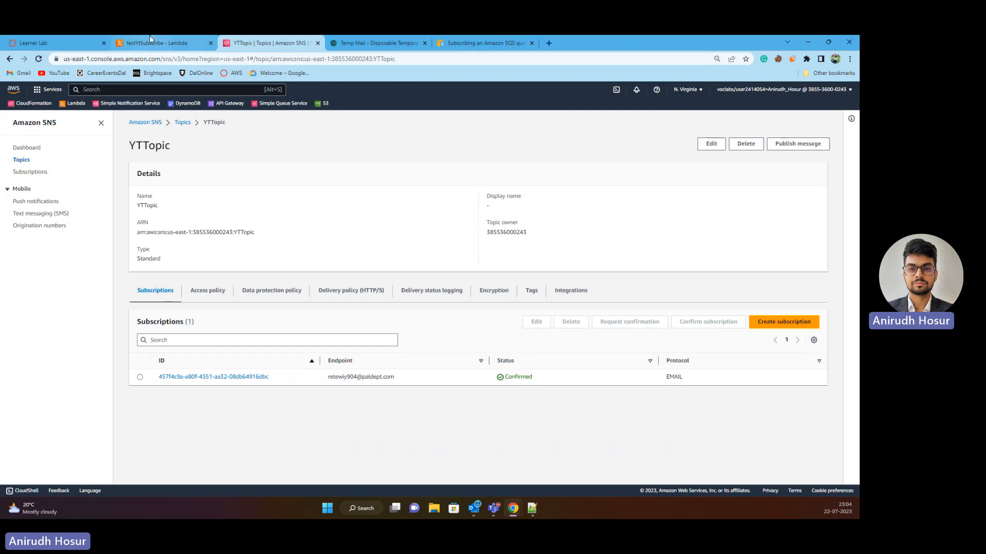
- Start a new Lambda function authored from scratch and name it testYtPublish
left_click(153, 43)
left_click(354, 248)
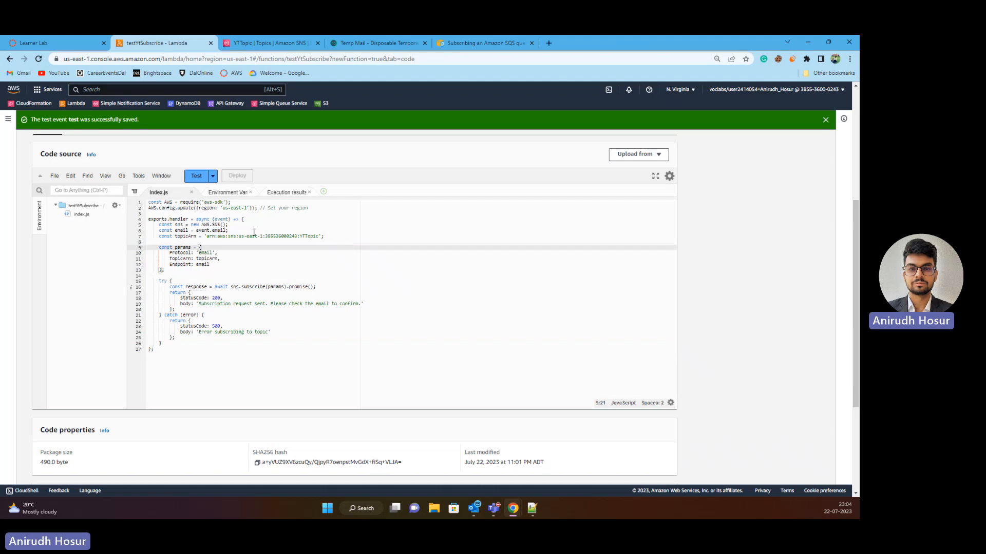
scroll(241, 174, "up", 5)
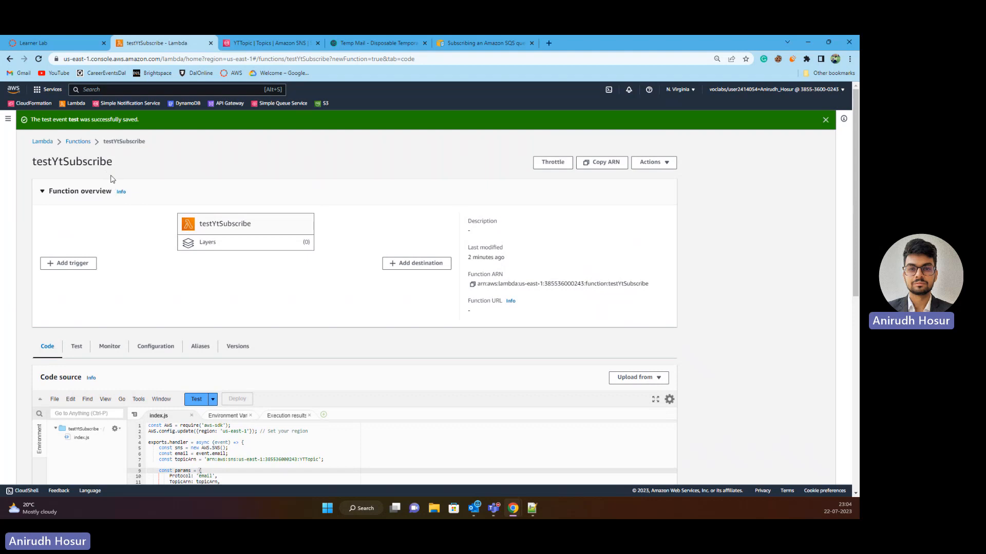
left_click(89, 147)
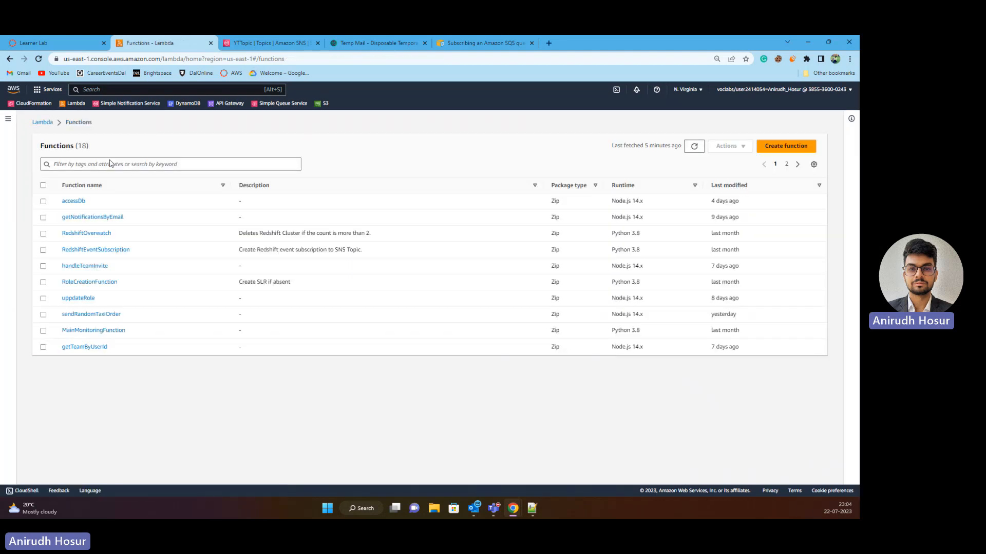
left_click(781, 145)
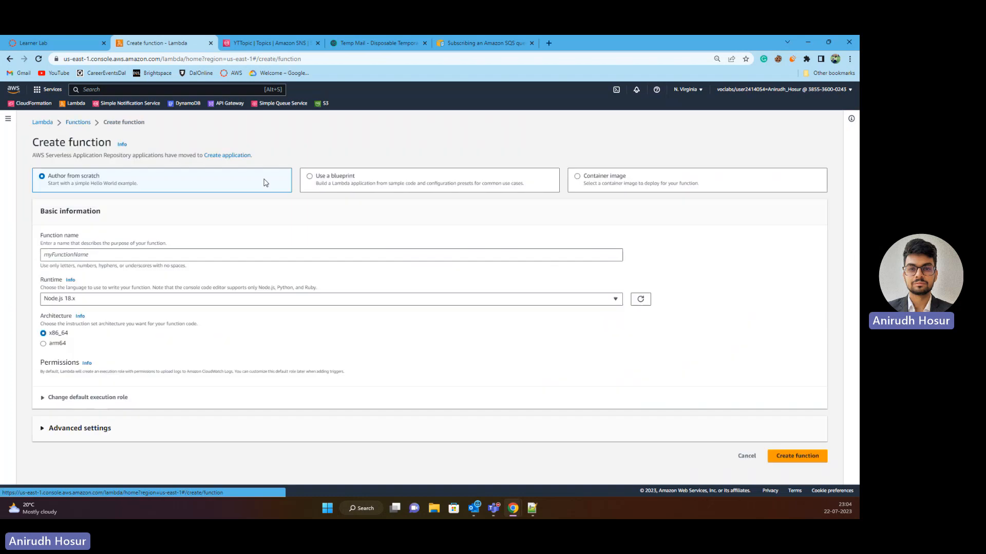
left_click(151, 256)
type("testYtP")
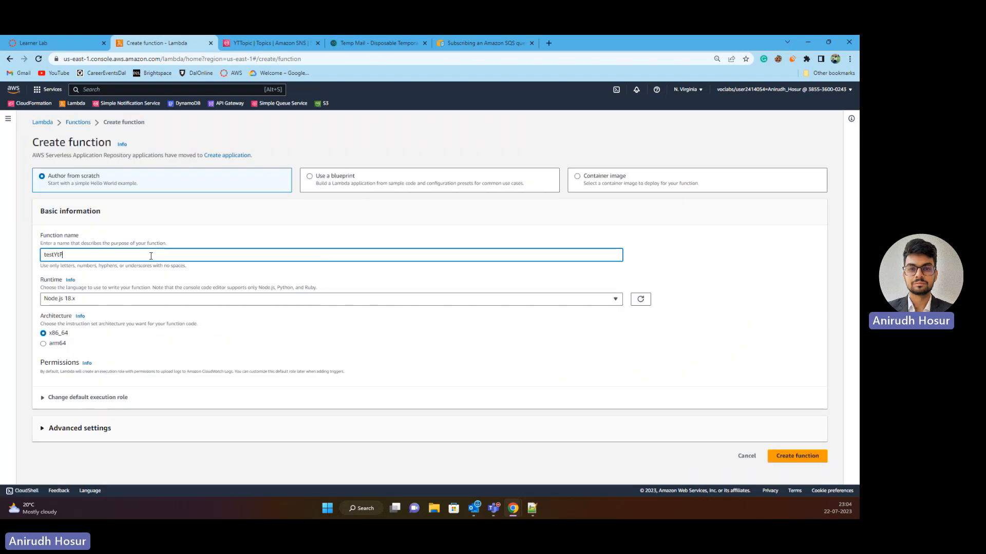
type("ublish")
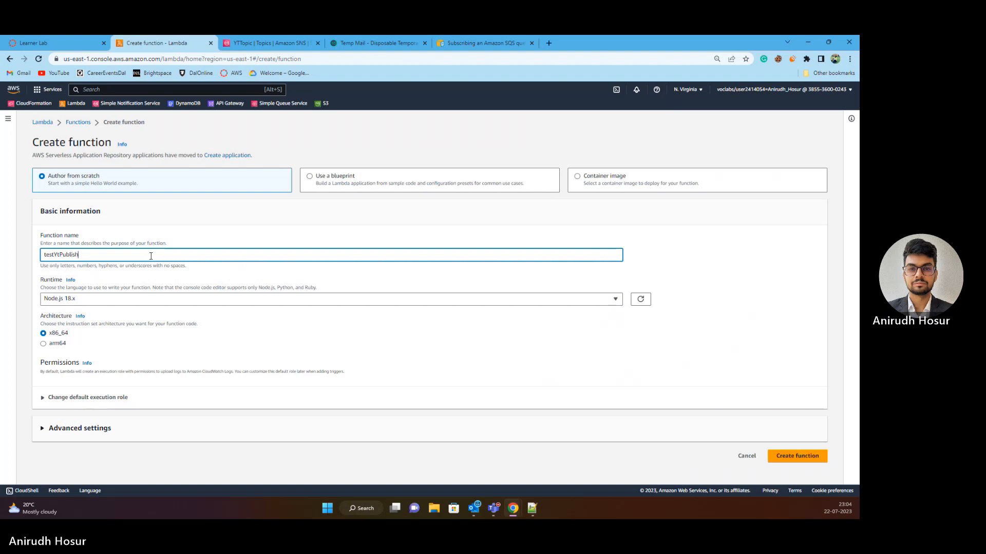
- Set the runtime to Node.js 14.x, use the existing LabRole as execution role, and create the testYtPublish function
left_click(125, 300)
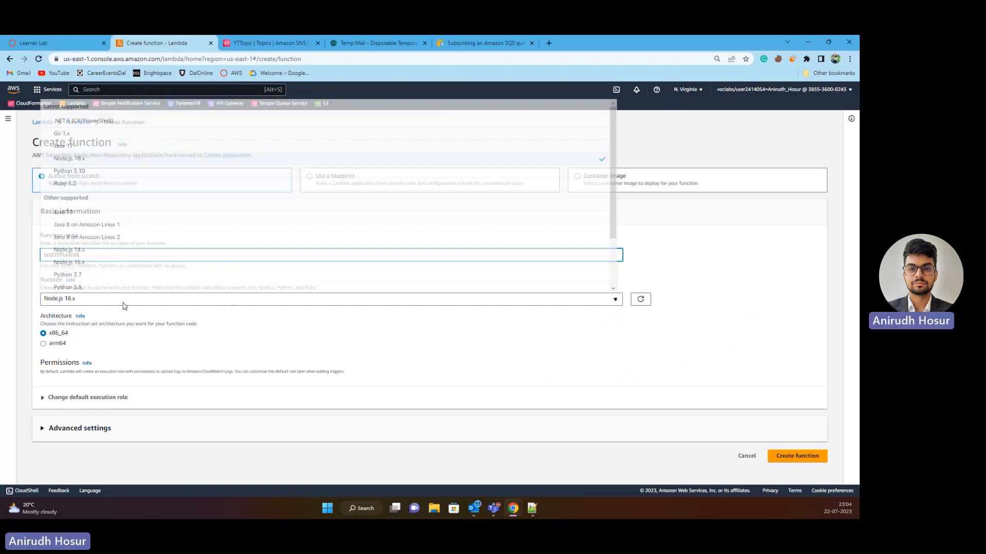
left_click(113, 255)
left_click(47, 398)
scroll(44, 353, "down", 2)
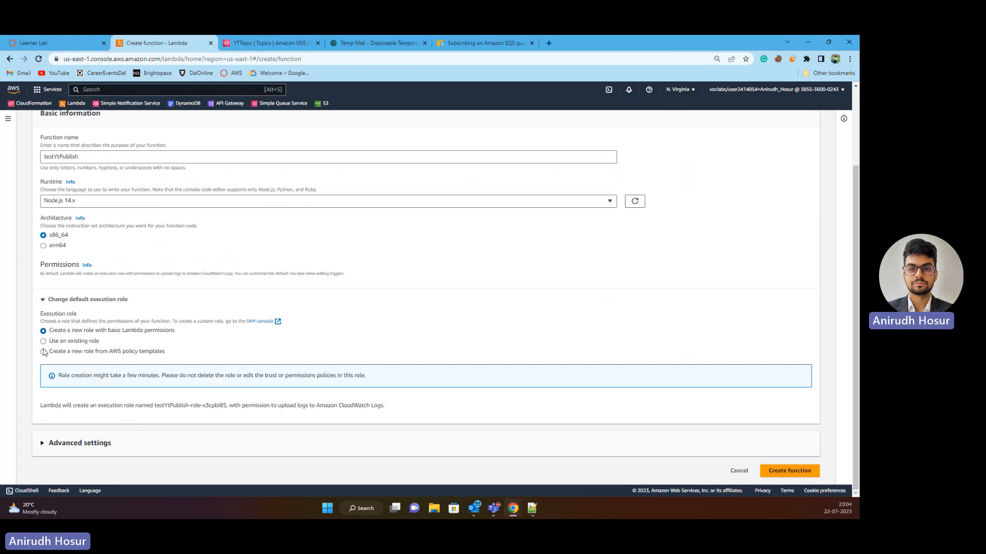
left_click(43, 341)
left_click(83, 409)
left_click(107, 450)
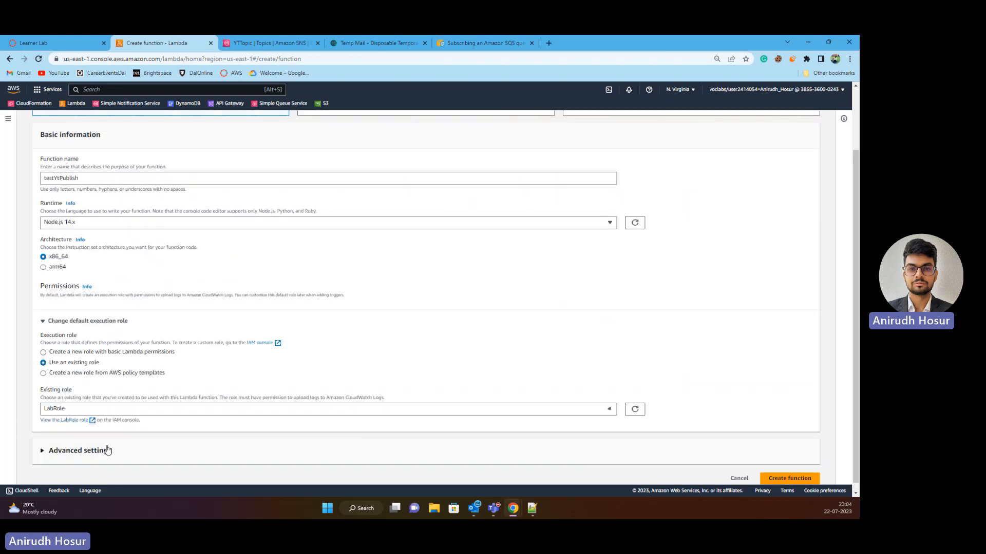
left_click(786, 470)
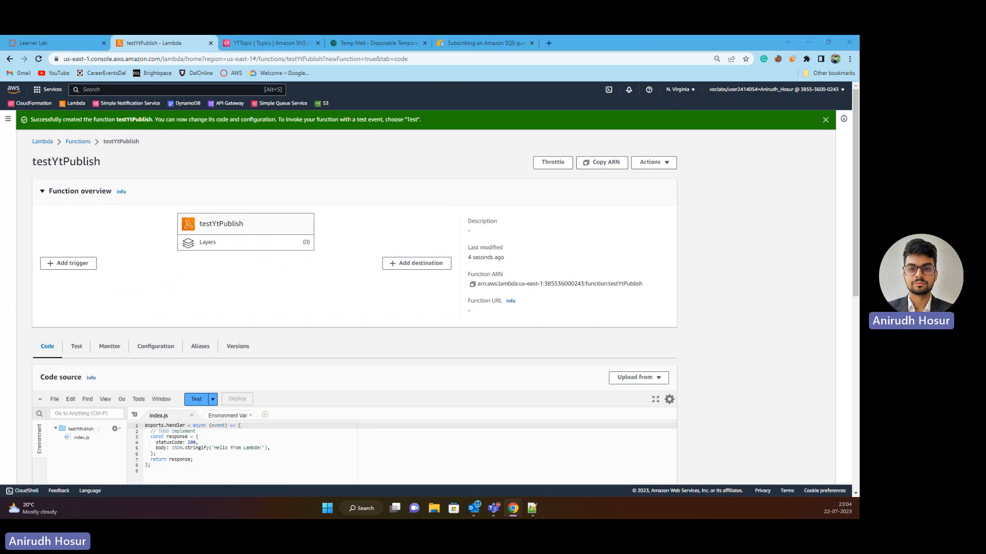
- Replace the default index.js code of testYtPublish with the copied SNS publish handler and remove its trailing blank line
scroll(214, 275, "down", 3)
left_click_drag(174, 334, 116, 261)
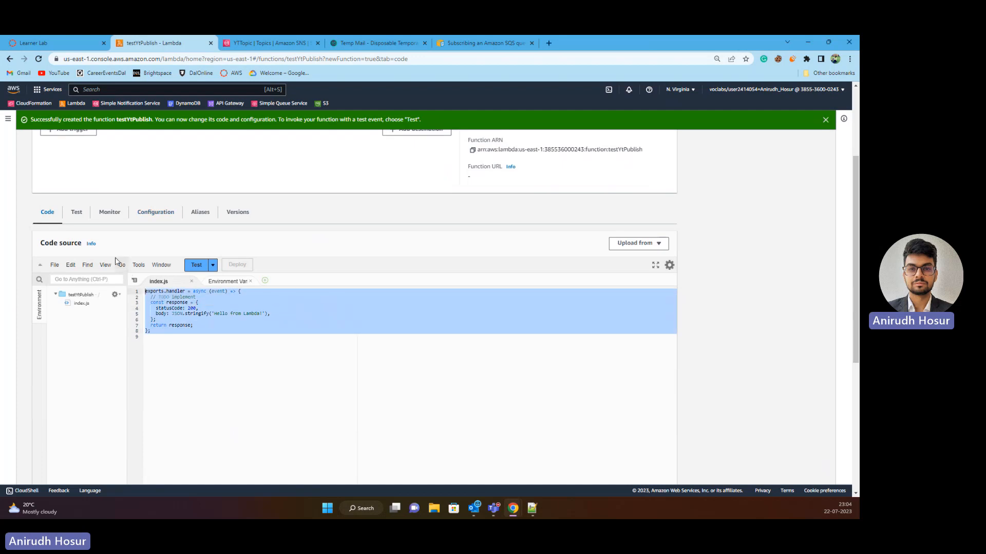
key("ctrl+v")
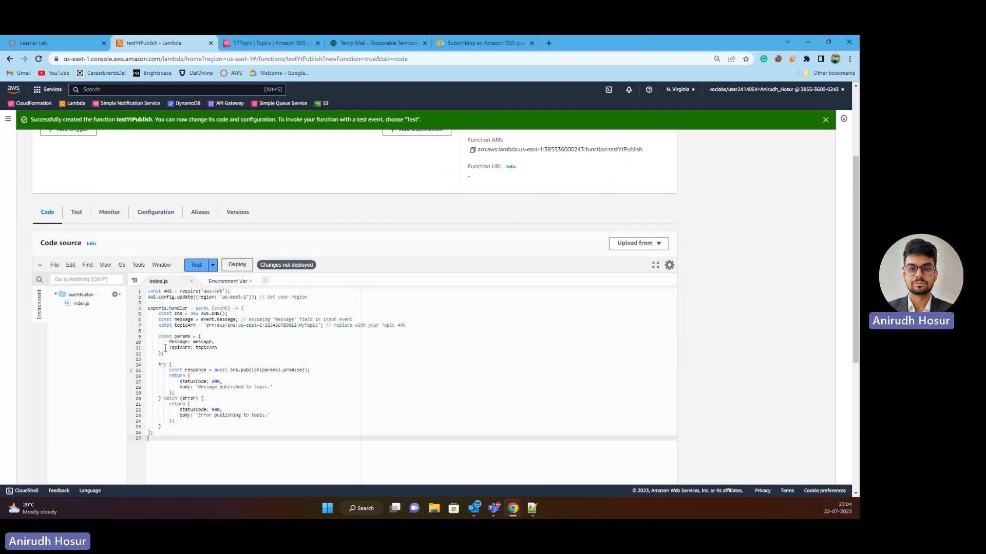
key("BackSpace")
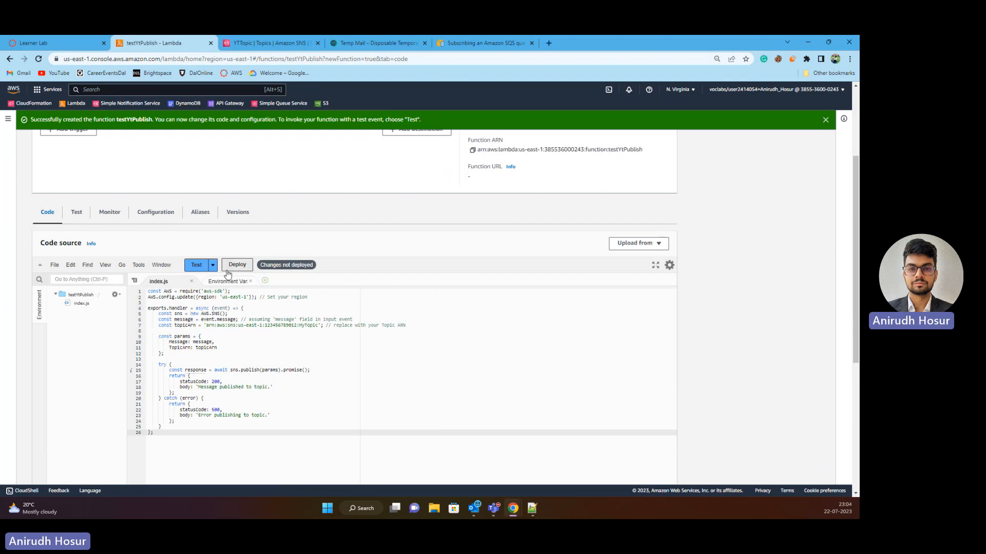
double_click(251, 371)
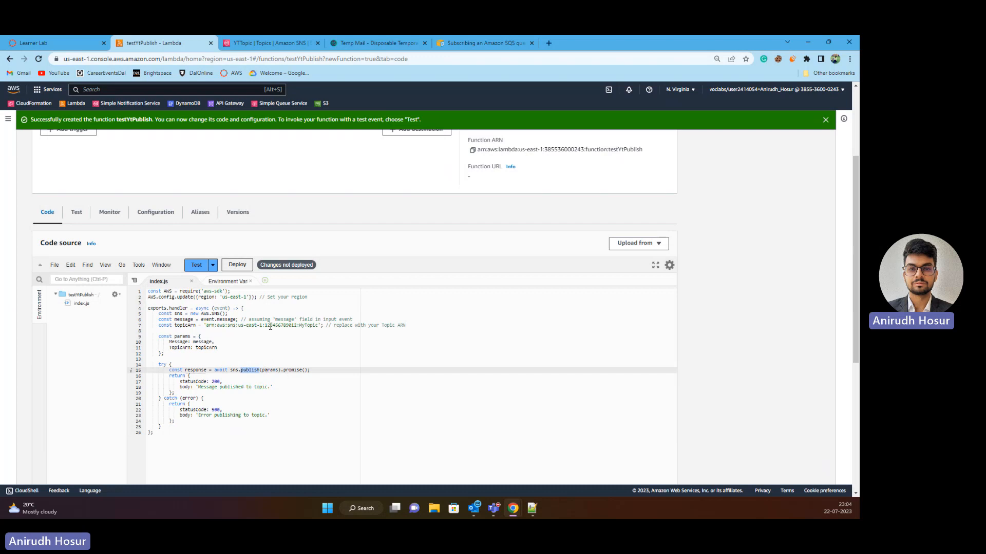
- Copy the YTTopic ARN from Amazon SNS and substitute it for the placeholder topicArn value in testYtPublish's index.js
left_click(269, 44)
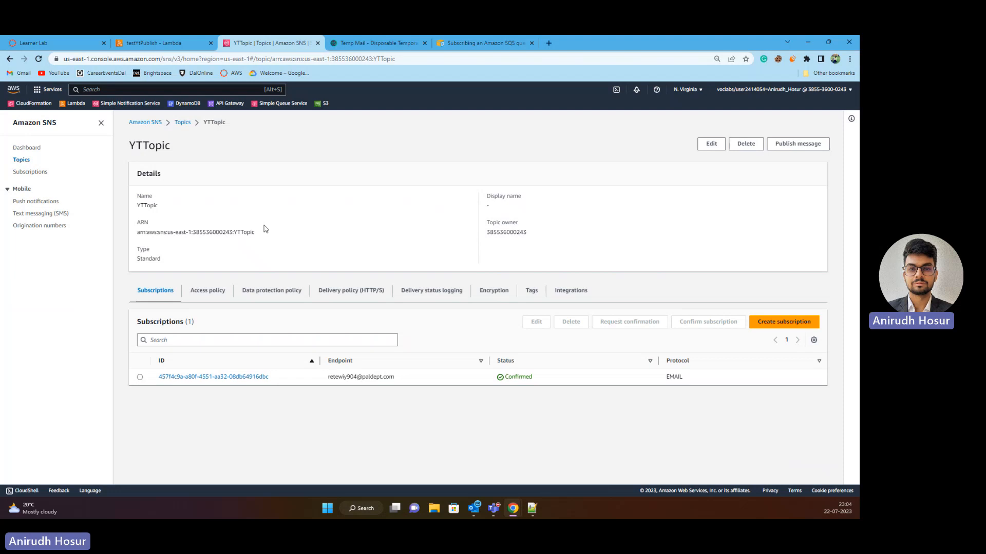
left_click_drag(258, 232, 135, 232)
key("ctrl+c")
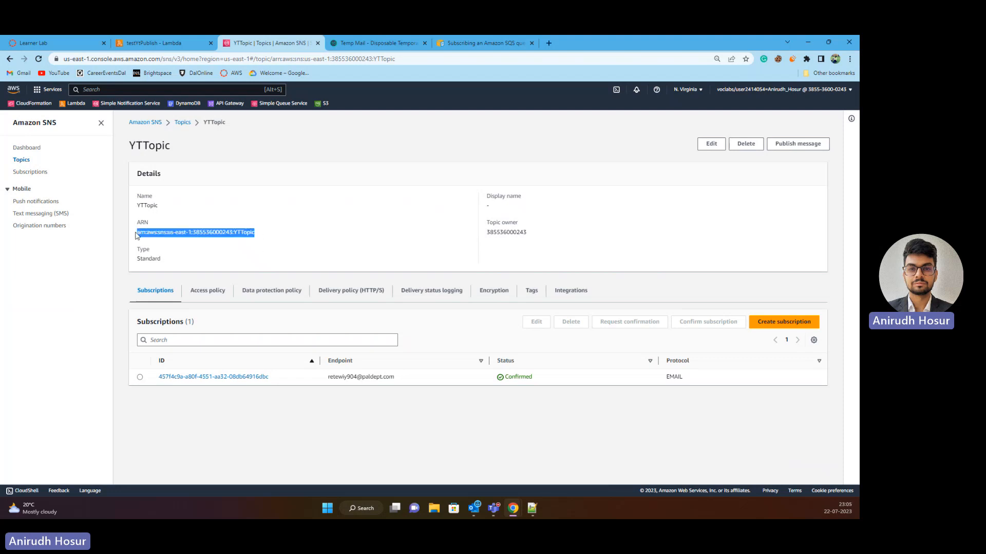
left_click(174, 43)
left_click(257, 321)
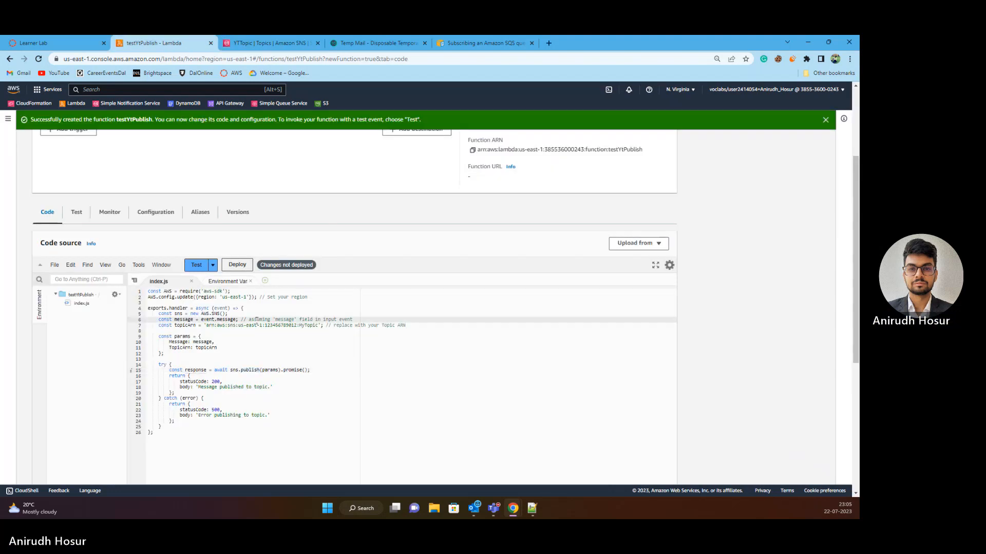
left_click_drag(208, 325, 313, 327)
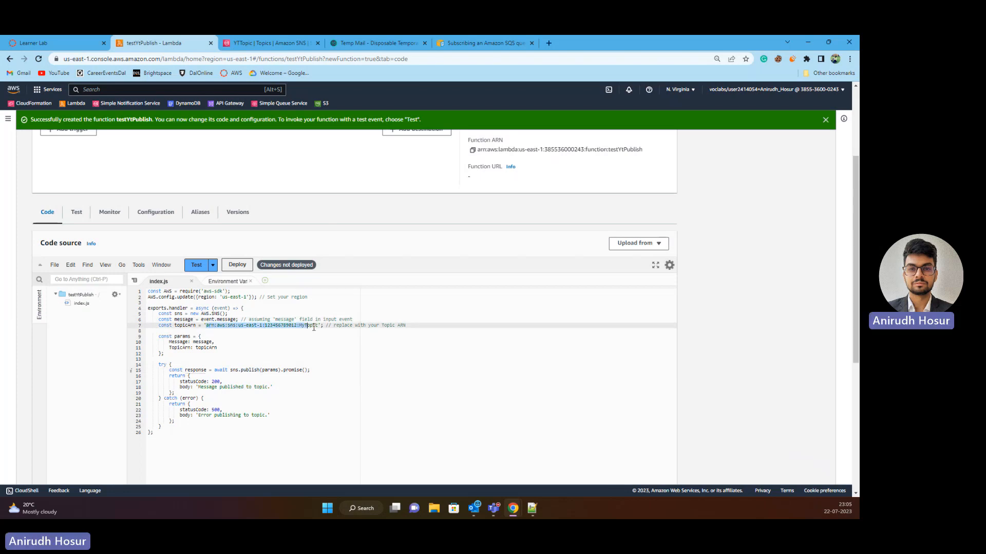
key("ctrl+v")
- Delete the trailing comments on the topicArn and message lines of index.js, and deploy the testYtPublish code
left_click_drag(404, 329, 327, 328)
key("BackSpace")
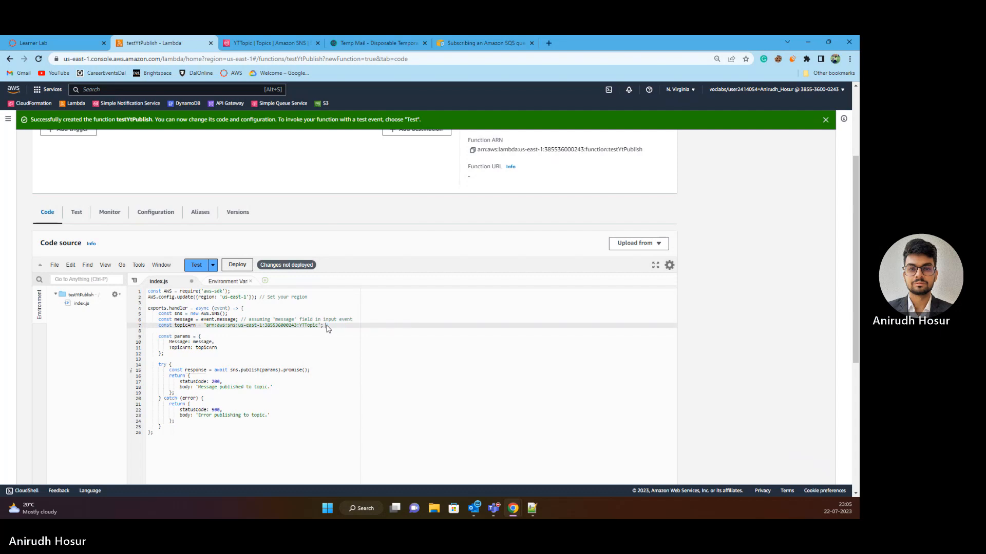
key("ctrl+s")
key("Up")
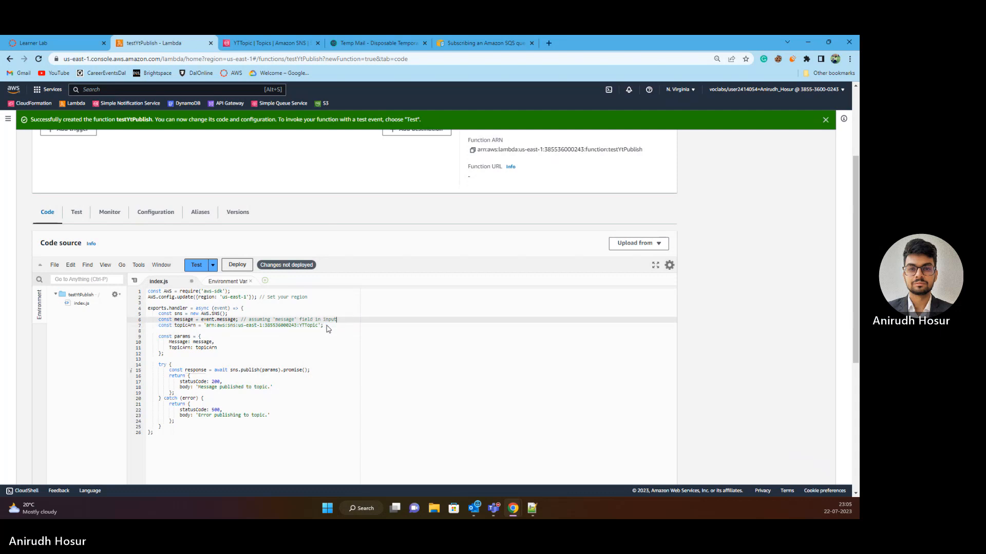
key("BackSpace")
key("BackSpace")
key("BackSpace")
key("BackSpace")
key("BackSpace")
key("BackSpace")
key("BackSpace")
key("BackSpace")
key("BackSpace")
key("BackSpace")
key("BackSpace")
key("BackSpace")
key("BackSpace")
key("BackSpace")
key("BackSpace")
key("BackSpace")
key("BackSpace")
key("BackSpace")
key("BackSpace")
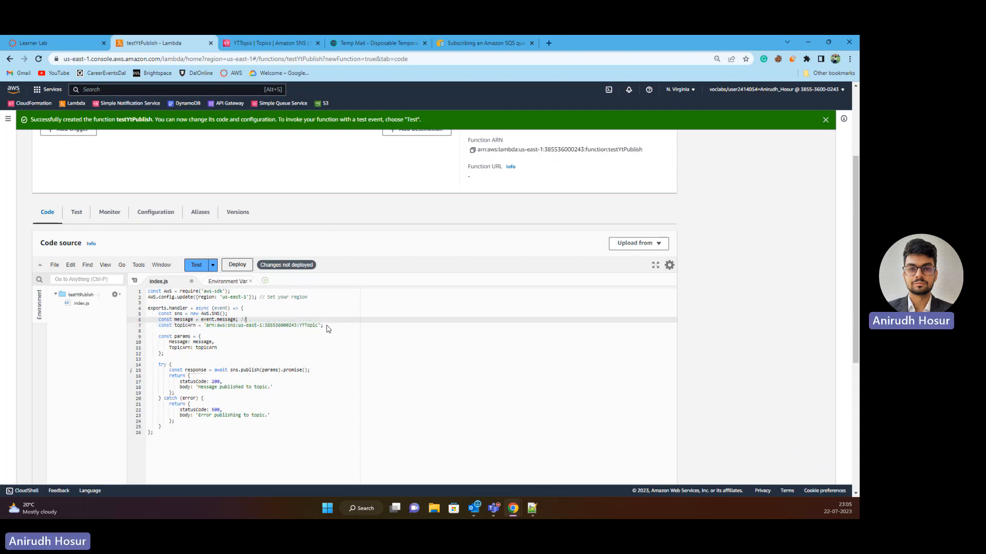
left_click(237, 264)
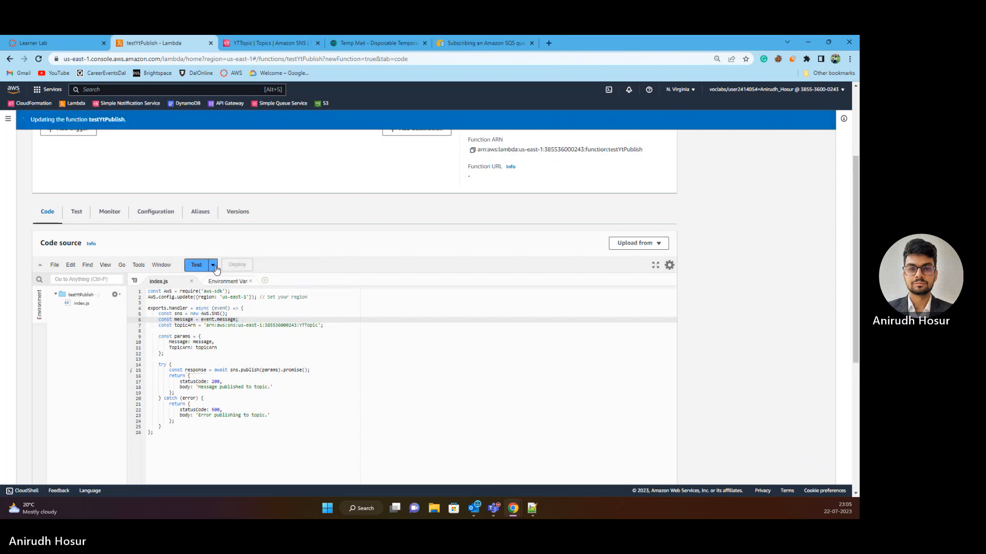
- Create and save a test event named test whose JSON holds only "message": "Hey, how are you?"
left_click(196, 265)
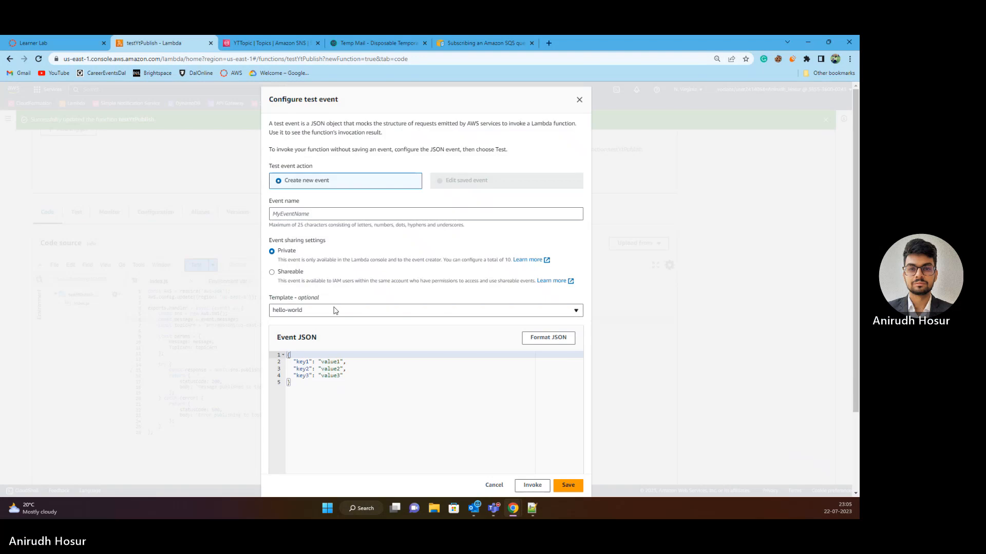
left_click(320, 215)
type("test")
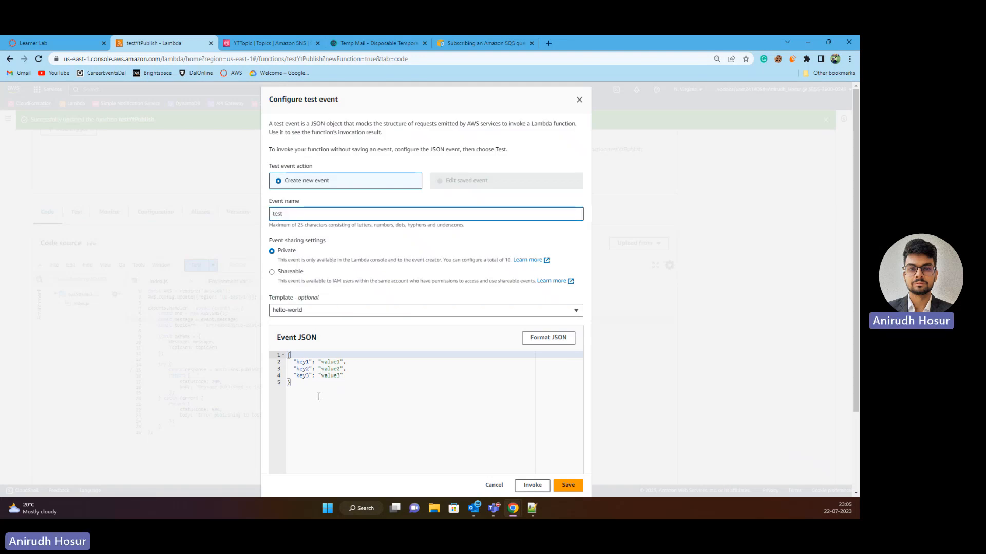
left_click_drag(319, 396, 249, 322)
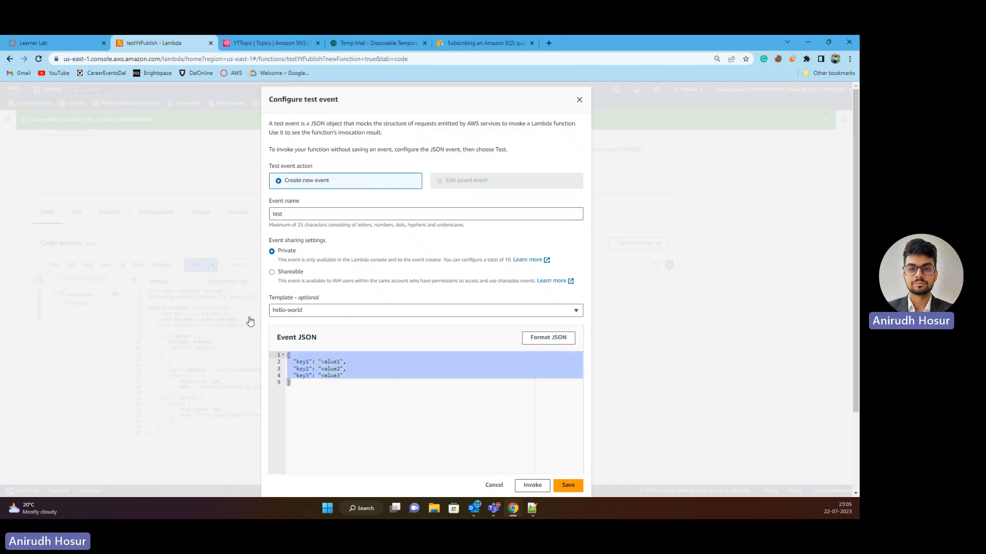
key("BackSpace")
type("{")
key("Return")
type("\"m")
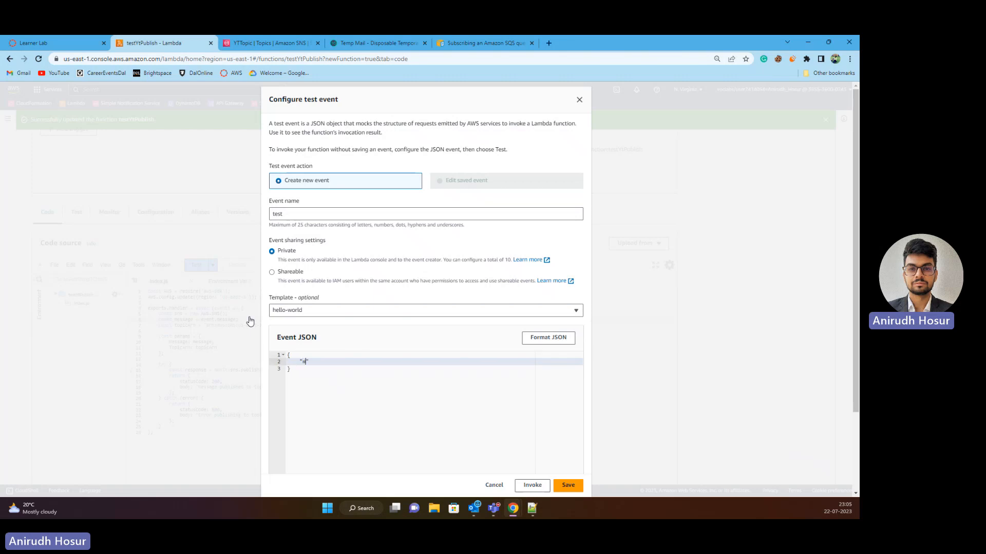
type("essage\"")
type(": \"Hey, how ar")
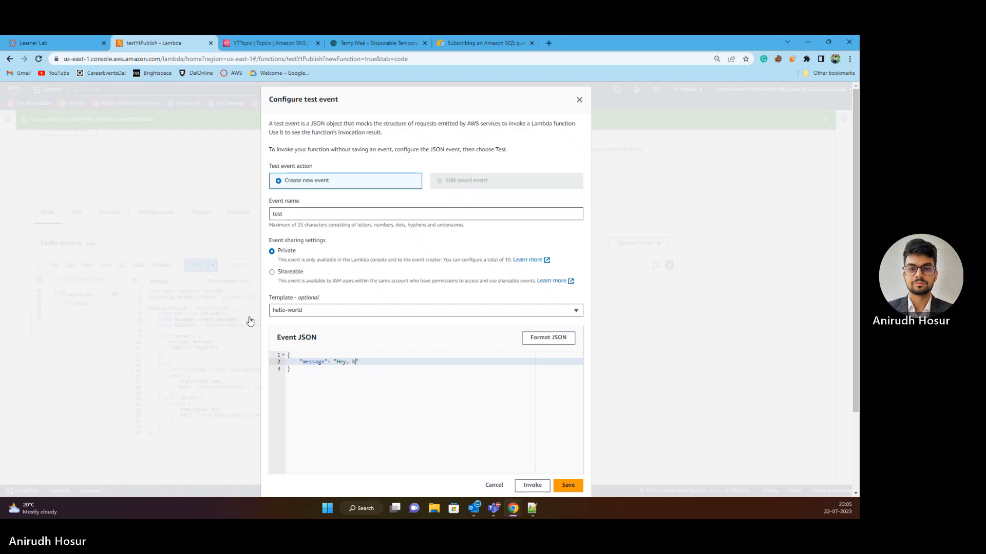
type("e you?")
left_click(559, 481)
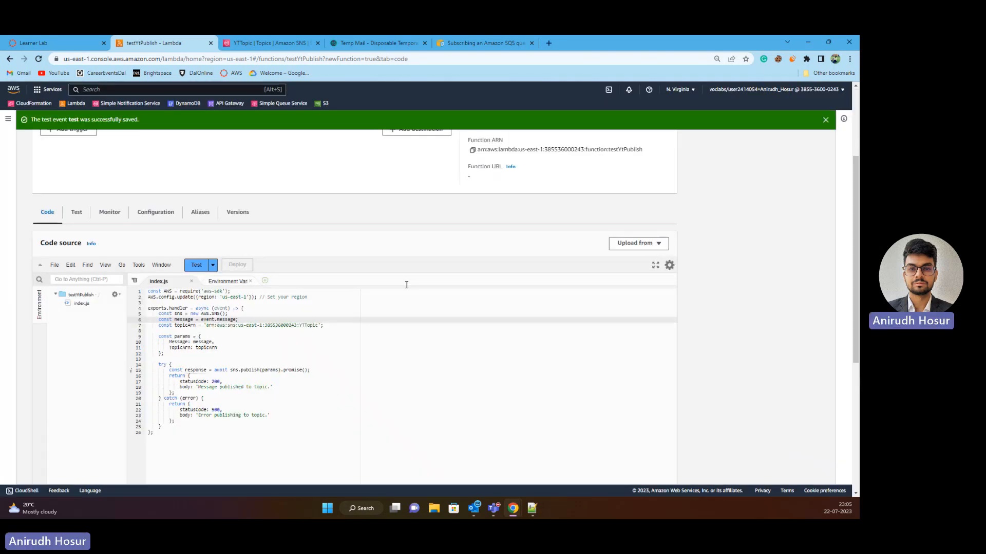
- Run testYtPublish with the saved test event and examine the status code in the response
left_click(197, 266)
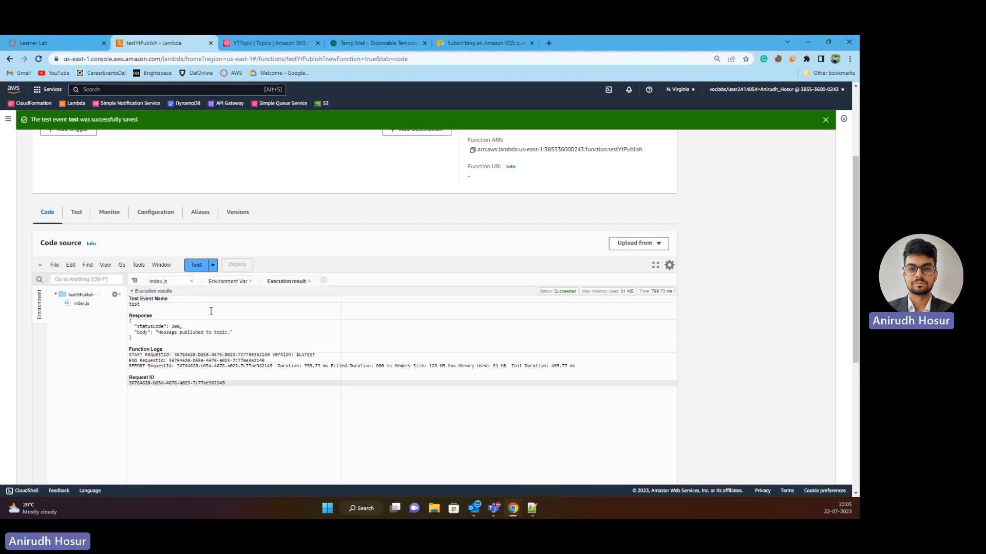
left_click_drag(184, 327, 135, 327)
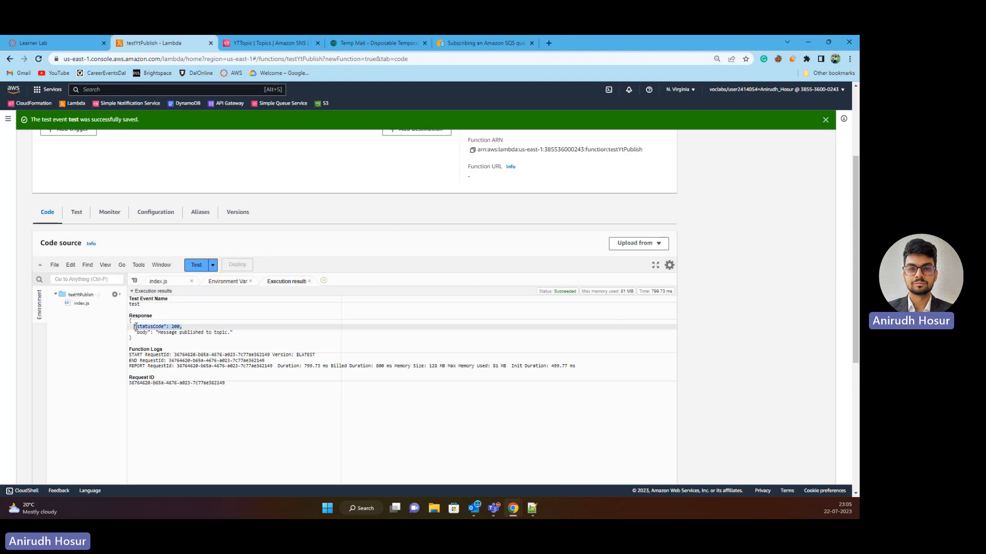
left_click(174, 327)
- Go back to the YTTopic page in Amazon SNS and review the topic's name and its email subscription
left_click(301, 43)
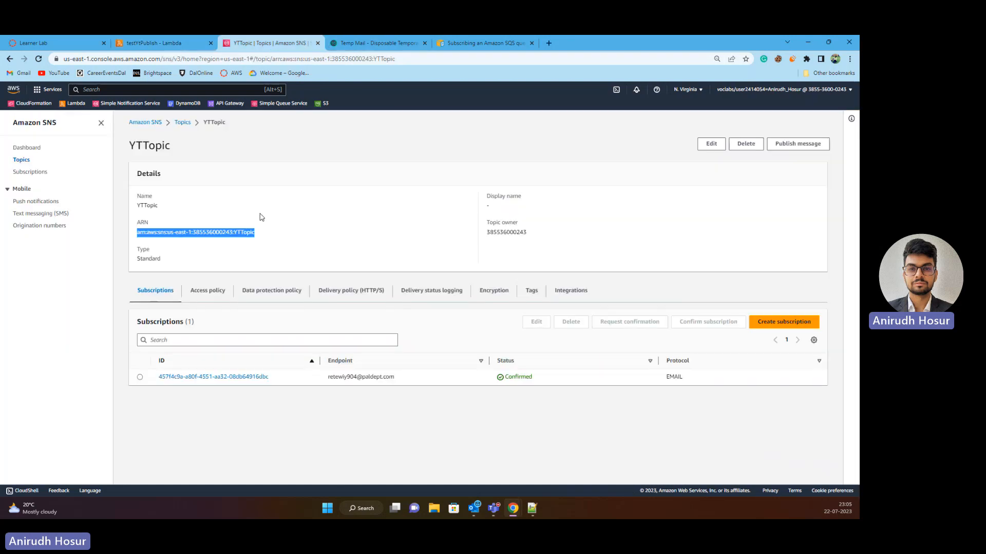
left_click(291, 251)
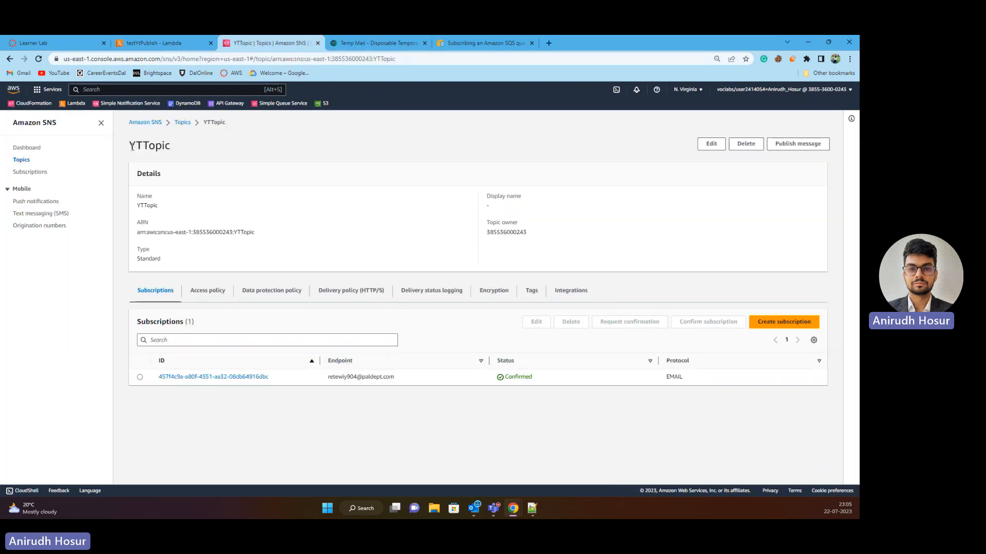
left_click_drag(132, 146, 184, 150)
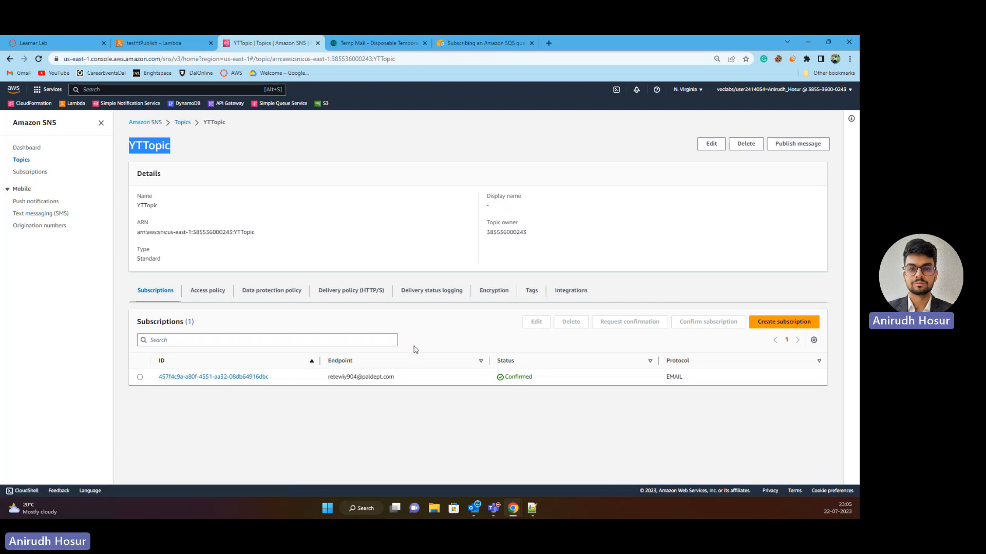
- Open the AWS Notification Message email in Temp Mail, read its message text, and return to the inbox list
left_click(346, 43)
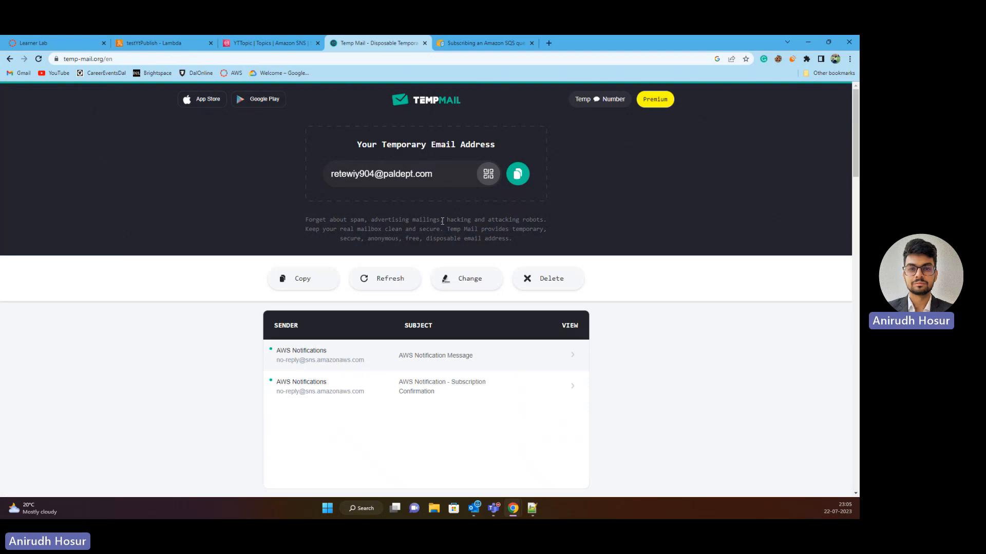
left_click(340, 355)
scroll(247, 355, "down", 1)
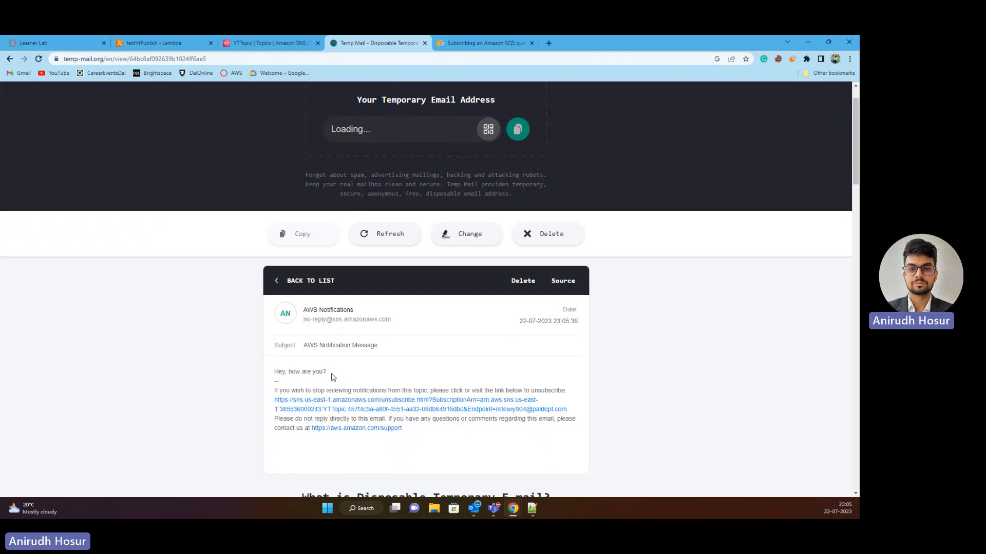
left_click_drag(332, 374, 386, 370)
scroll(378, 359, "up", 1)
left_click(280, 326)
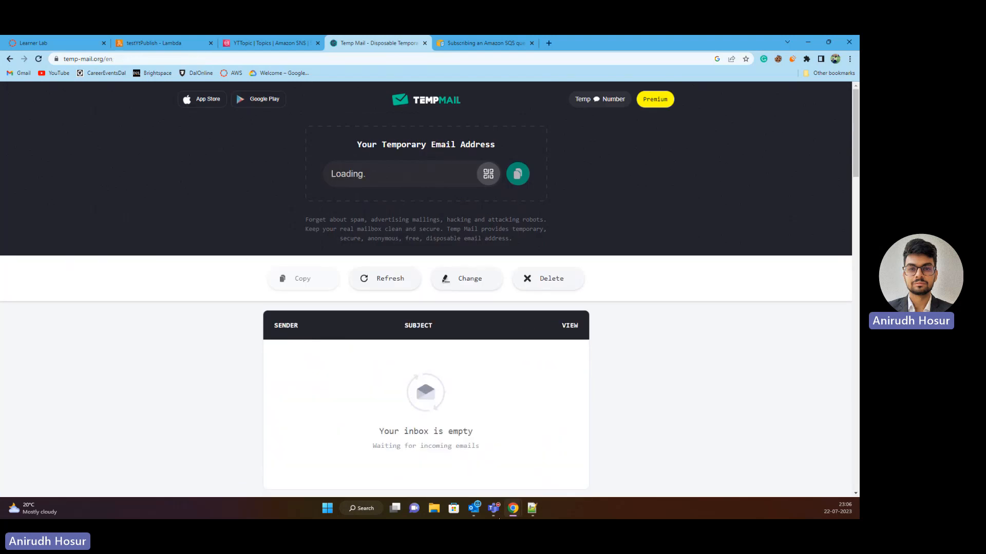
- Switch to the Notepad++ outline, insert a blank line after item 2 about publishing to a topic, and minimize the window
left_click(531, 508)
left_click(224, 143)
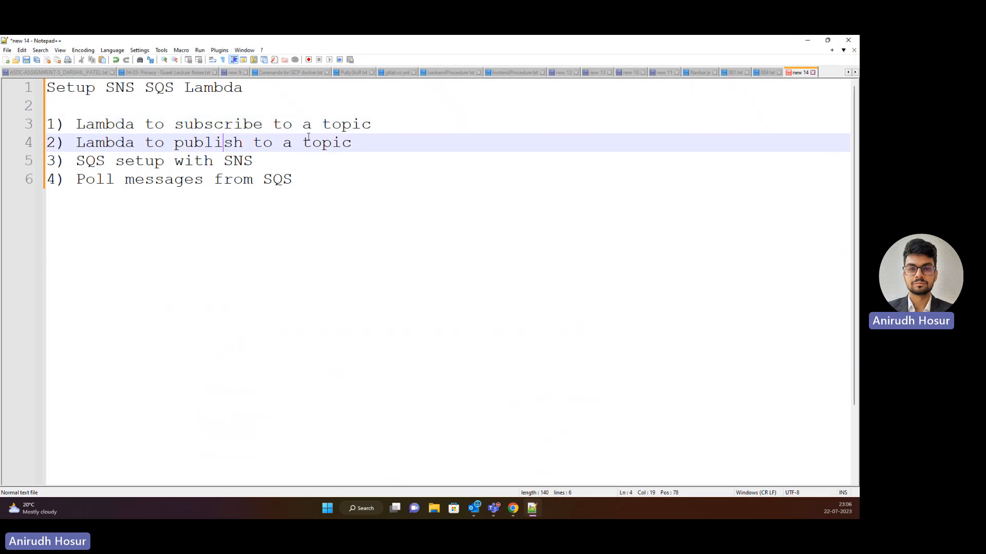
left_click_drag(361, 143, 15, 123)
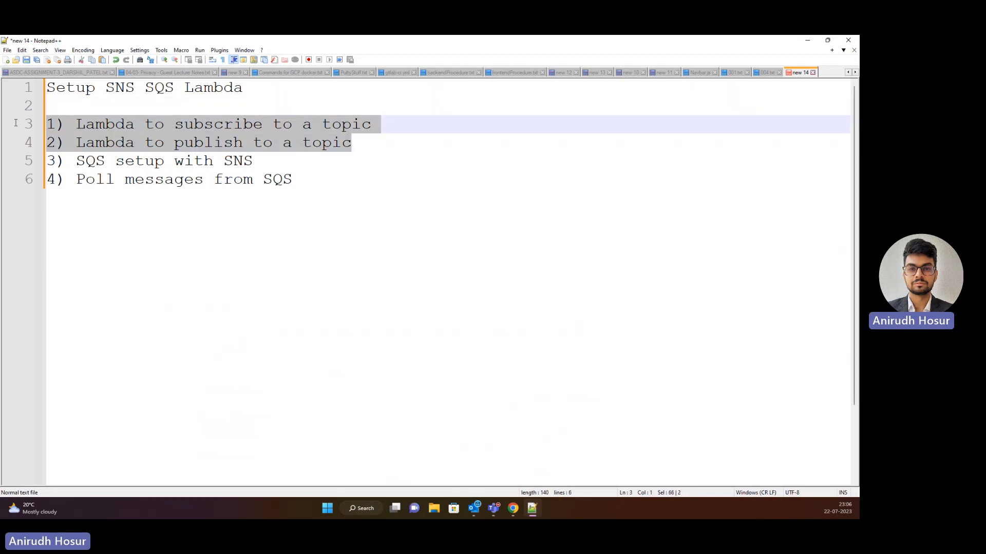
left_click(360, 139)
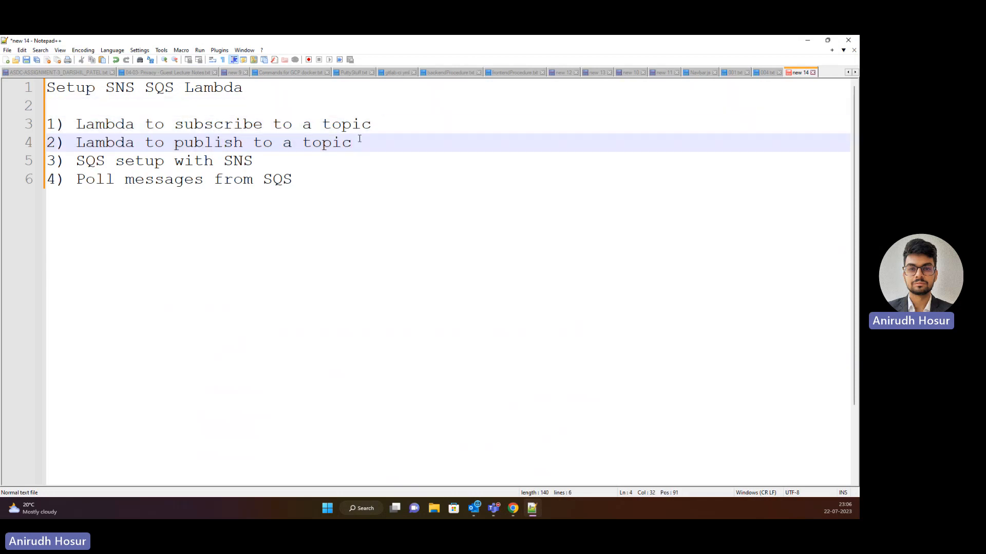
key("Return")
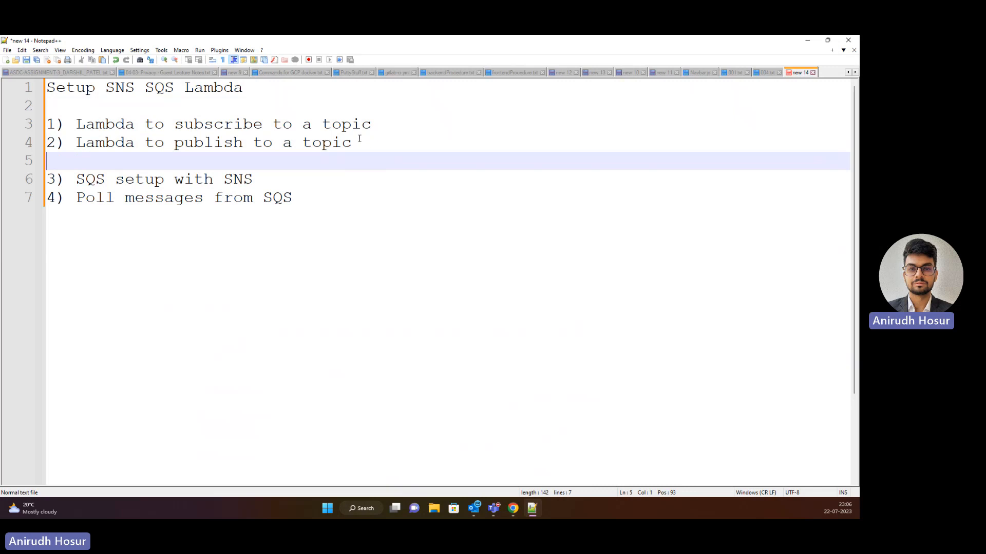
left_click(808, 41)
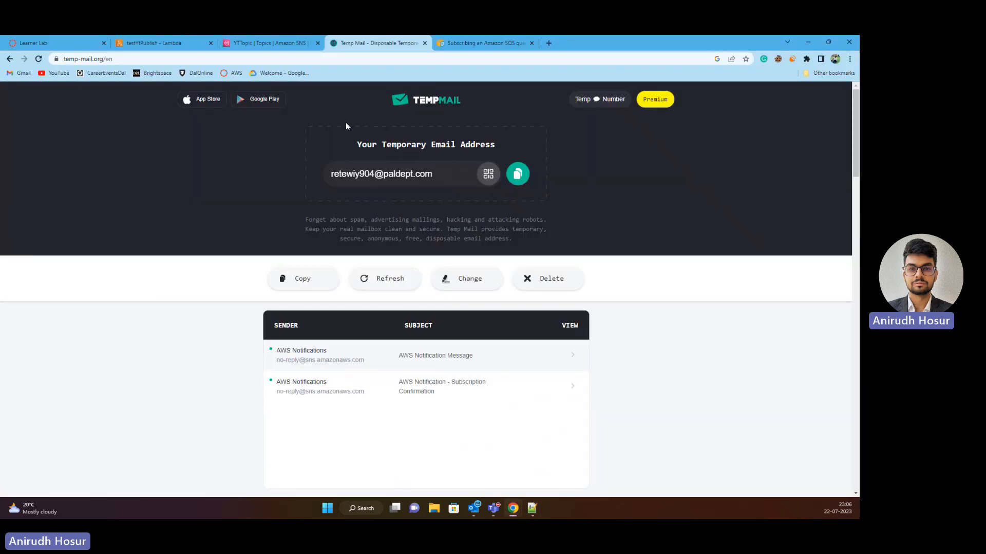
- Open Simple Queue Service in a new tab from the YTTopic page in Amazon SNS, and return to the topic
left_click(277, 43)
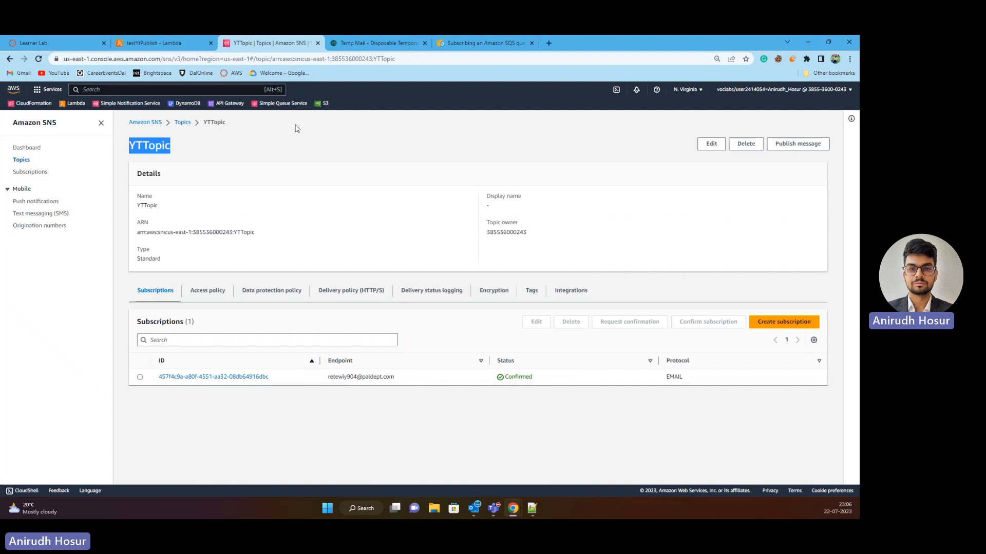
left_click(283, 103)
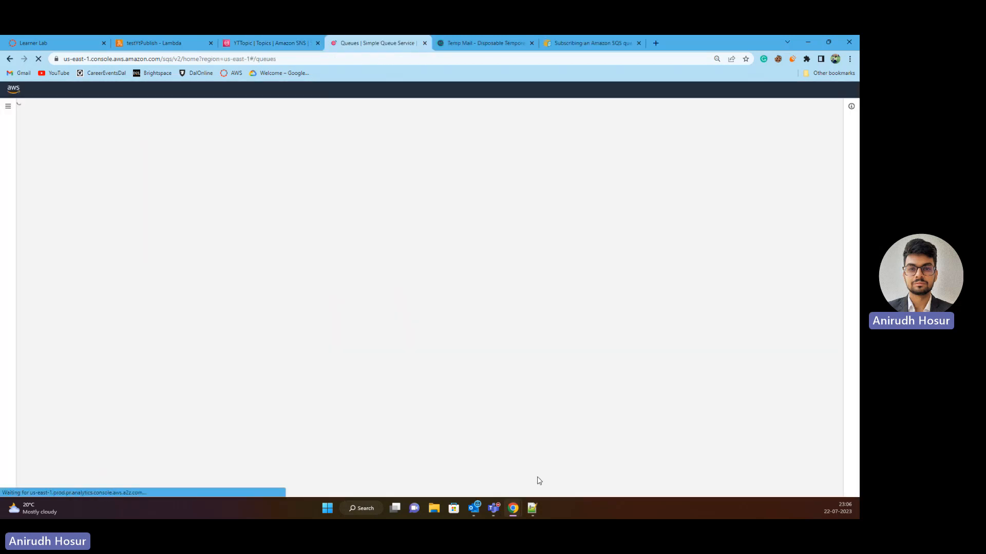
left_click(267, 45)
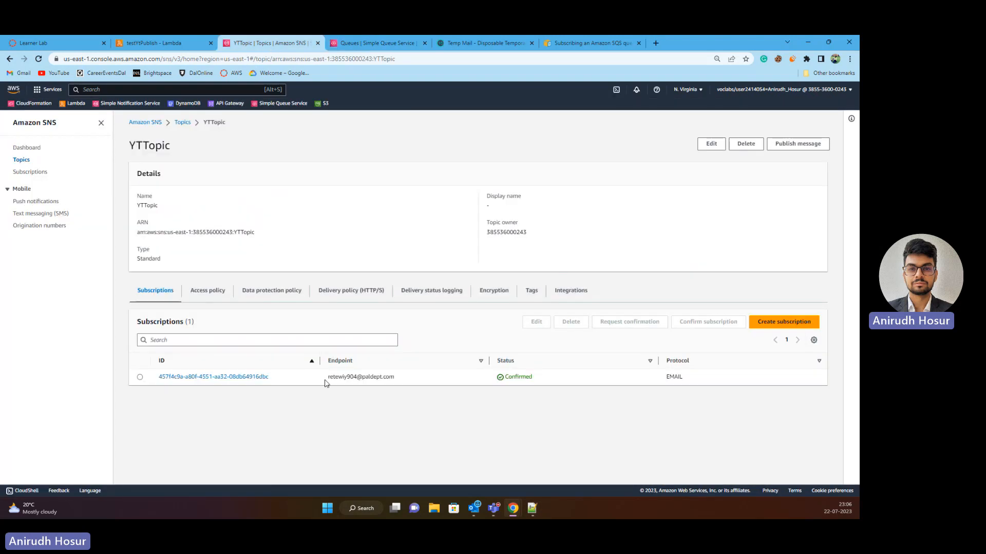
- Review YTTopic's name and its email subscription endpoint, looking briefly at the testYtPublish Lambda function in between
left_click_drag(325, 383, 400, 385)
left_click(400, 384)
left_click_drag(326, 381, 410, 381)
left_click(411, 382)
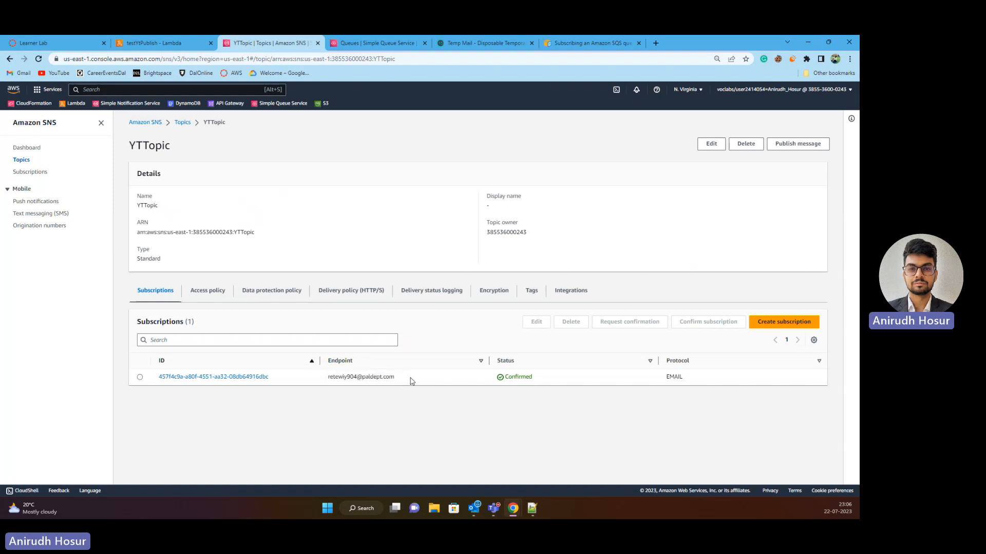
double_click(151, 144)
left_click(181, 149)
left_click(159, 44)
left_click(283, 45)
left_click_drag(327, 377, 410, 387)
left_click(409, 386)
- Create a Standard SQS queue named YtTestQueue, leaving the other settings at their defaults
left_click(393, 47)
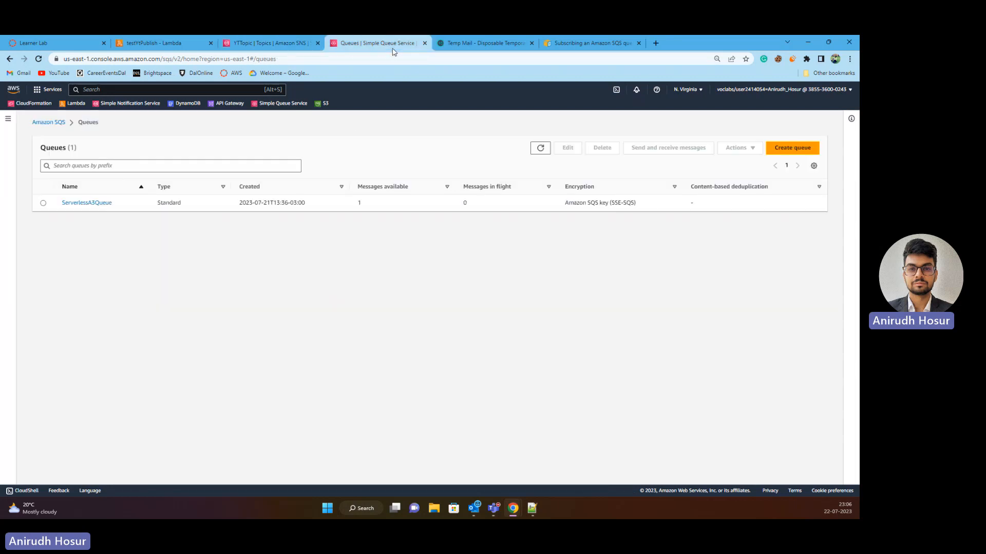
left_click(790, 150)
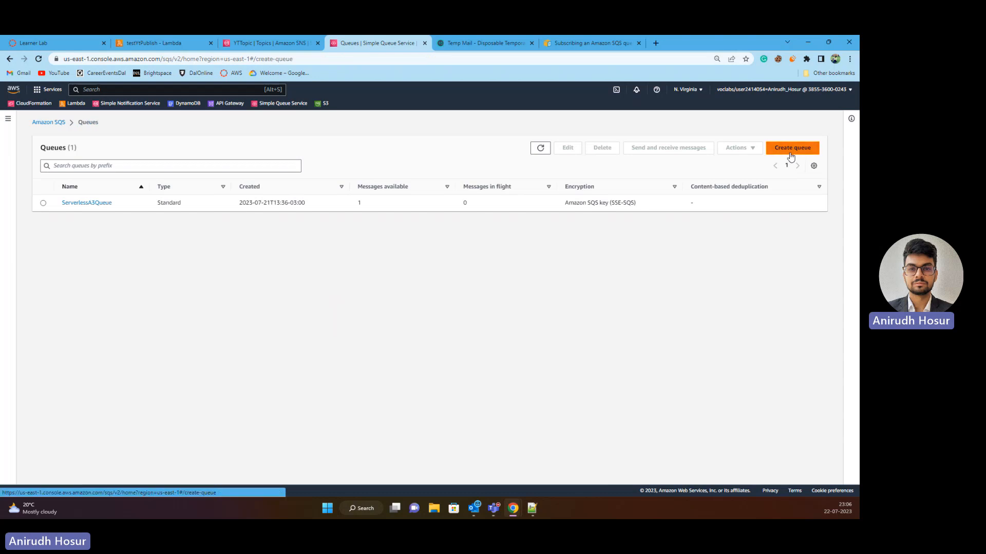
left_click(425, 231)
left_click(236, 246)
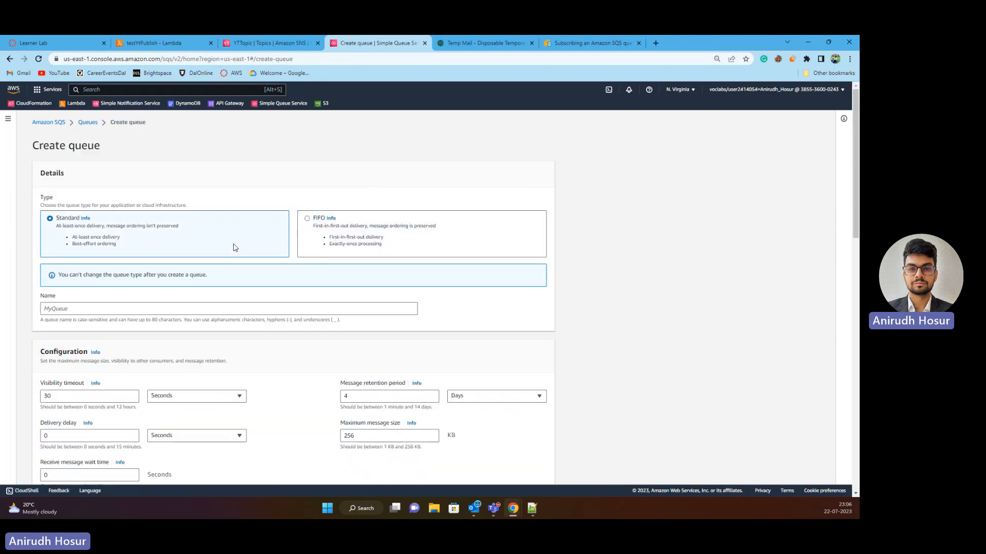
left_click(151, 308)
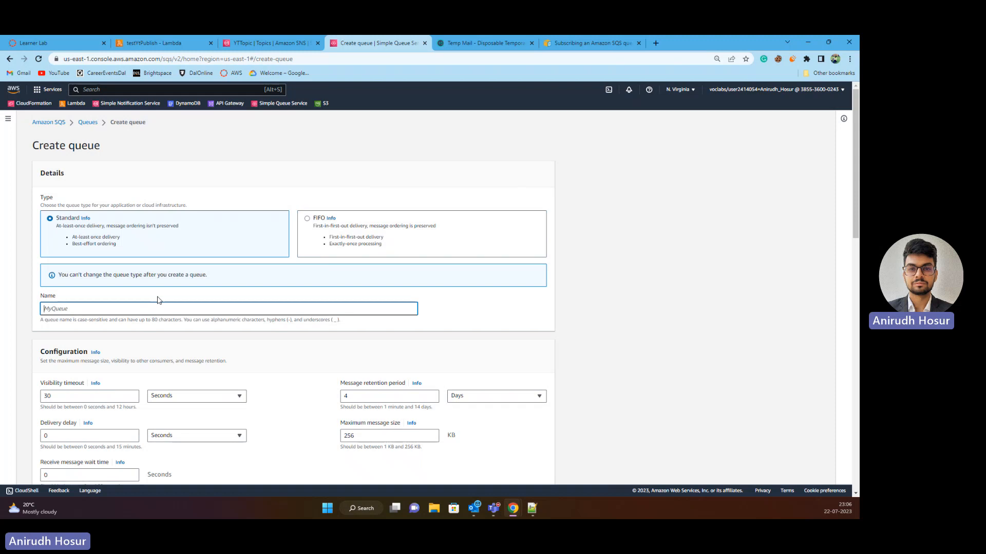
type("YtTestQueue")
scroll(170, 298, "down", 7)
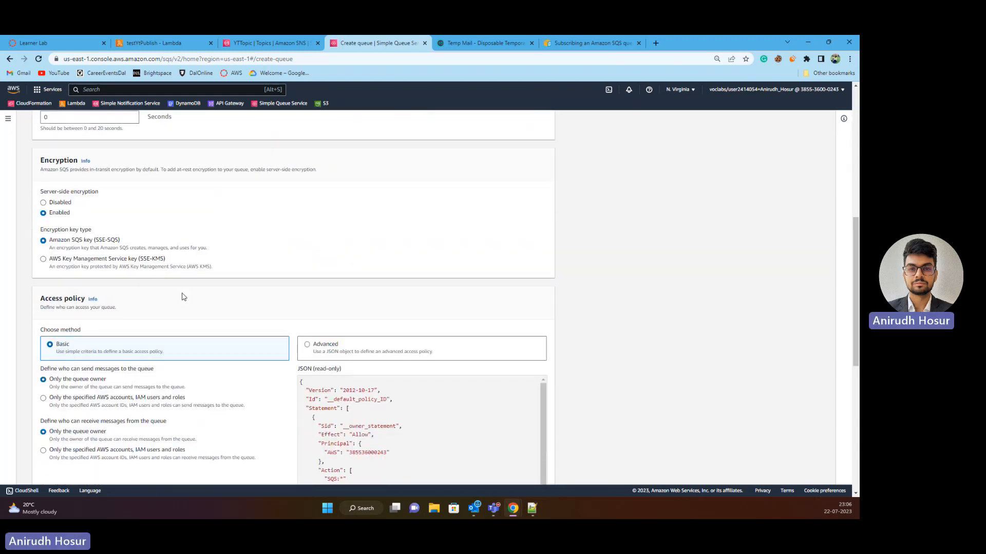
scroll(183, 297, "down", 7)
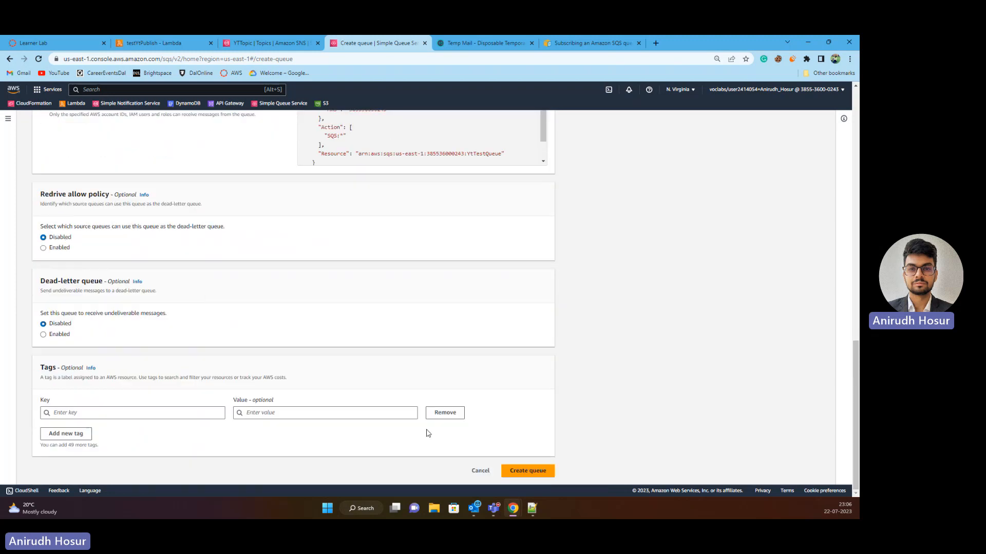
left_click(515, 471)
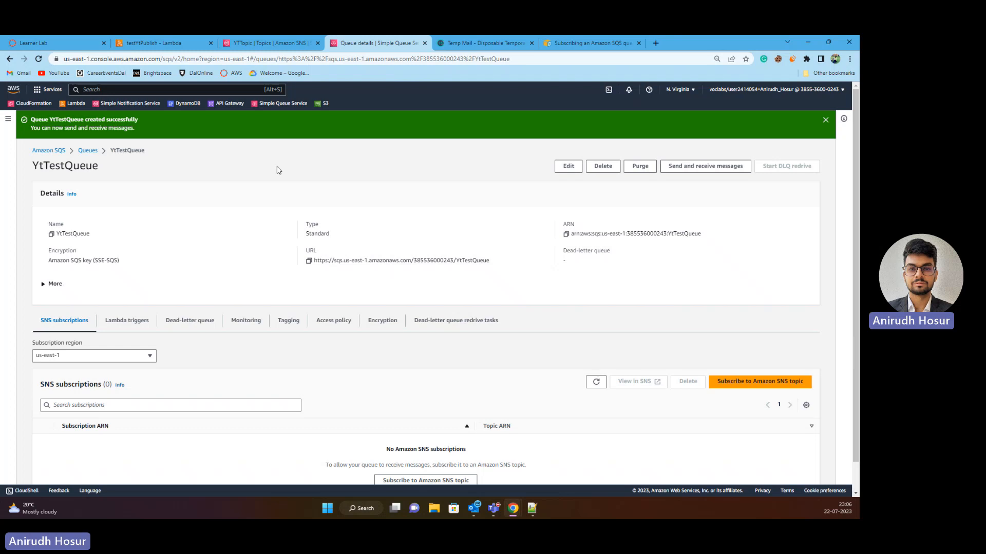
- Review how the testYtPublish function, YTTopic and YtTestQueue relate by looking at each of their console pages
left_click(269, 44)
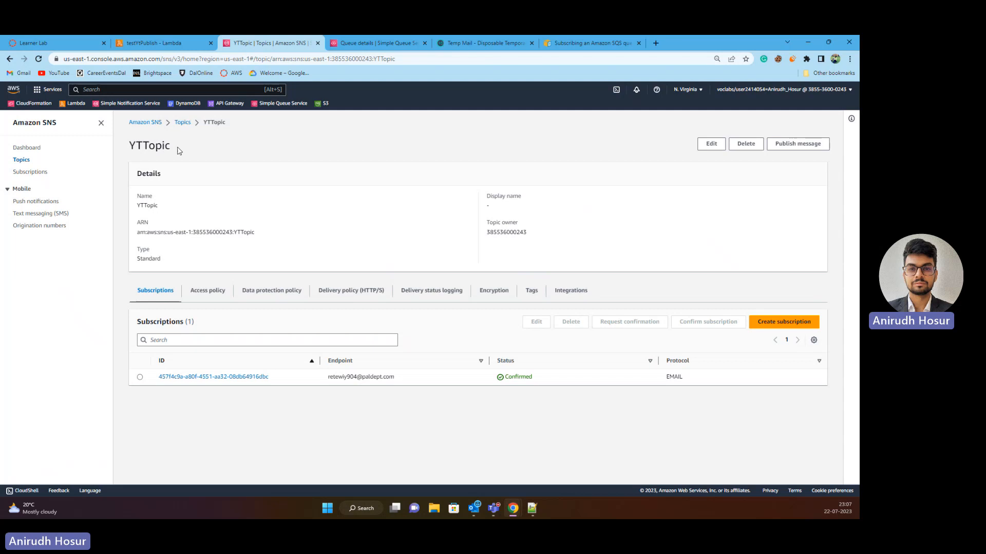
left_click_drag(178, 148, 126, 148)
left_click(211, 148)
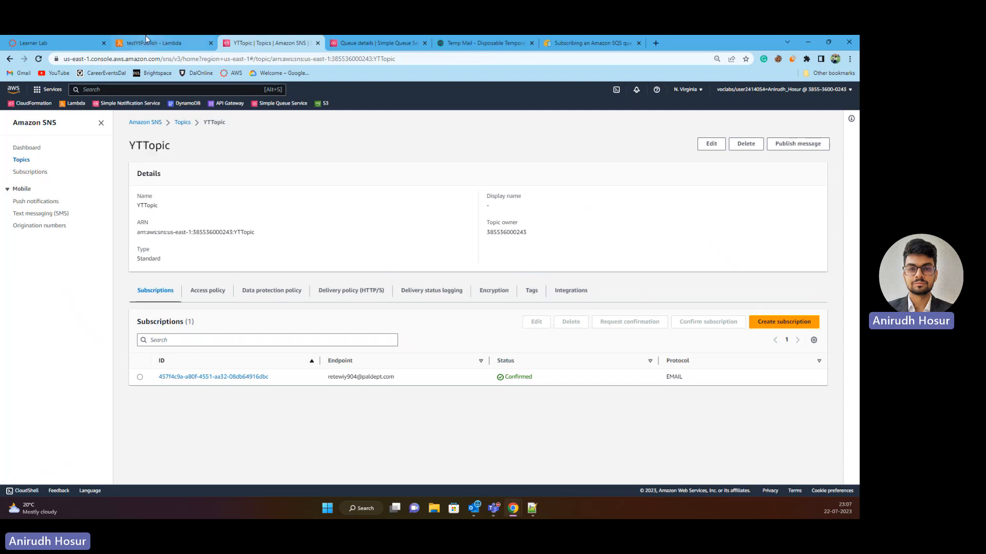
left_click(158, 47)
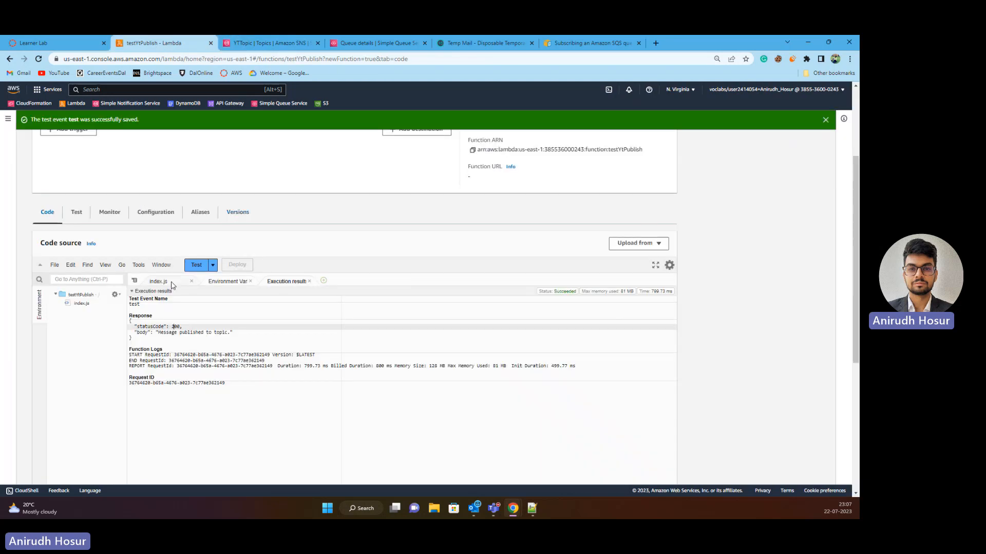
left_click(383, 41)
left_click(251, 45)
left_click(154, 43)
- Start a new YTTopic subscription with the Amazon SQS protocol and the YtTestQueue ARN as its endpoint
left_click(254, 44)
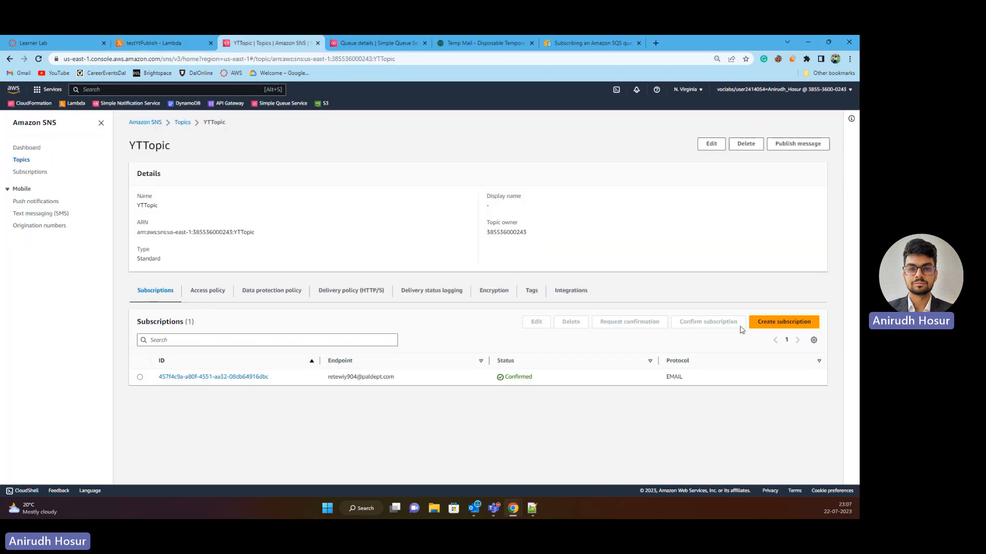
left_click(777, 323)
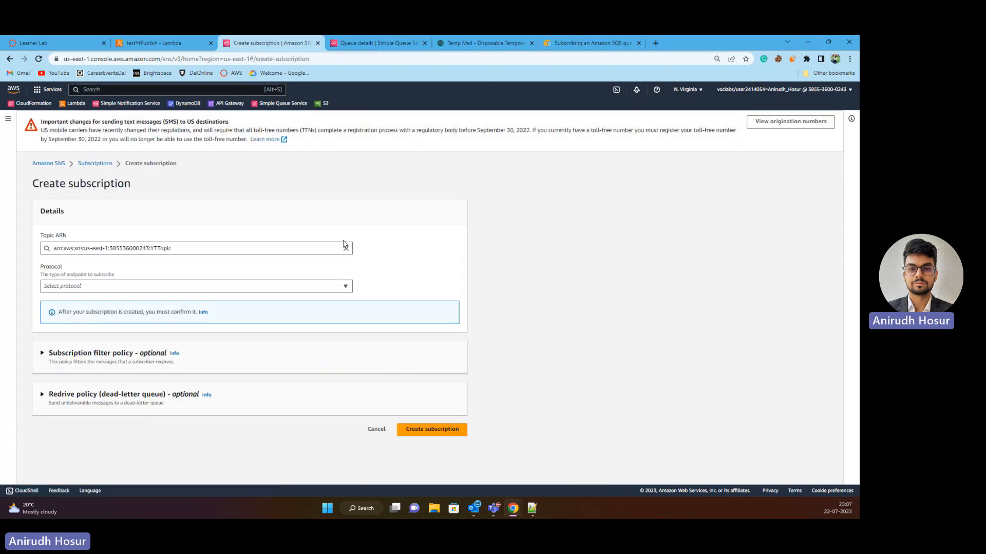
left_click(177, 287)
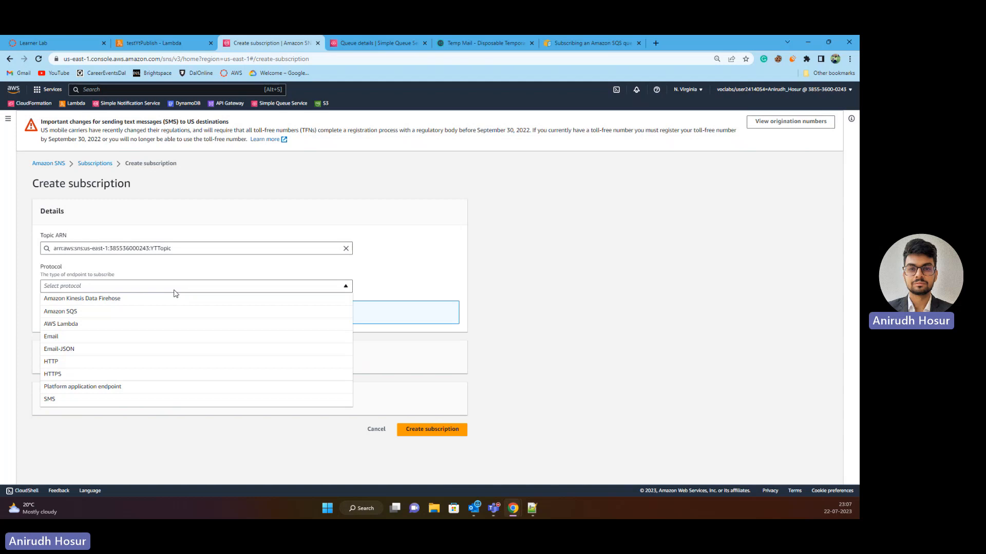
left_click(125, 311)
left_click(132, 325)
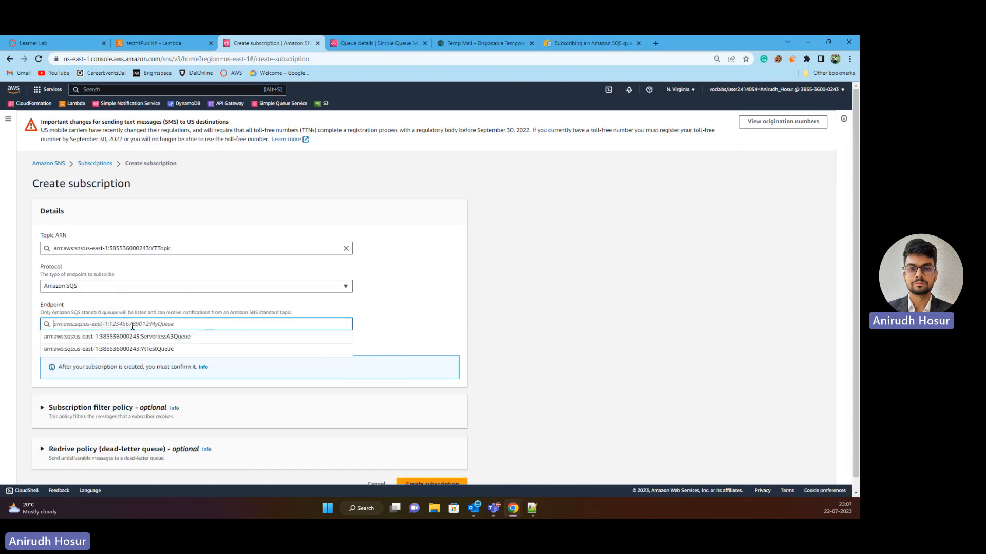
left_click(160, 351)
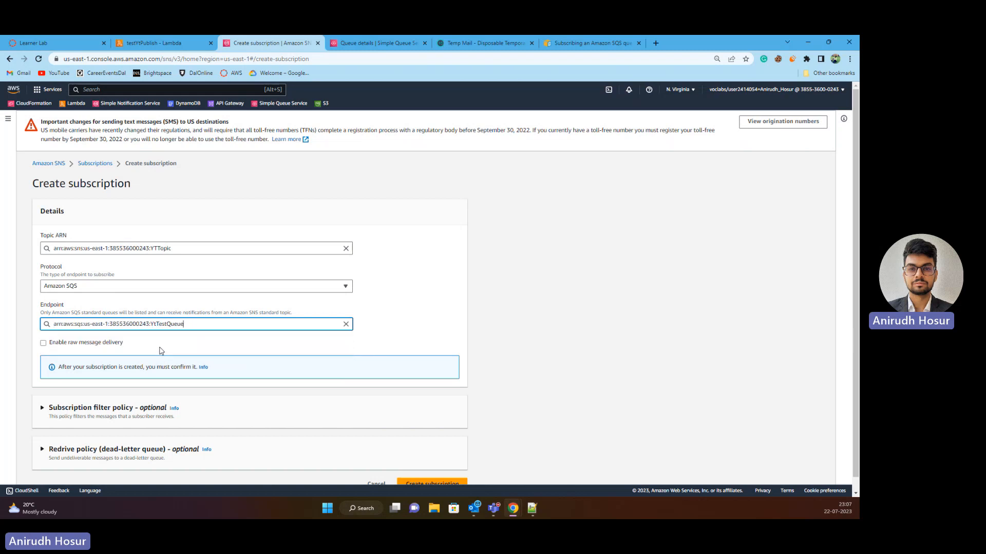
- Enable raw message delivery for the YtTestQueue subscription and create it
left_click(43, 347)
left_click(118, 343)
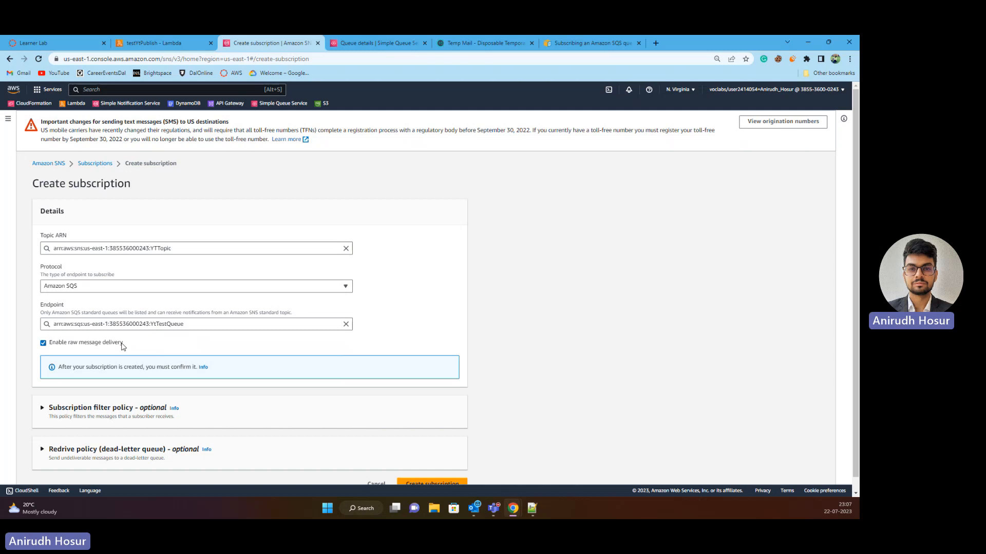
scroll(195, 391, "down", 1)
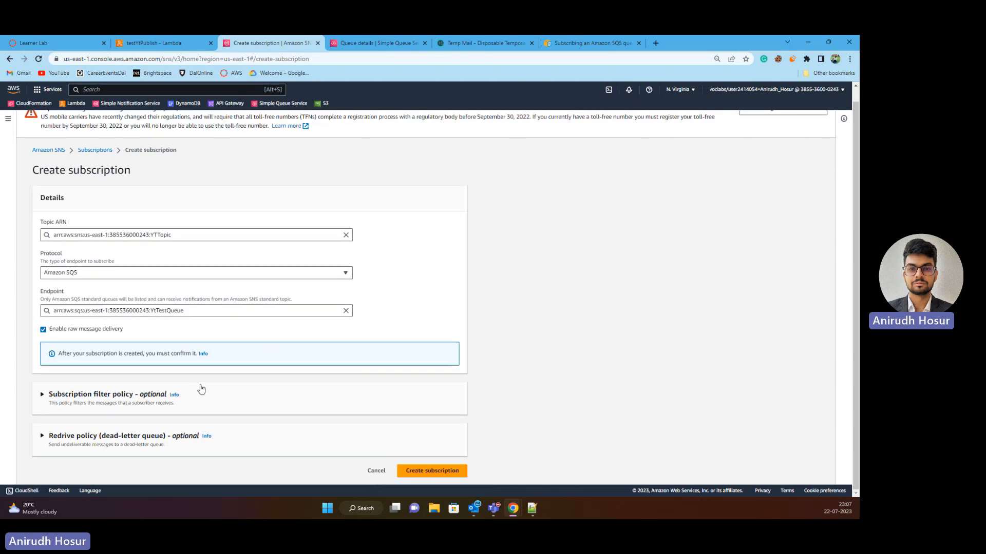
left_click(429, 469)
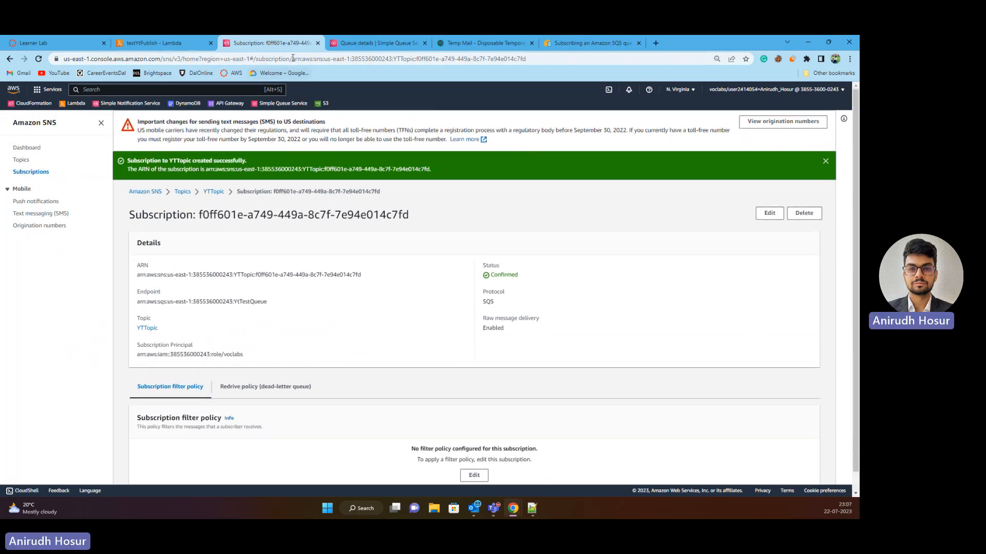
- Return to the YTTopic page and check the SQS and email endpoints in its subscriptions list
left_click(214, 192)
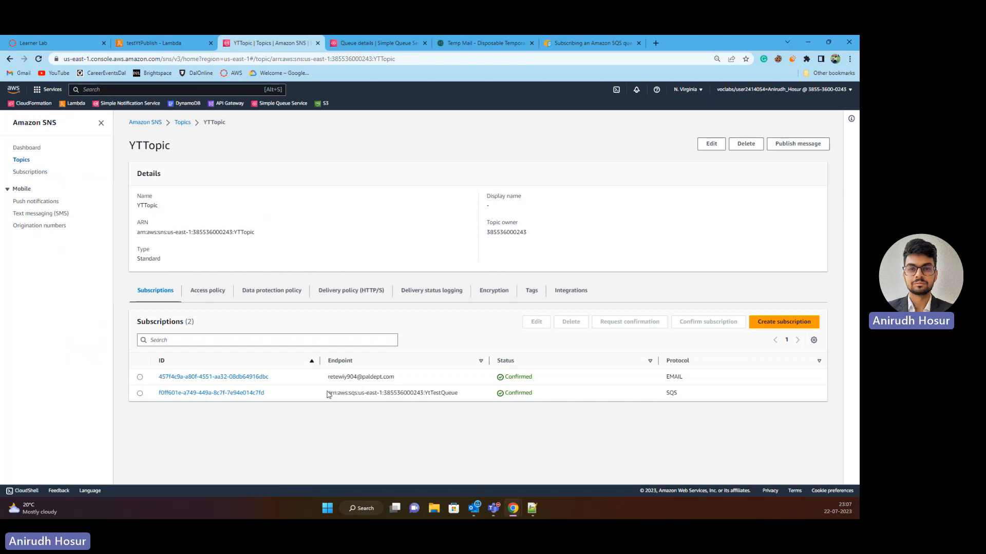
left_click_drag(328, 395, 471, 397)
left_click(408, 385)
left_click_drag(409, 379, 334, 375)
left_click(404, 377)
- Switch to the AWS guide on subscribing an SQS queue to an SNS topic and read Steps 1 and 2
left_click(382, 44)
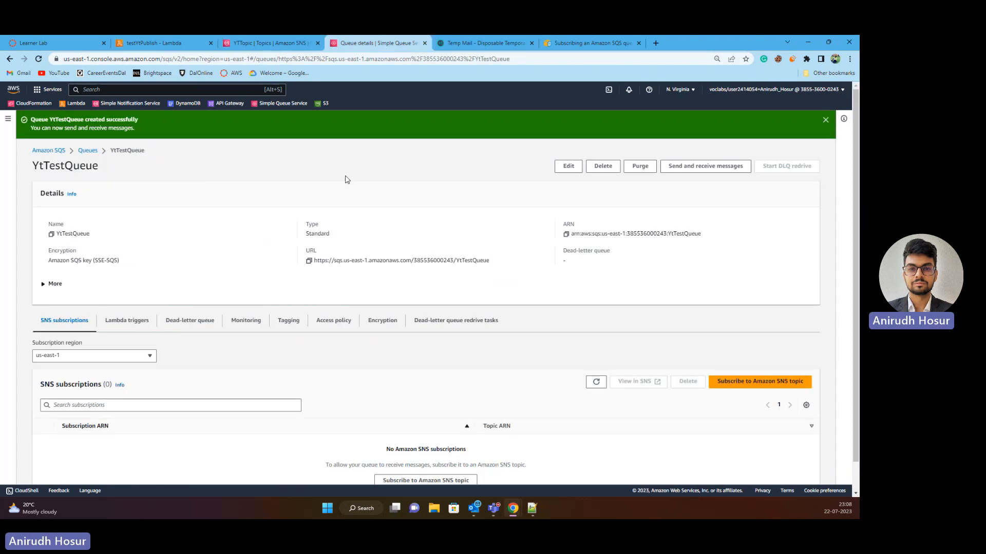
left_click(591, 43)
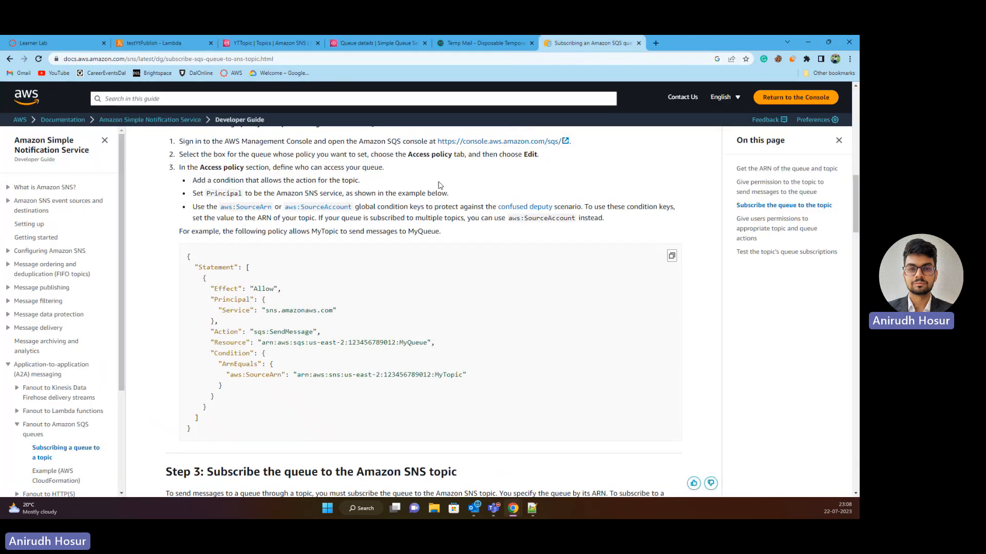
scroll(322, 188, "up", 3)
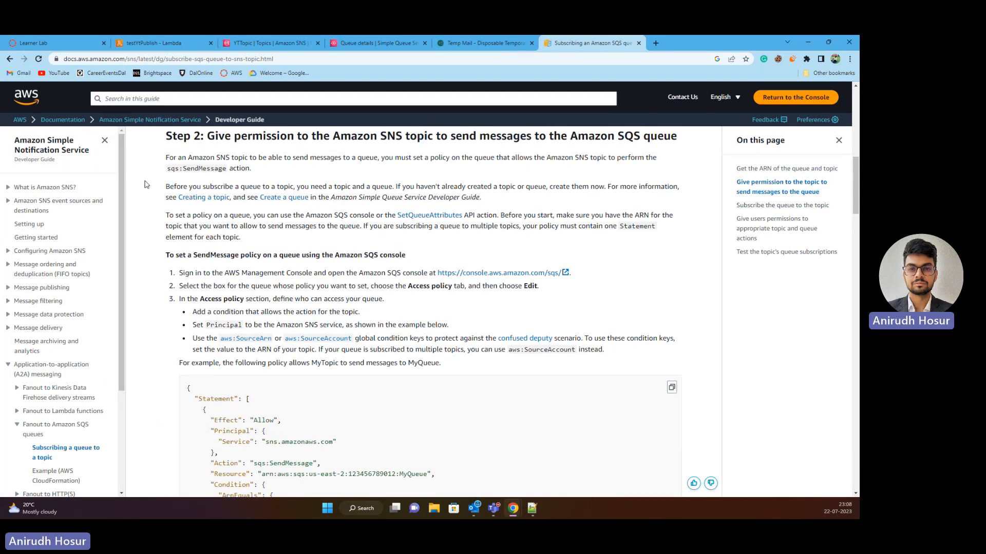
scroll(147, 189, "up", 2)
scroll(150, 195, "up", 6)
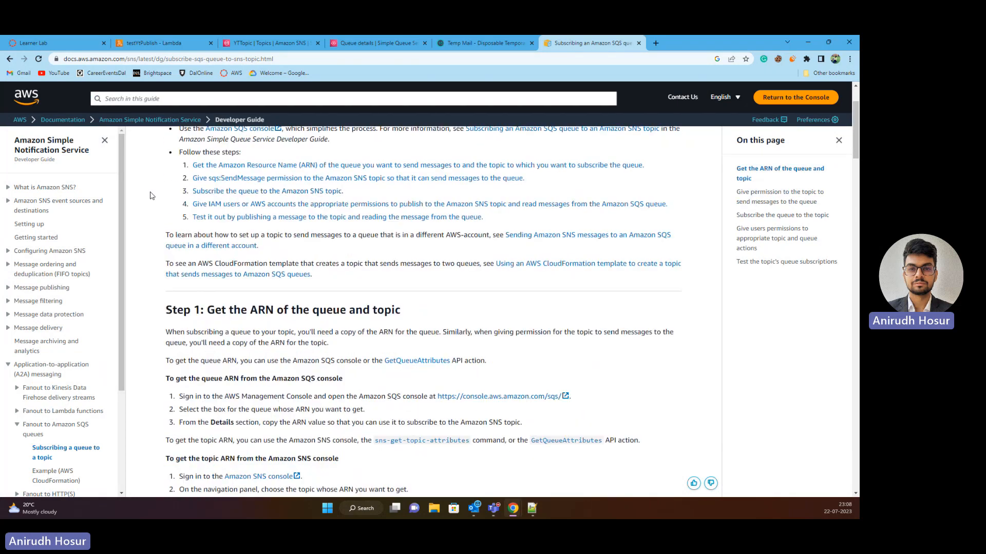
scroll(152, 196, "down", 3)
scroll(162, 195, "down", 3)
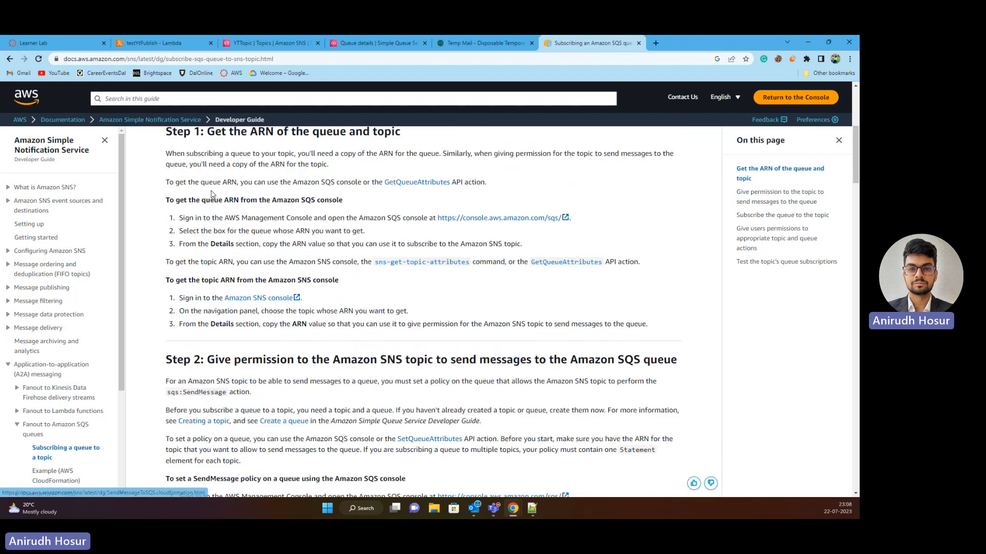
scroll(165, 208, "down", 3)
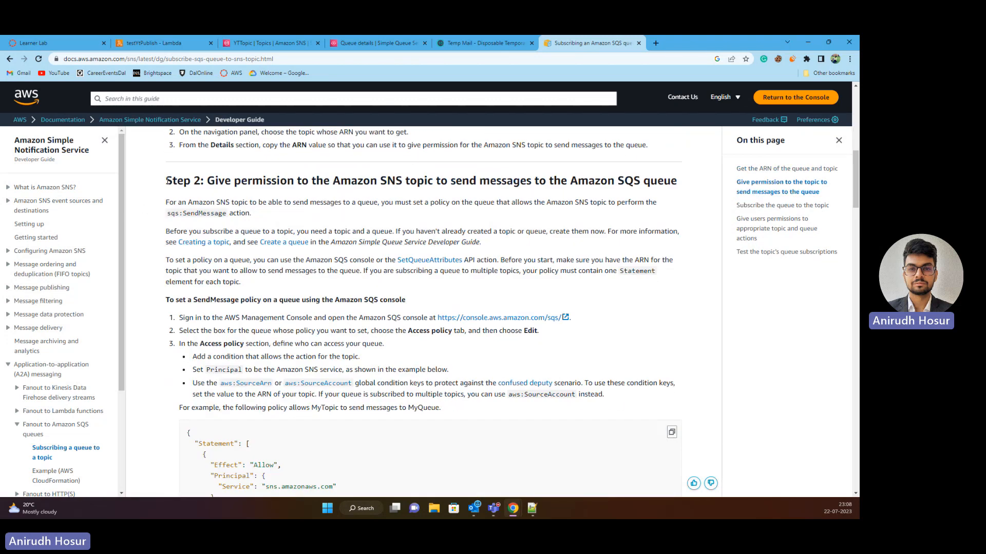
scroll(180, 291, "down", 2)
scroll(185, 339, "down", 2)
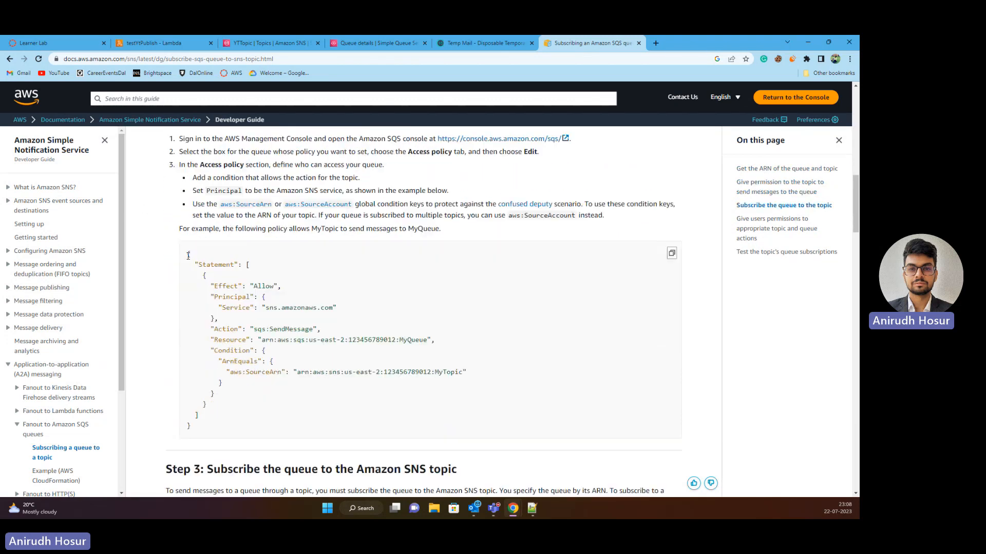
- Examine the guide's example SendMessage policy and the Step 2 heading about giving the topic permission to send messages
left_click_drag(186, 252, 216, 425)
left_click(215, 425)
scroll(222, 294, "up", 5)
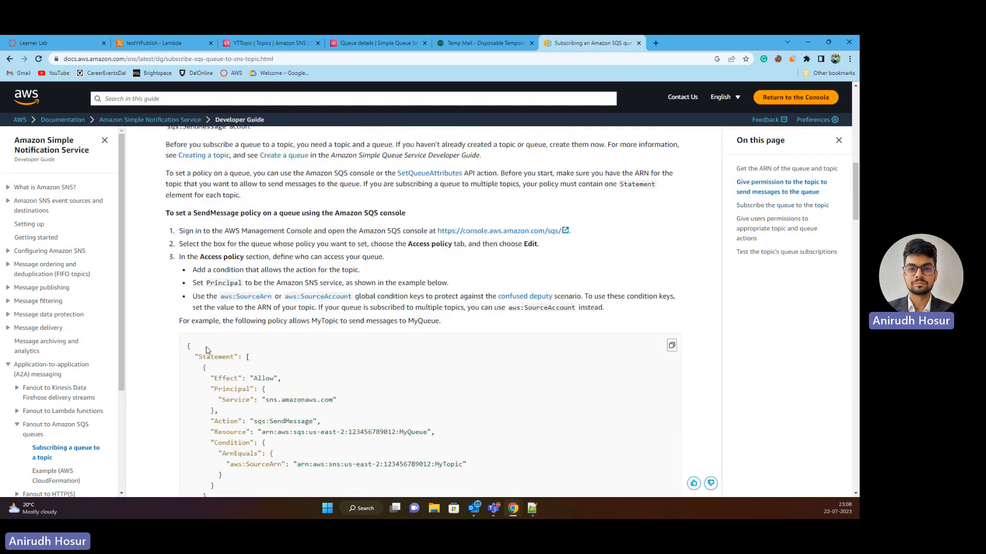
left_click_drag(207, 270, 688, 275)
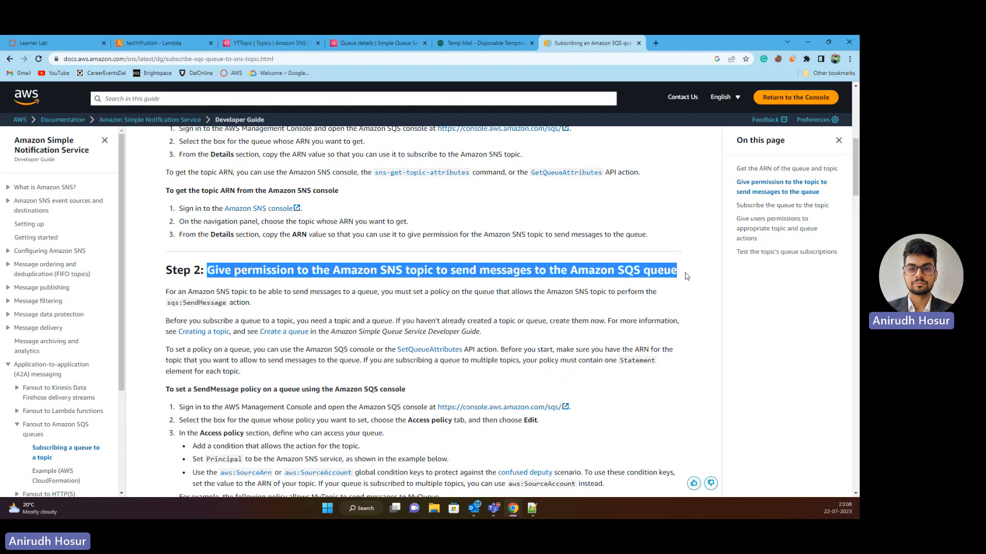
left_click(636, 259)
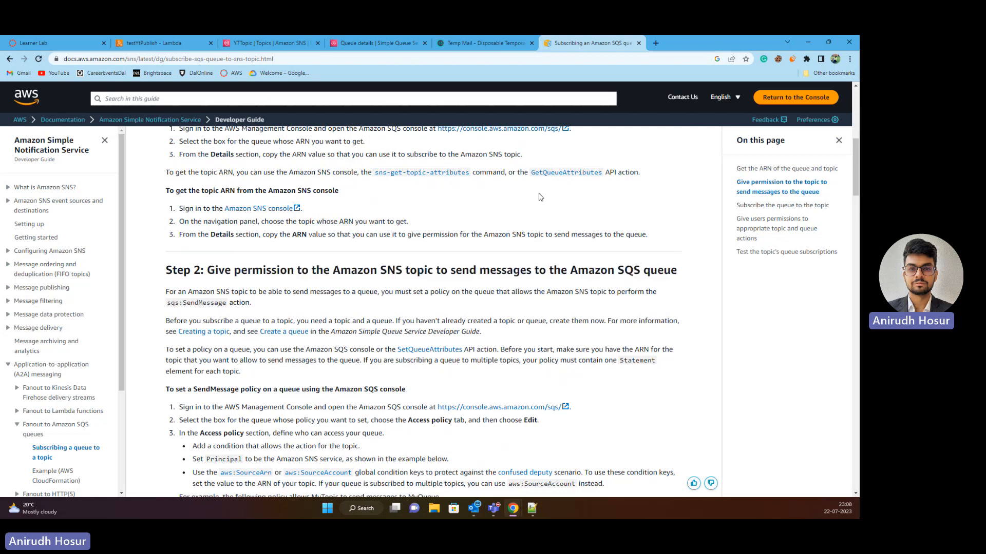
- Return to the SQS queues list, refresh it, and open the access policy of YtTestQueue
left_click(372, 45)
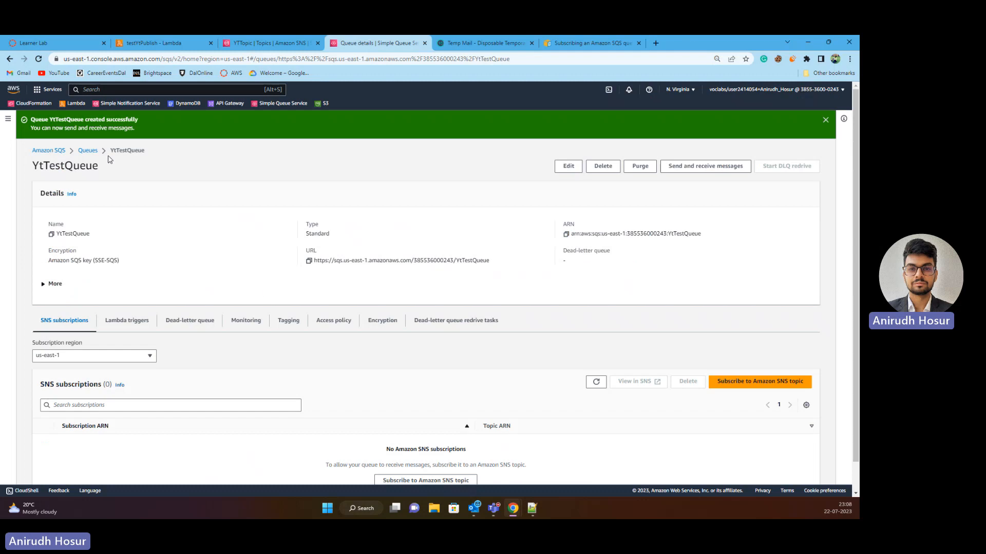
left_click(88, 150)
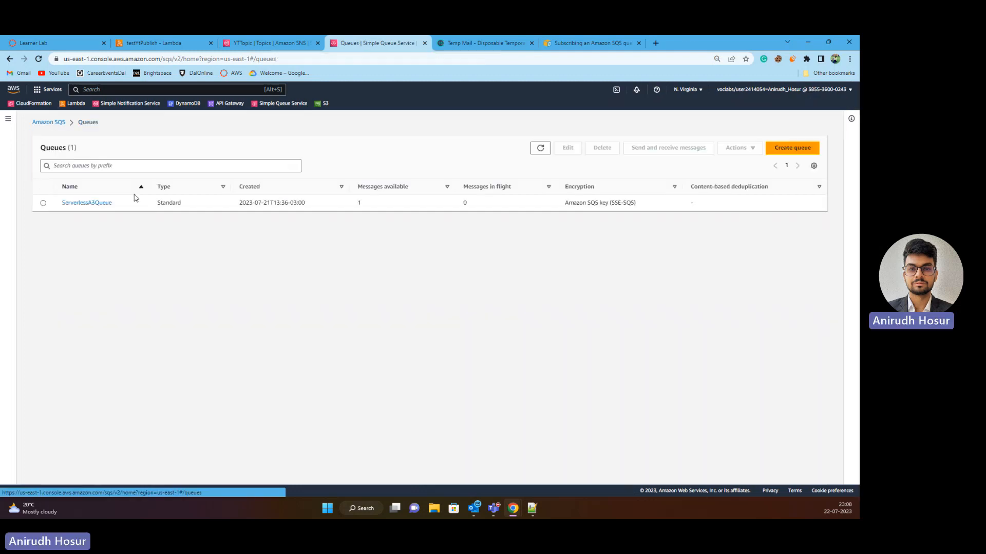
left_click(540, 148)
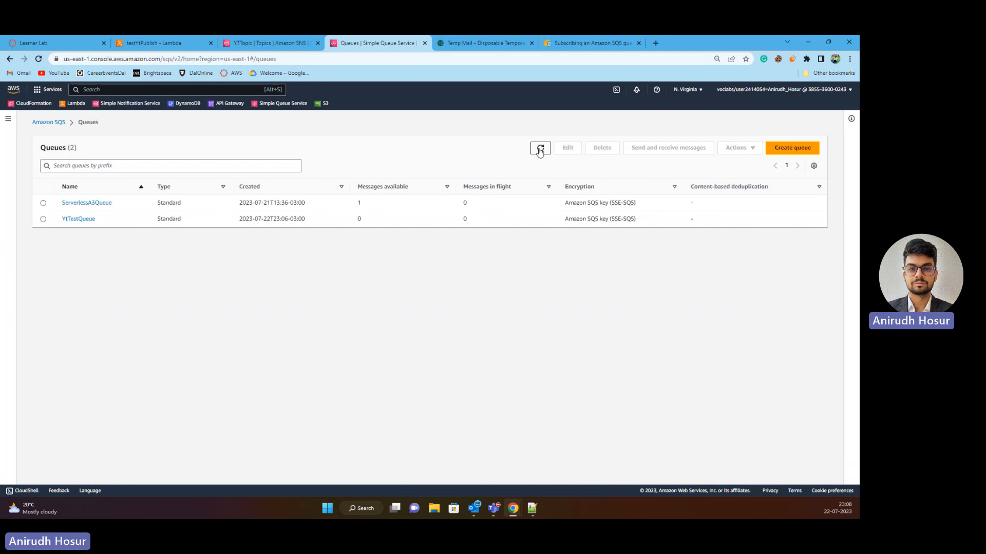
left_click(84, 219)
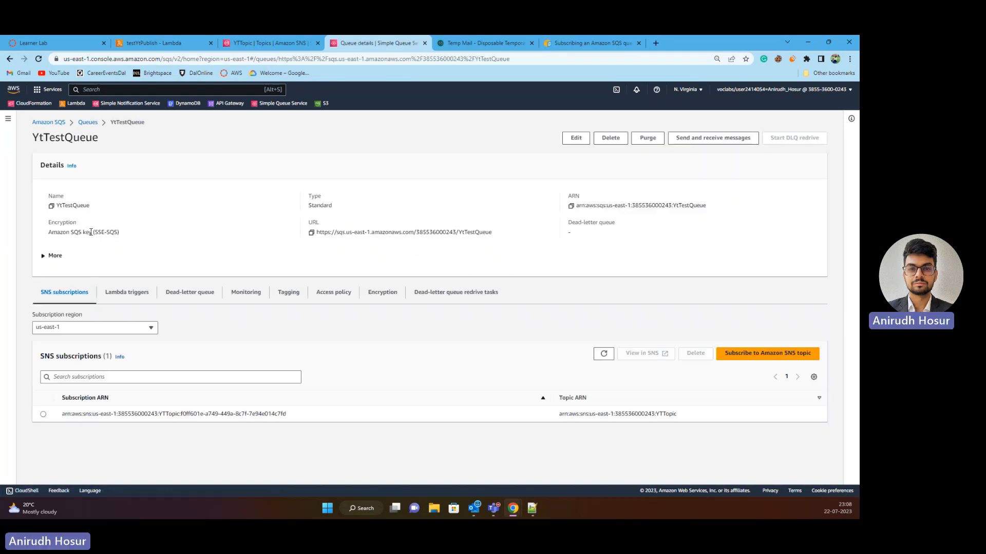
left_click(336, 297)
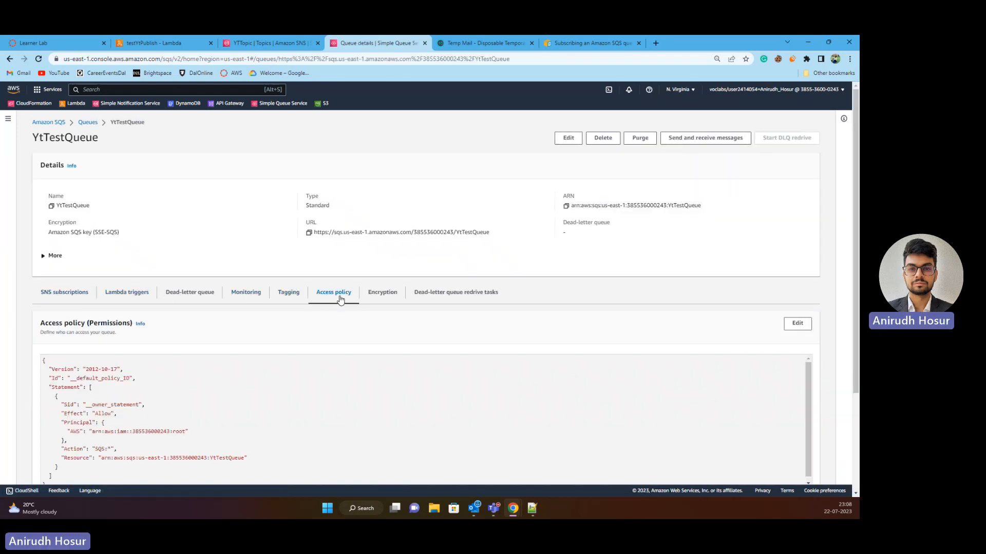
scroll(244, 293, "down", 1)
scroll(244, 293, "down", 2)
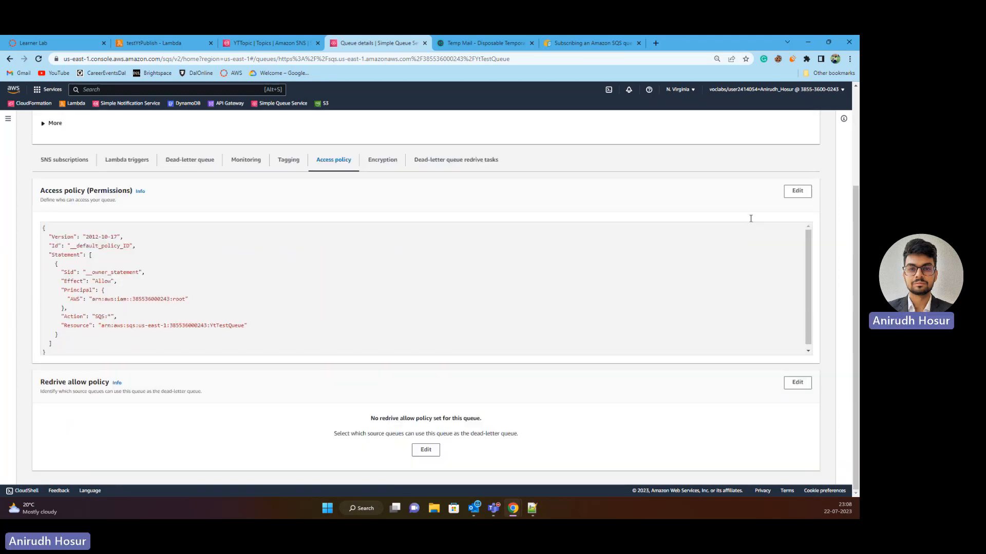
- Replace YtTestQueue's whole access policy with the example SendMessage policy from the AWS guide
left_click(796, 191)
scroll(370, 185, "down", 8)
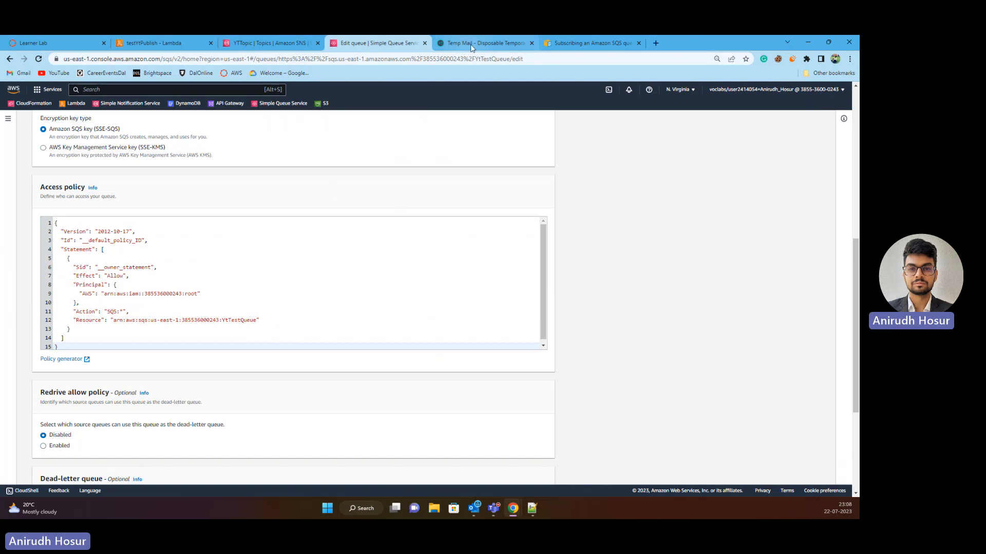
left_click(591, 43)
scroll(398, 271, "down", 6)
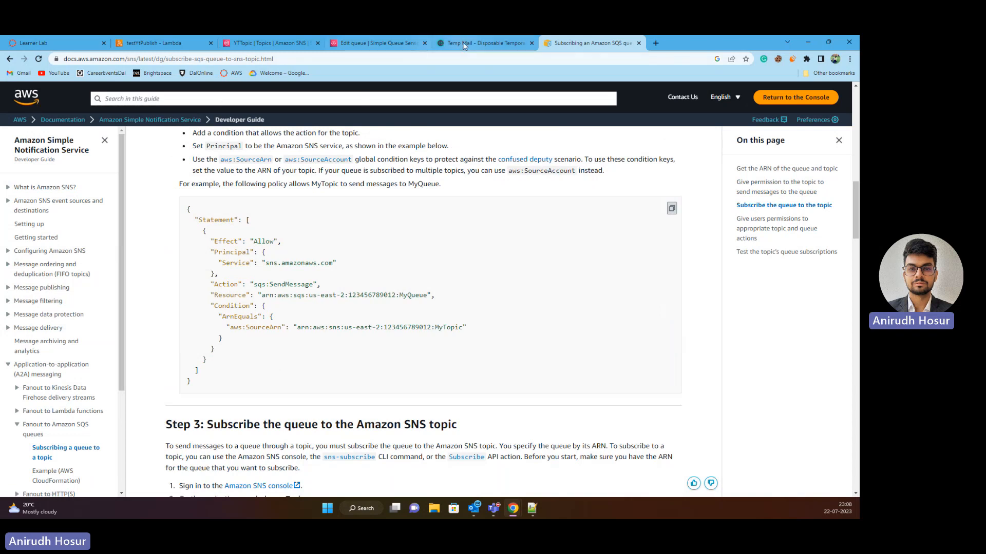
left_click(366, 44)
left_click(183, 299)
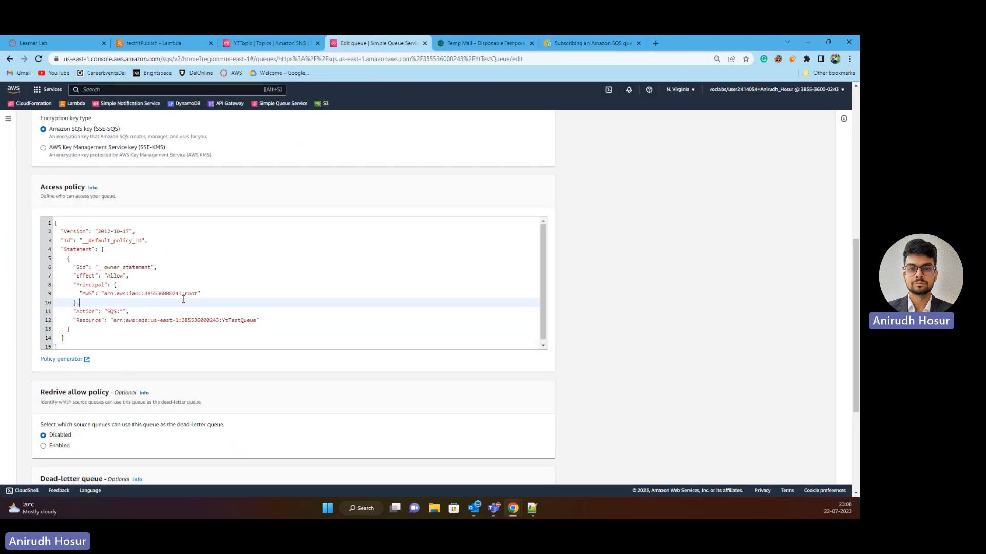
key("ctrl+a")
key("ctrl+v")
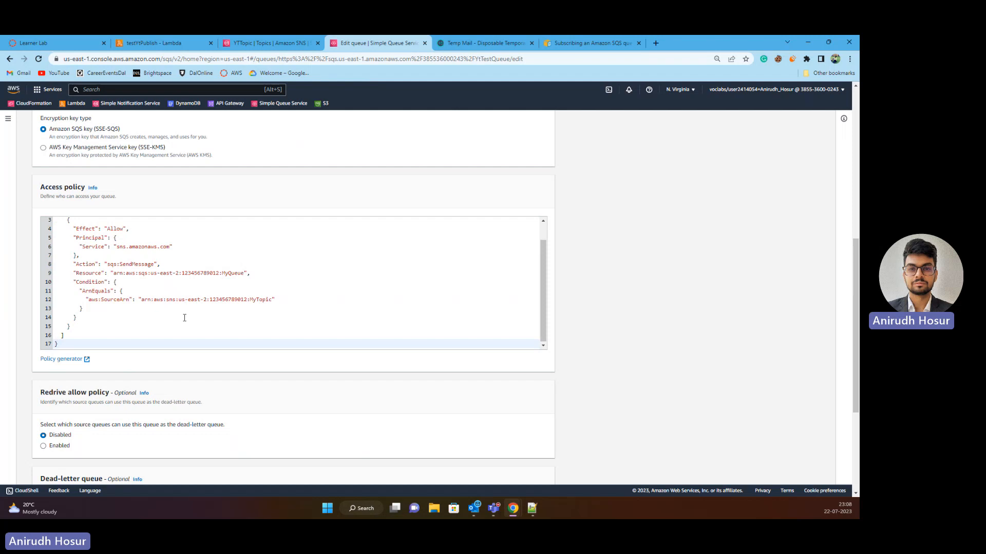
- Copy YTTopic's ARN from its SNS details and set it as the aws:SourceArn value in the queue's access policy
scroll(232, 311, "up", 1)
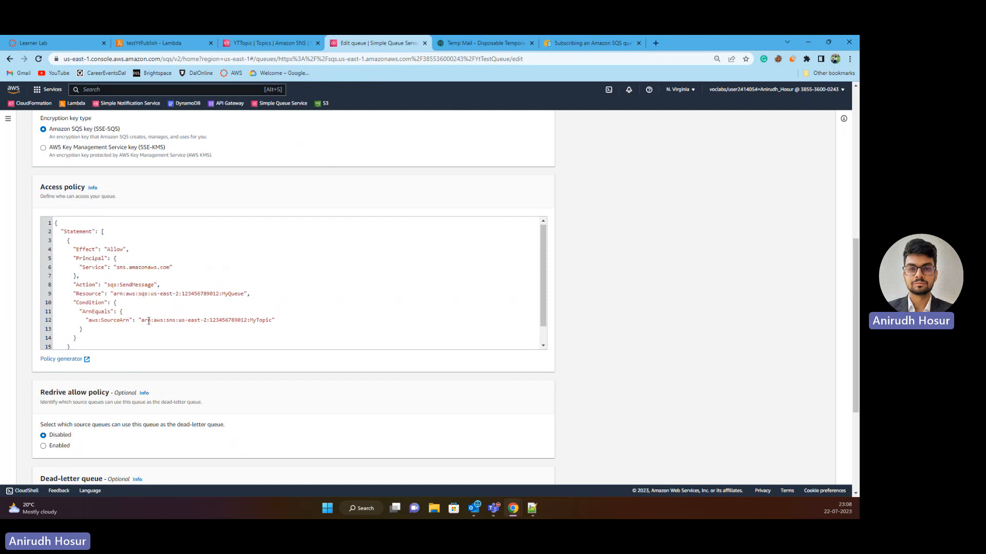
left_click_drag(141, 321, 271, 321)
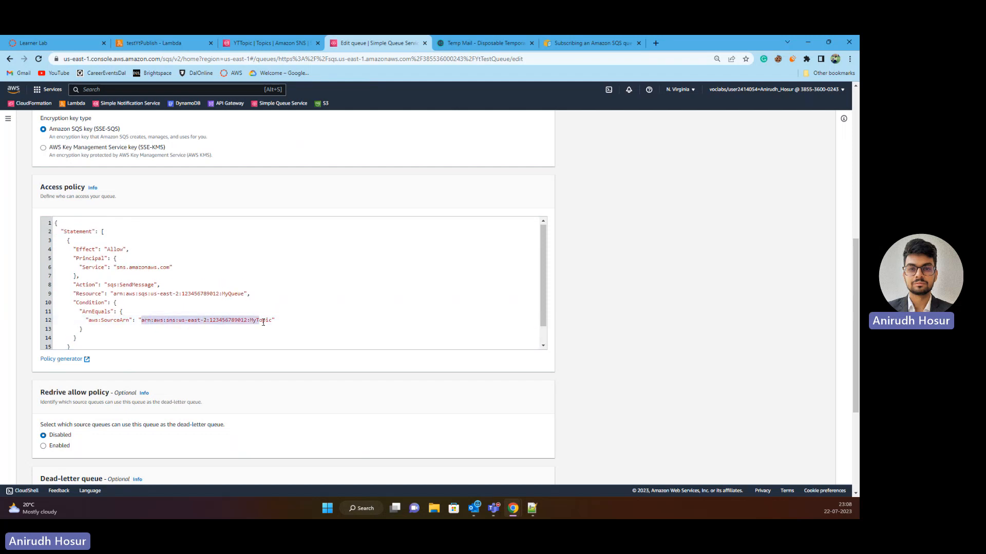
left_click(272, 320)
left_click(267, 43)
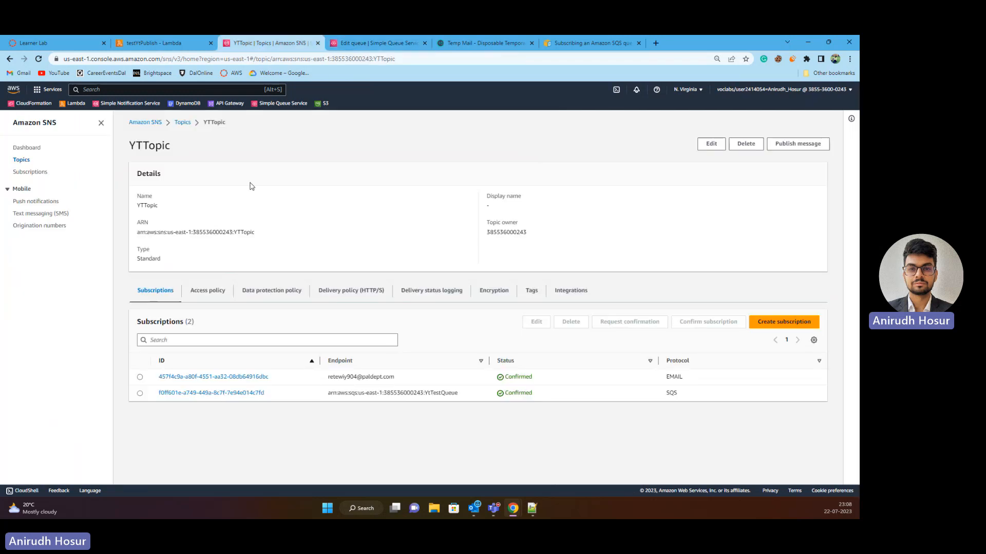
left_click_drag(261, 232, 144, 236)
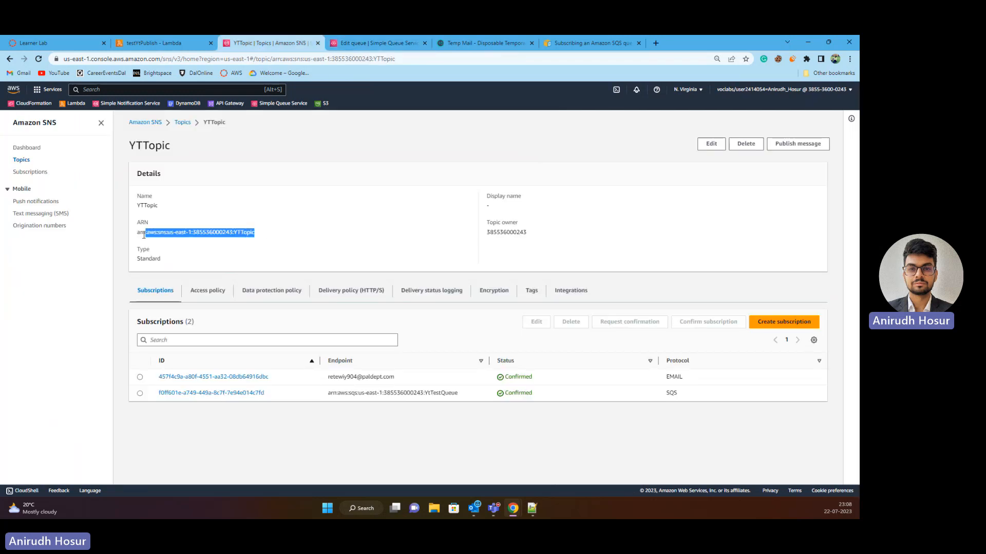
key("ctrl+Tab")
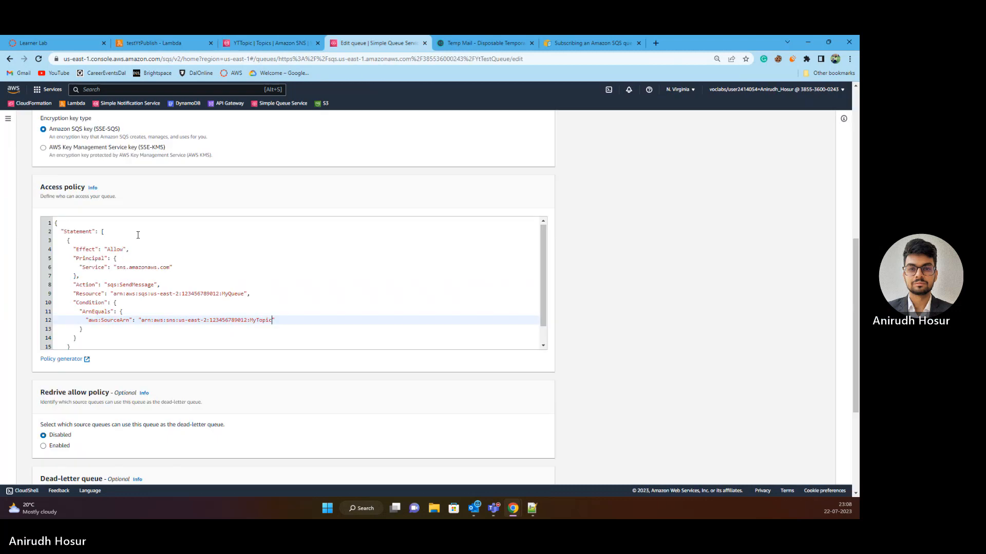
left_click_drag(144, 321, 271, 324)
key("ctrl+v")
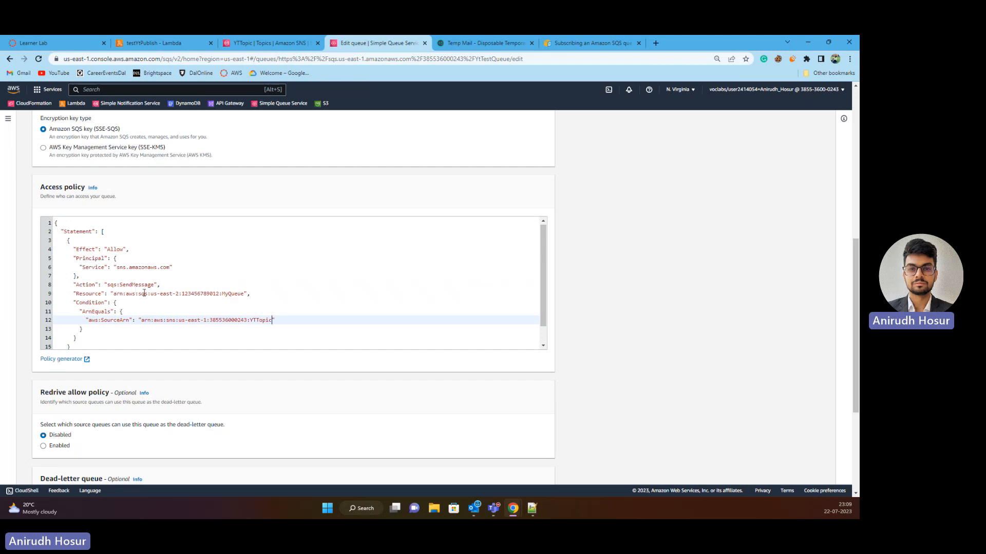
- Open YtTestQueue's details in a separate browser tab and copy the queue's ARN
scroll(303, 197, "up", 5)
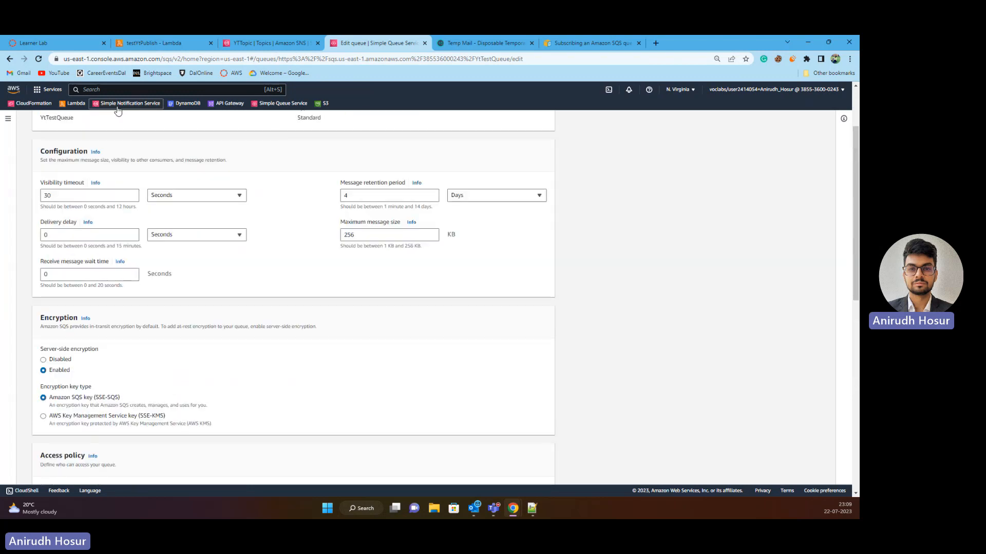
middle_click(283, 103)
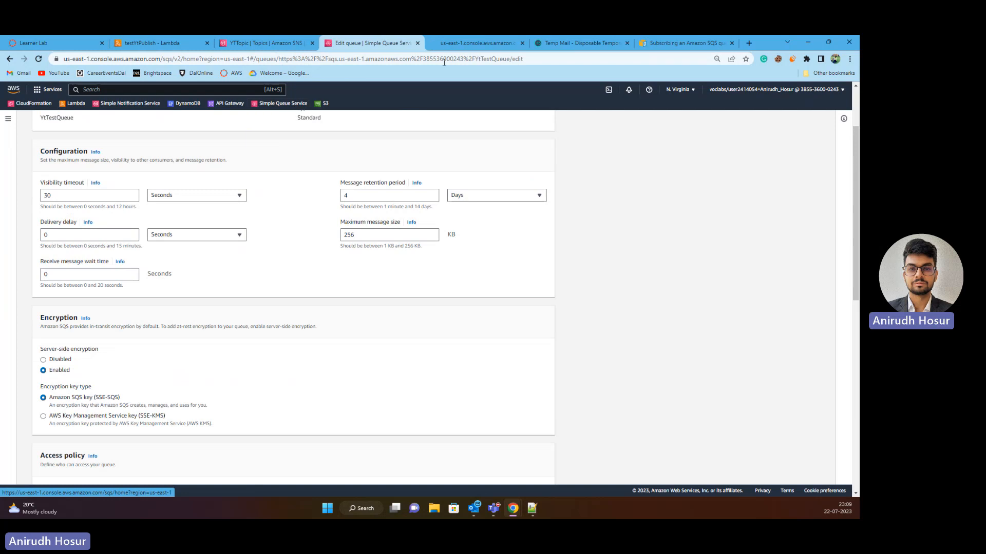
left_click(482, 45)
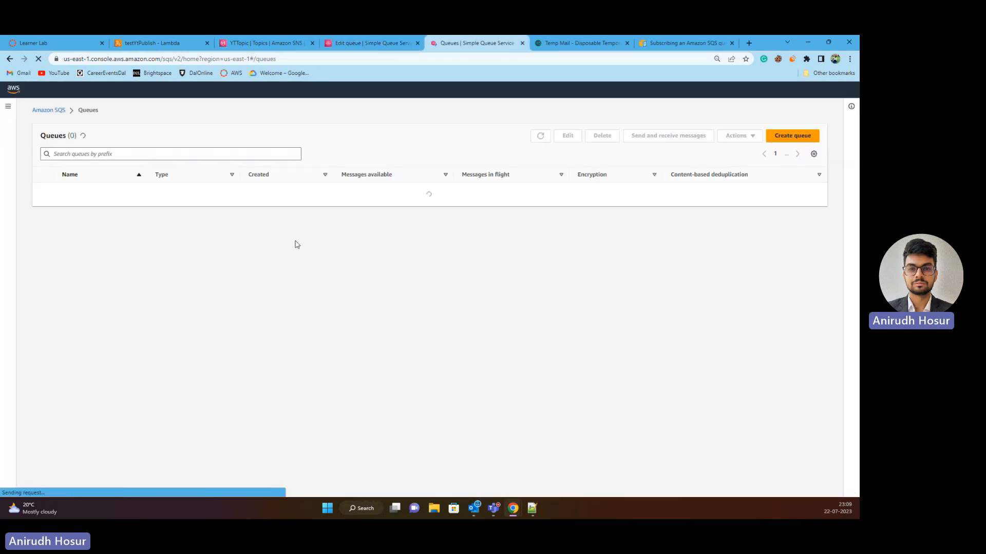
left_click(80, 206)
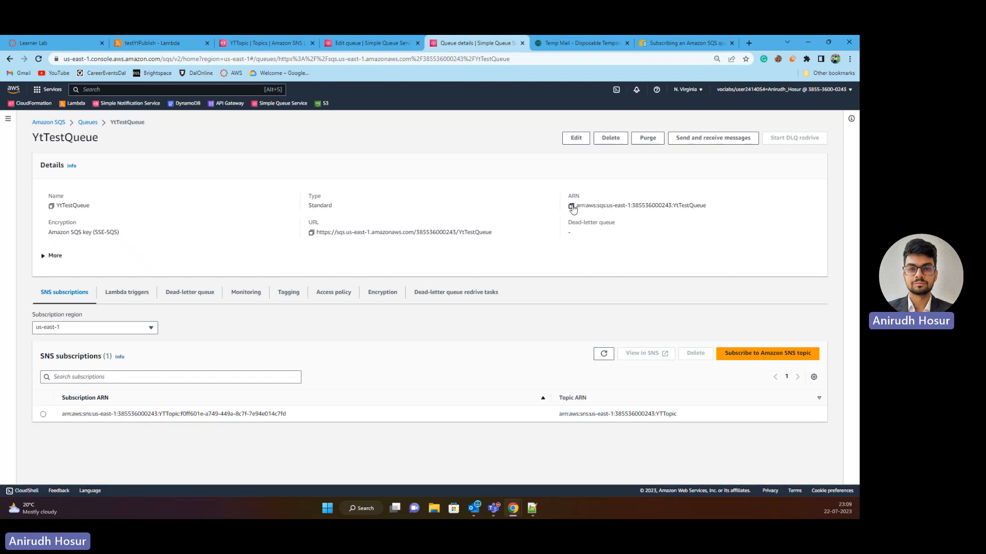
left_click(572, 207)
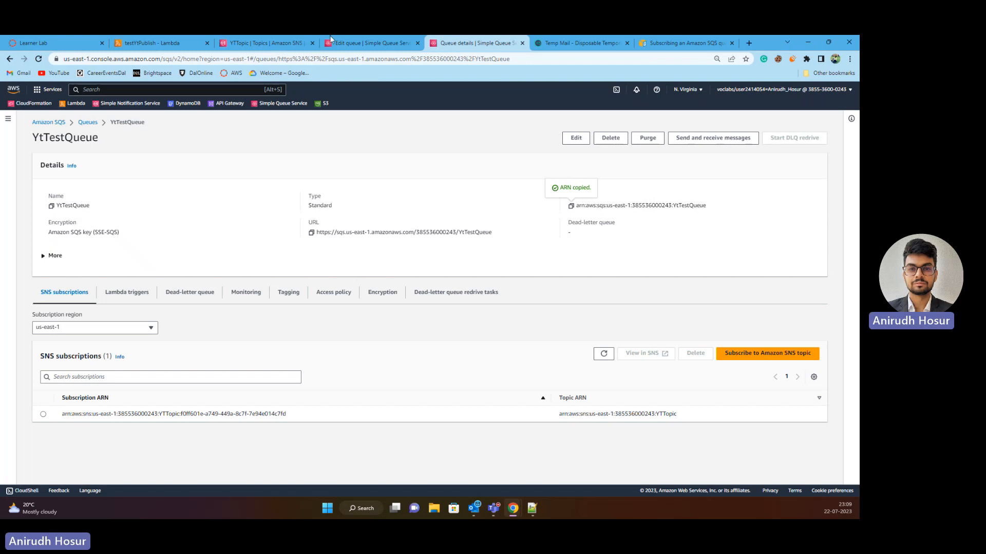
- Set the access policy's Resource to the copied YtTestQueue ARN and save the queue
left_click(373, 43)
scroll(138, 313, "down", 10)
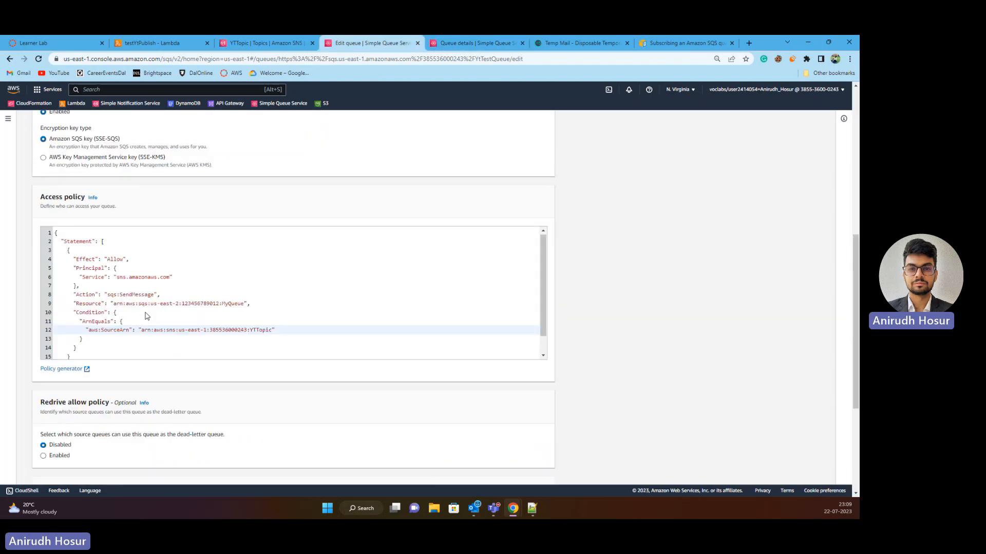
left_click_drag(113, 294, 244, 294)
key("ctrl+v")
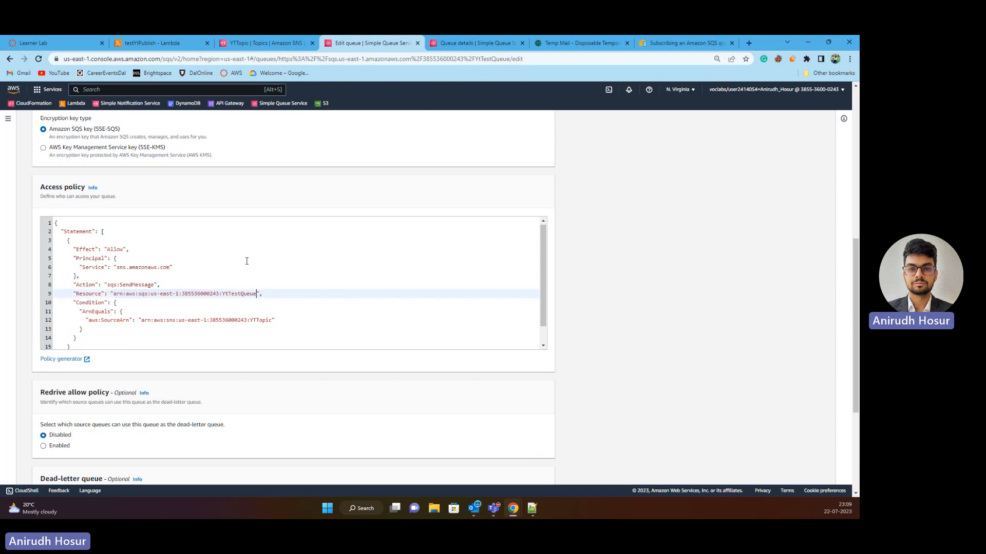
scroll(191, 312, "down", 4)
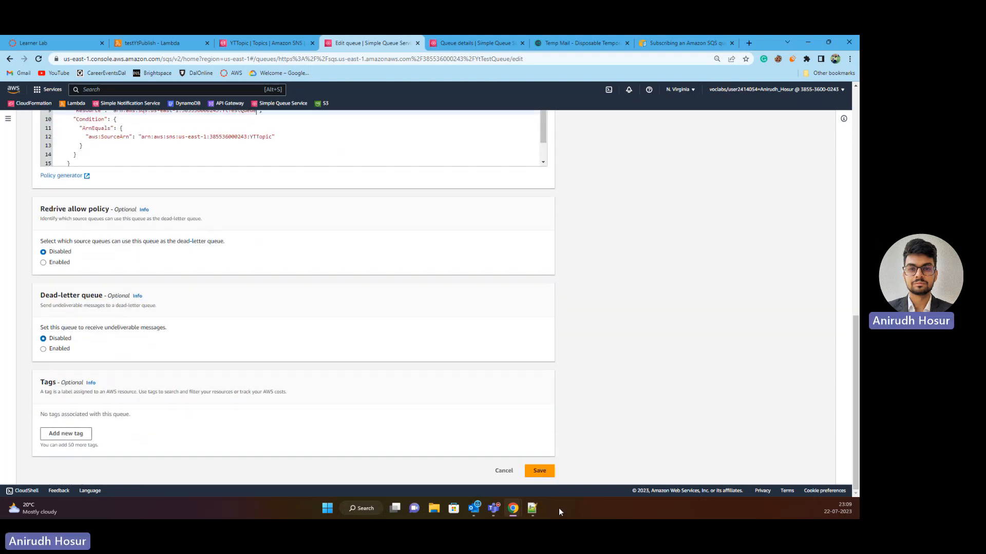
left_click(539, 471)
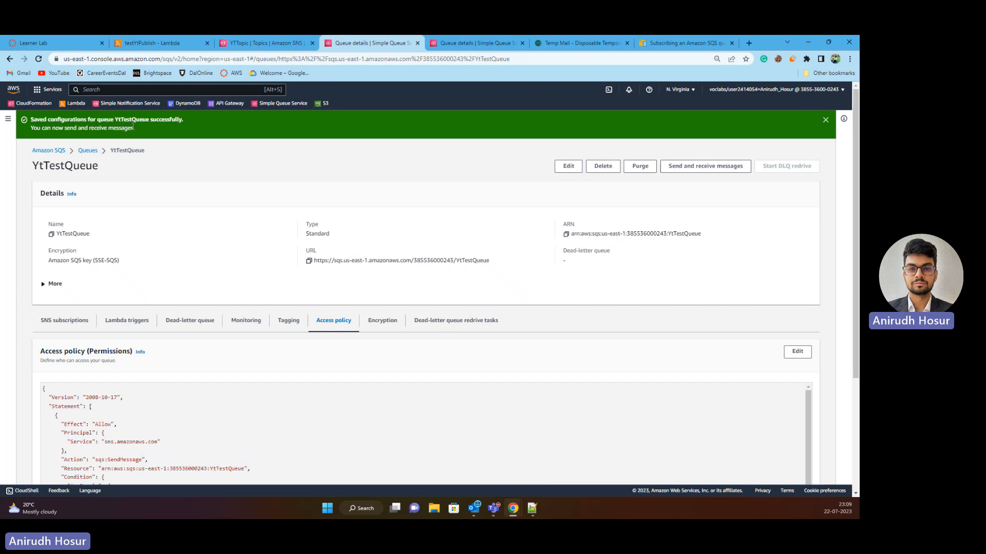
- Reopen YtTestQueue from the queues list and review the email and SQS endpoints subscribed to YTTopic
left_click(88, 152)
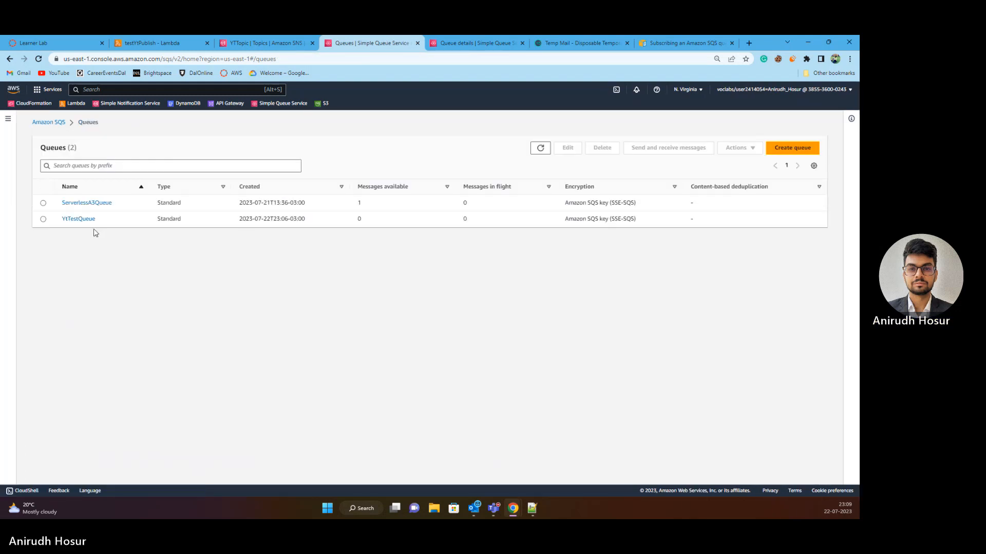
left_click(78, 219)
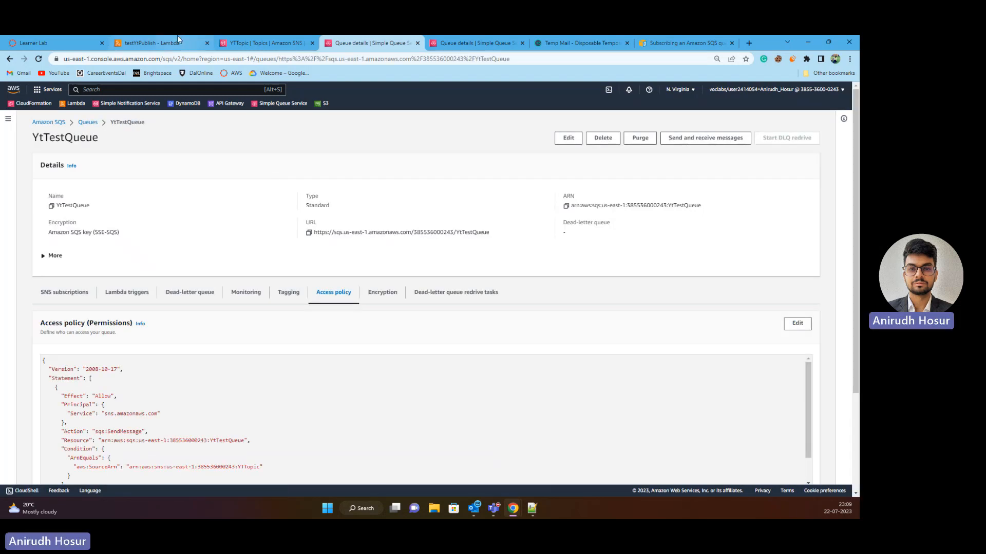
left_click(151, 43)
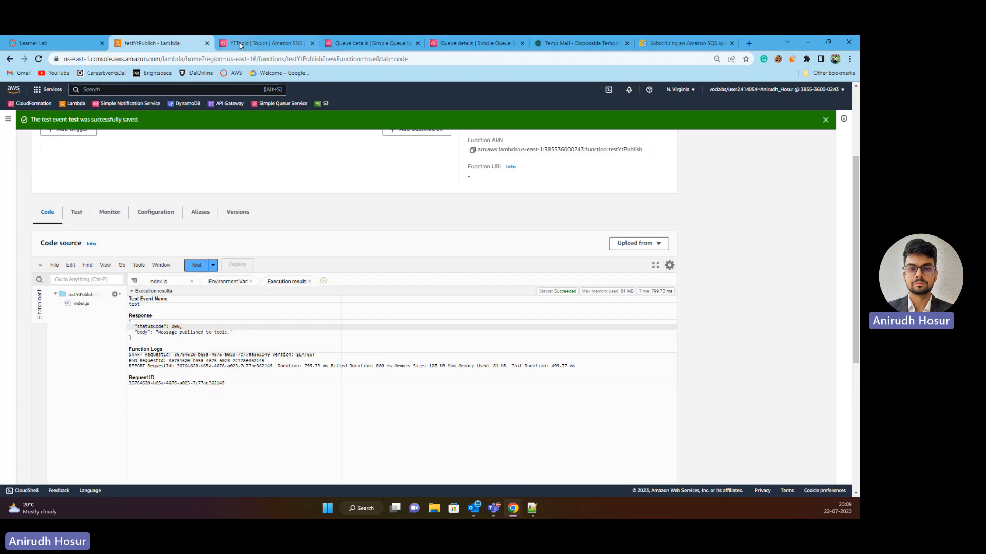
left_click(262, 43)
left_click(216, 188)
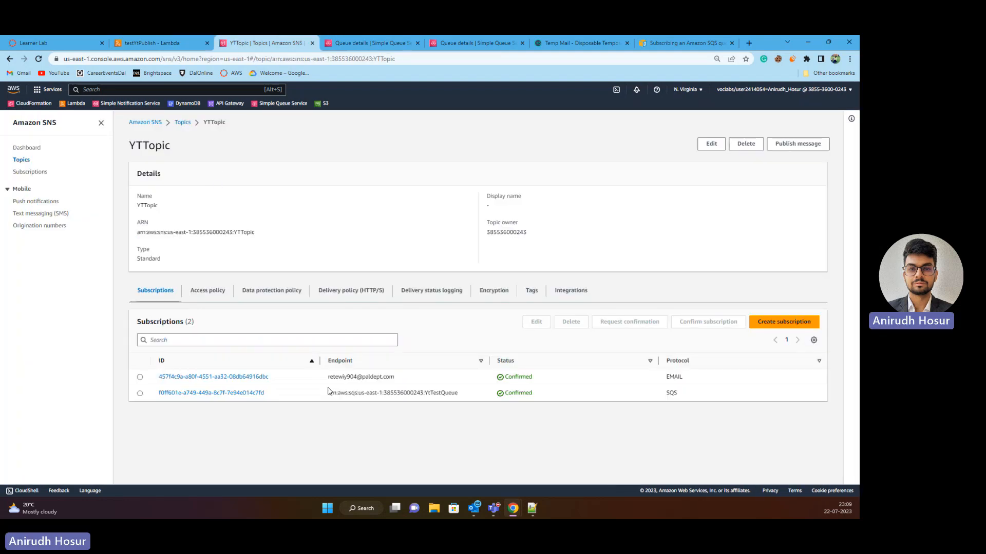
left_click_drag(328, 377, 467, 399)
left_click(464, 425)
- Change the message in the testYtPublish function's saved "test" event to "Thanks for subscribing!!" and save the event
left_click(165, 46)
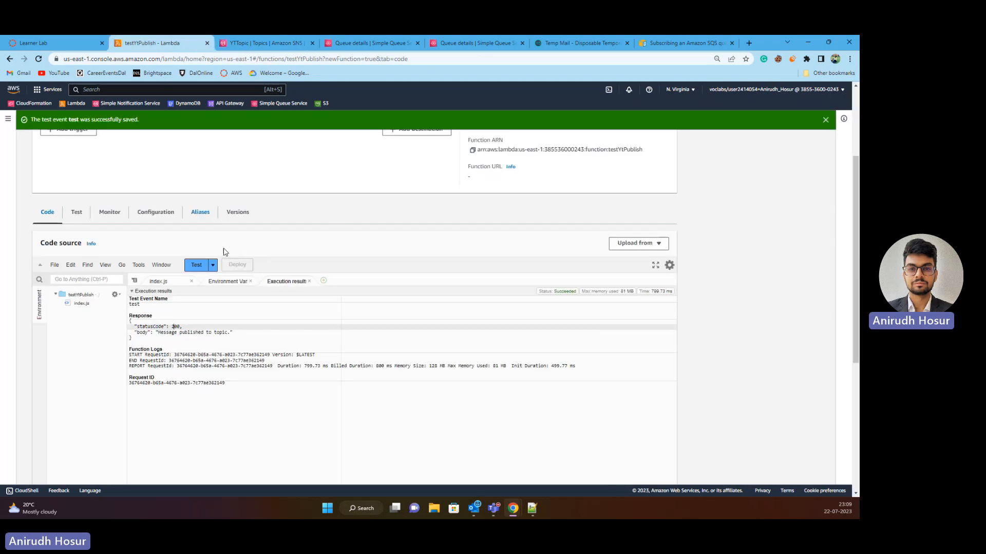
left_click(213, 266)
left_click(249, 275)
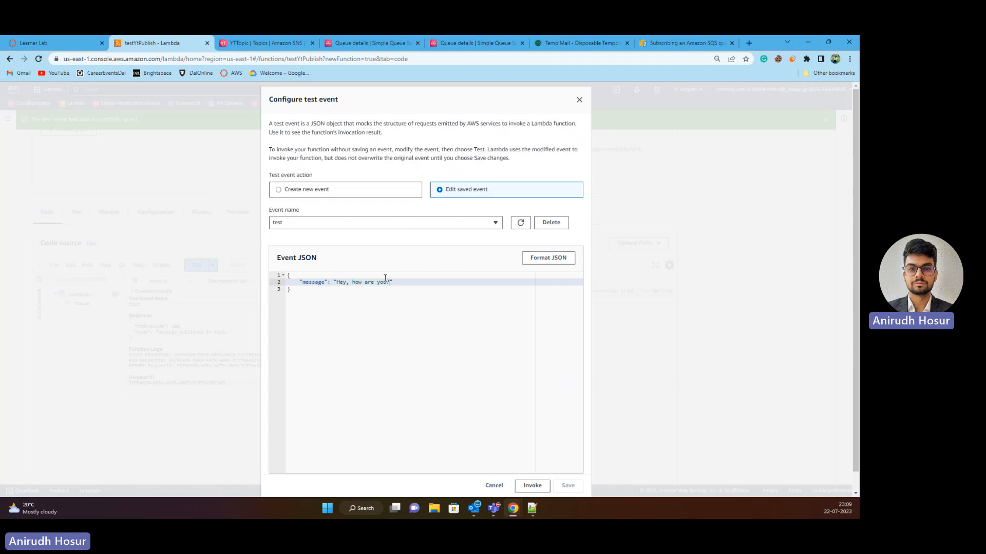
left_click_drag(389, 283, 337, 284)
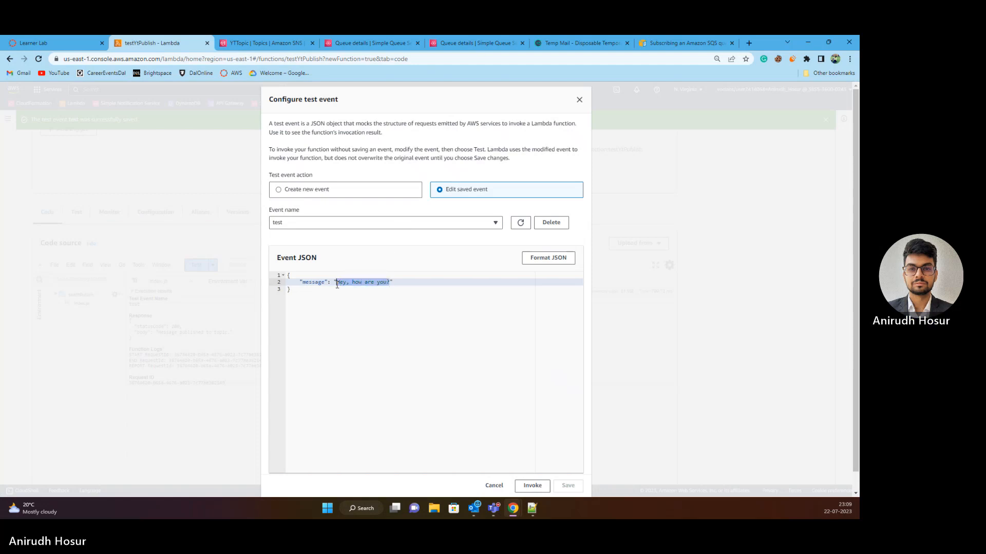
type("Thanks ")
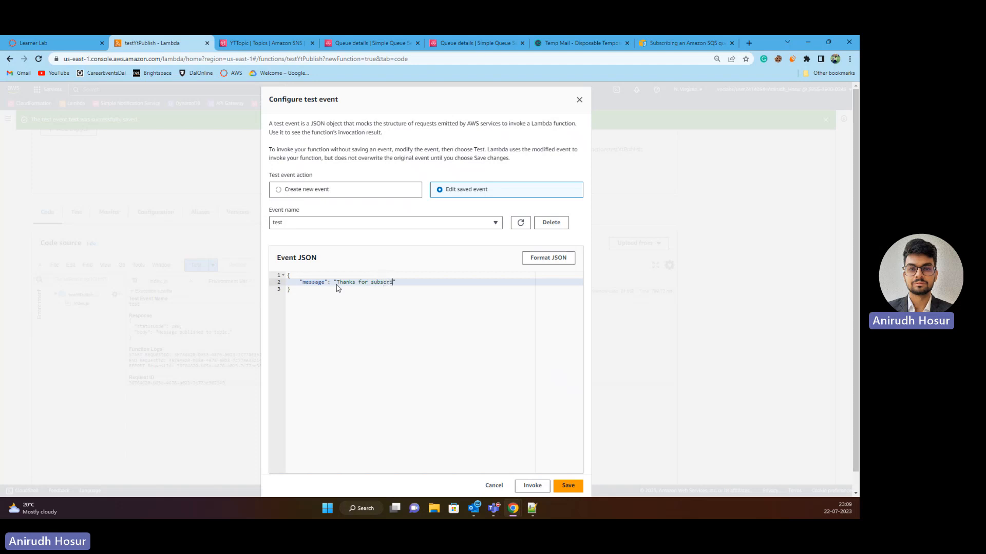
type("for subscribing!")
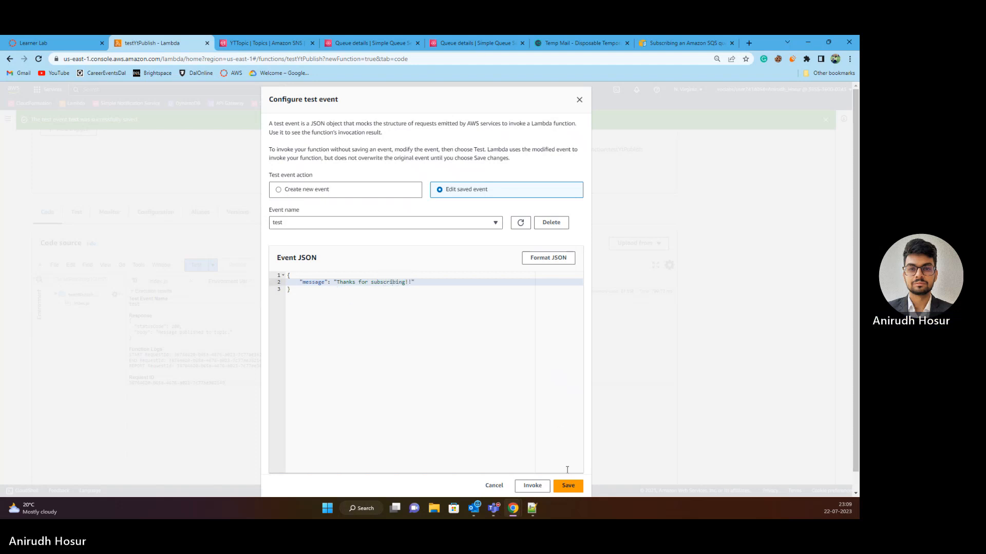
left_click(568, 486)
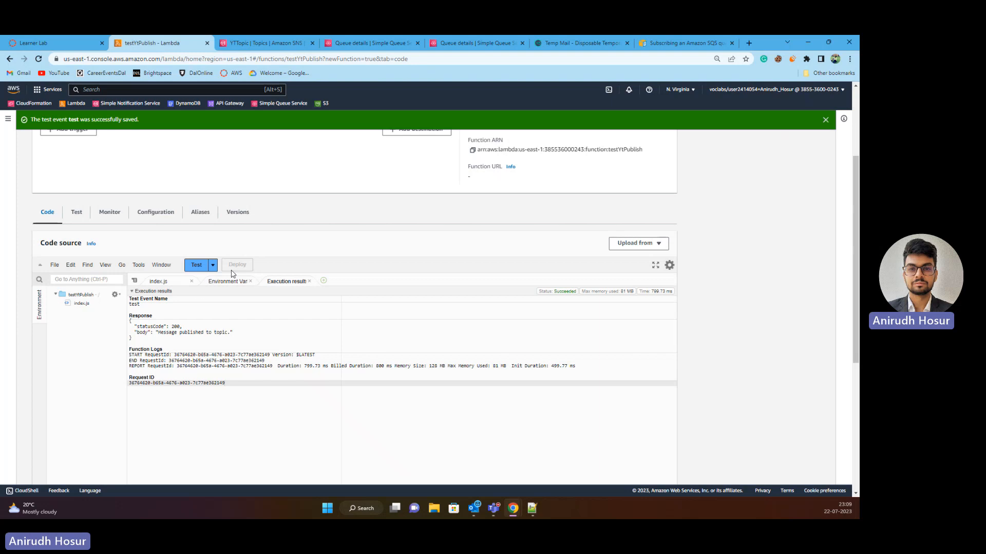
- Run the testYtPublish function with the saved "test" event and read the newest AWS notification email in Temp Mail
left_click(201, 266)
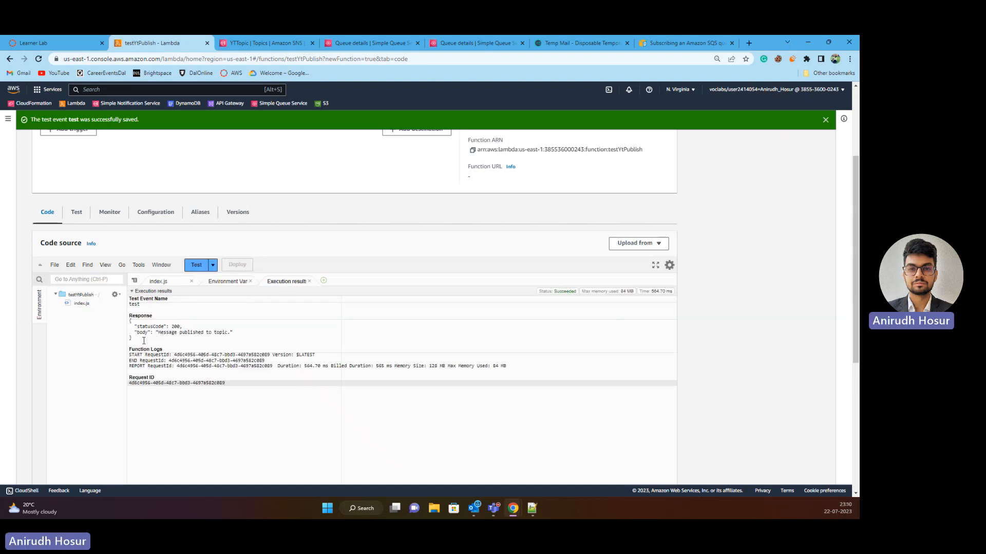
left_click_drag(136, 342, 129, 322)
left_click(238, 41)
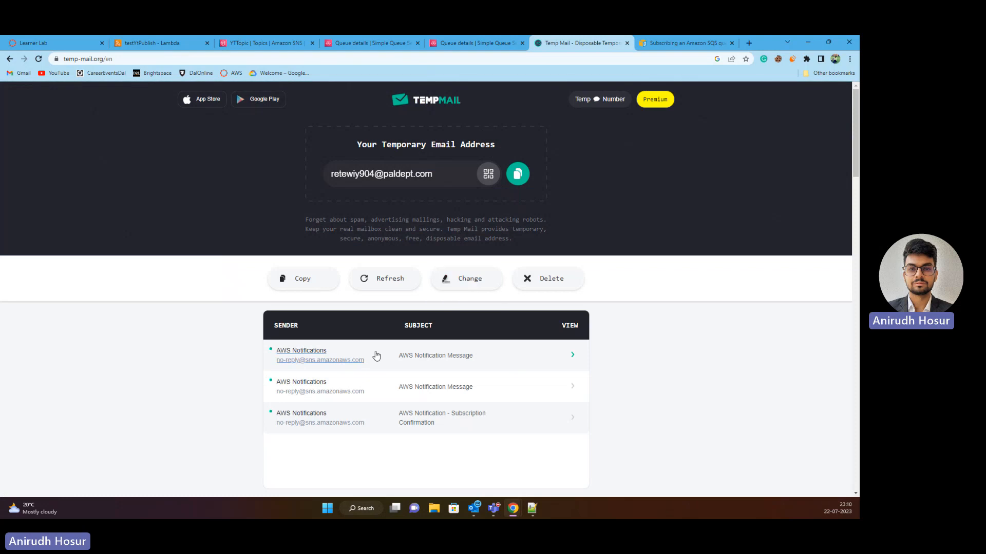
left_click(323, 351)
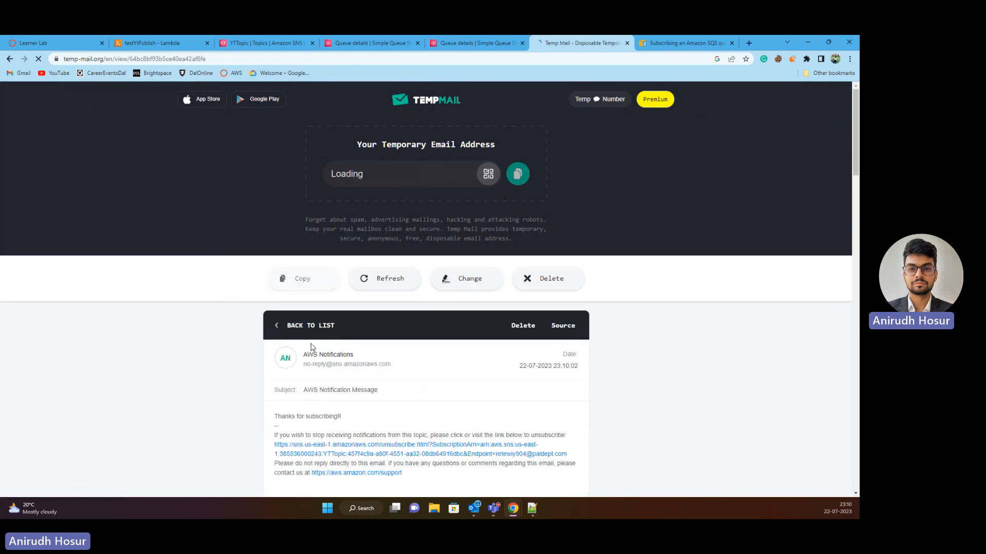
left_click_drag(275, 416, 342, 417)
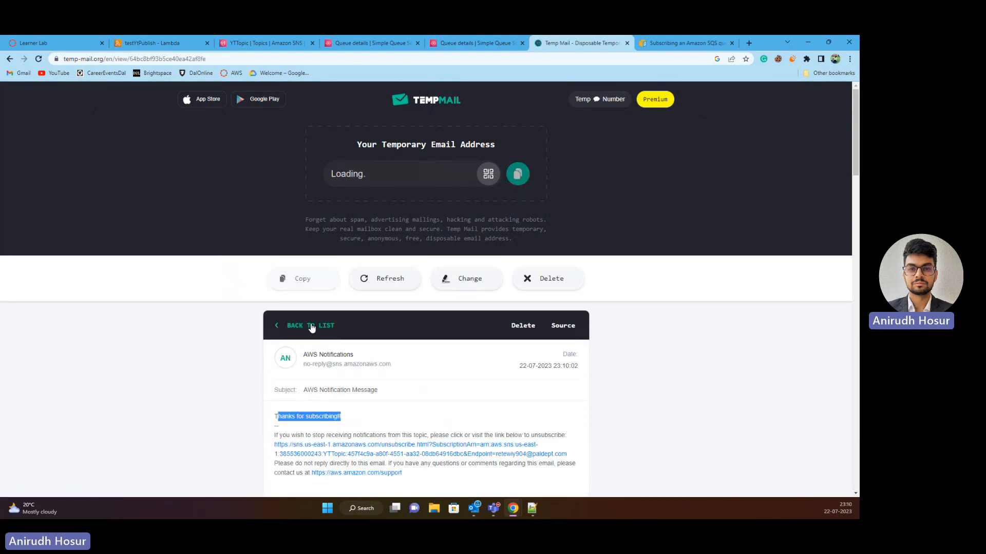
left_click(310, 327)
- Close the duplicate queue details browser tab, keeping one tab with YtTestQueue's details
left_click(382, 50)
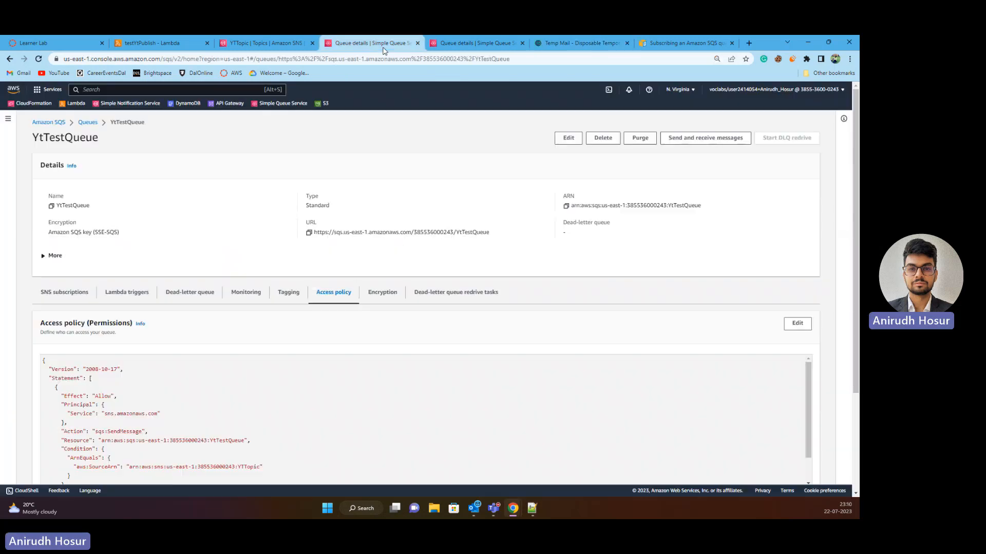
left_click(454, 49)
middle_click(438, 49)
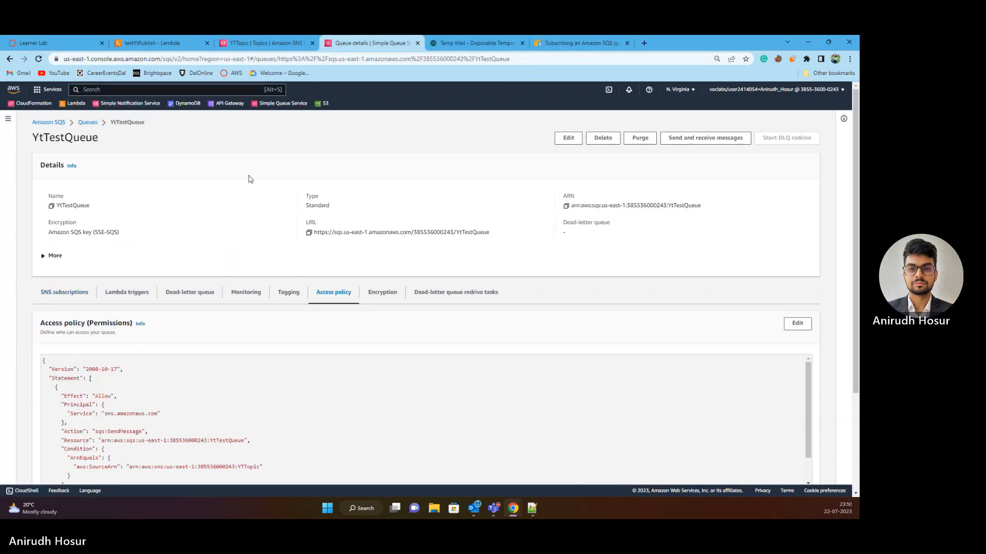
- Reopen YtTestQueue from the queues list and examine the ARN of its SNS subscription to YTTopic
left_click(86, 123)
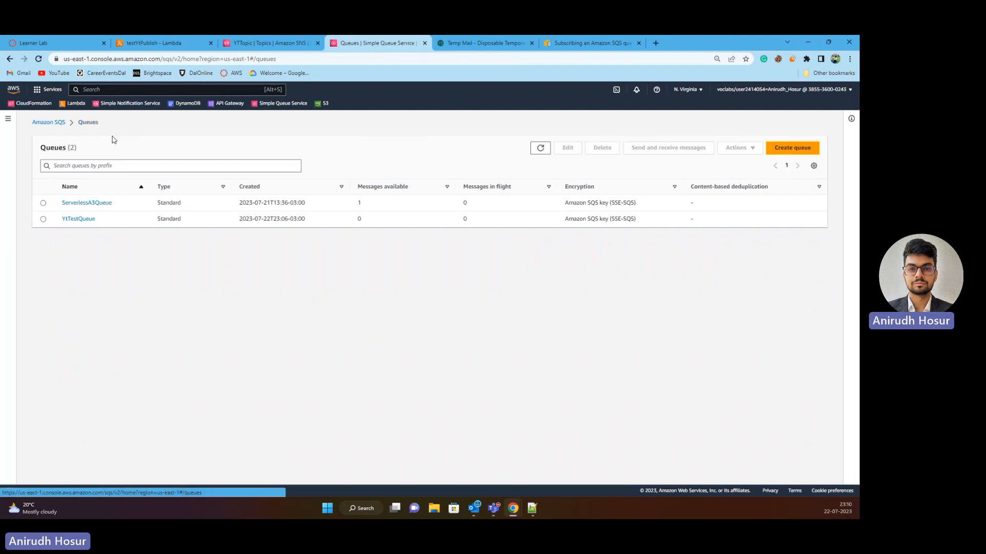
left_click(85, 220)
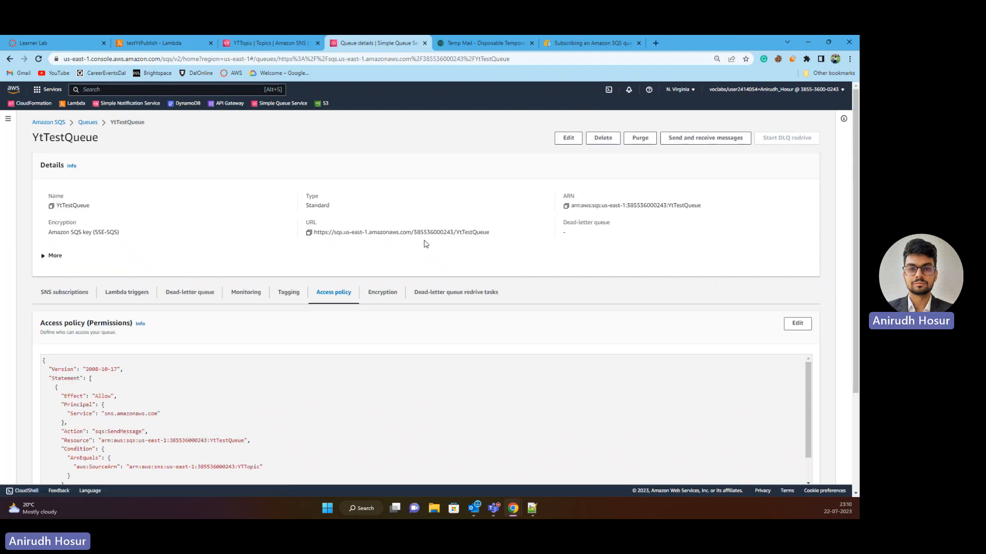
scroll(84, 220, "down", 2)
left_click(88, 203)
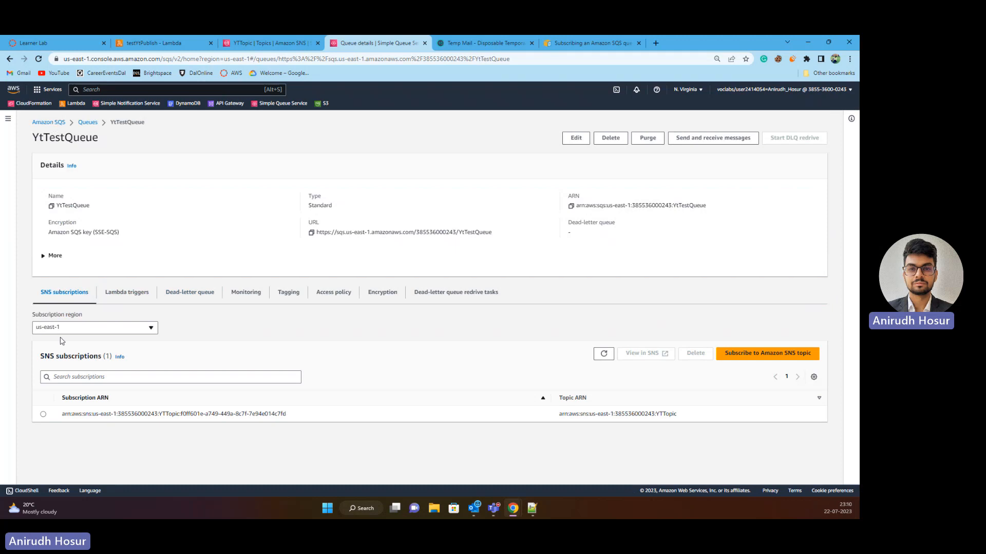
left_click_drag(296, 416, 62, 418)
left_click(352, 422)
- Switch to Notepad++ to review the "Poll messages from SQS" item, and return to YtTestQueue's details
left_click(532, 509)
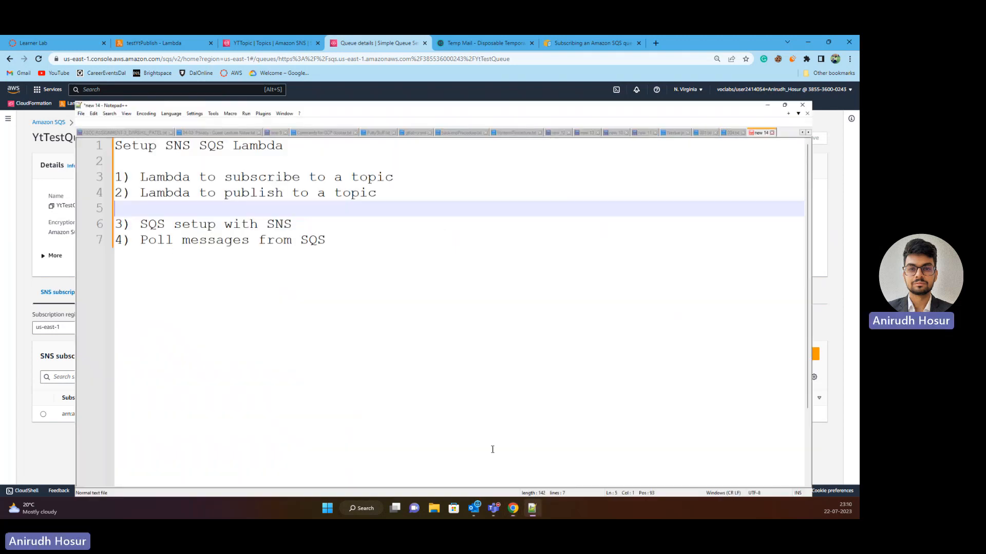
left_click(307, 197)
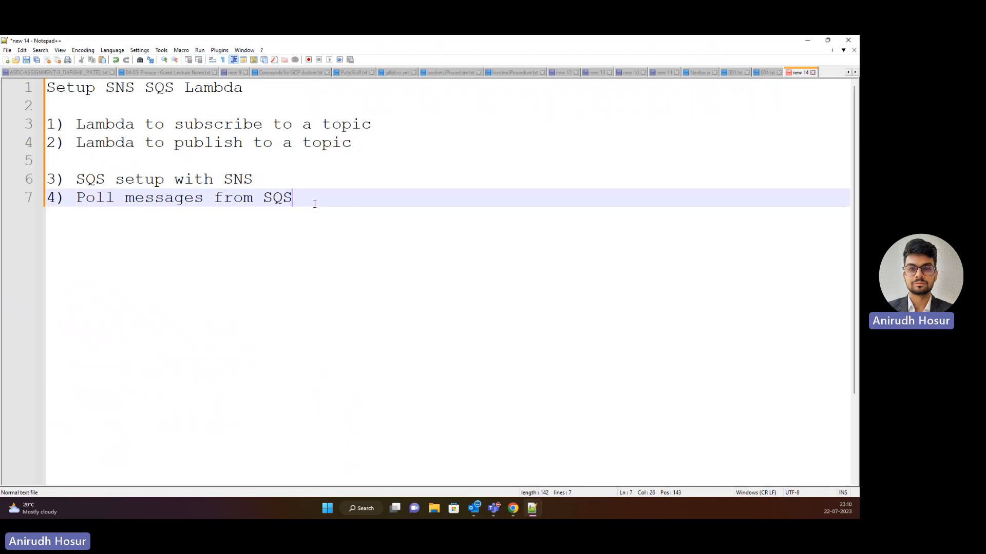
left_click_drag(315, 205, 41, 208)
left_click(298, 207)
left_click(806, 42)
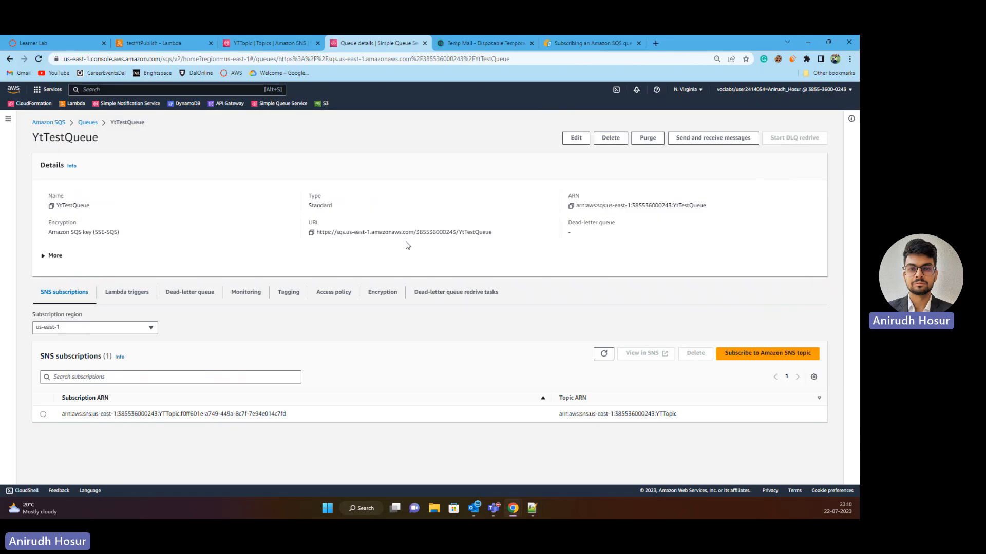
- Open the send and receive messages page for YtTestQueue and poll the queue for messages
left_click(702, 145)
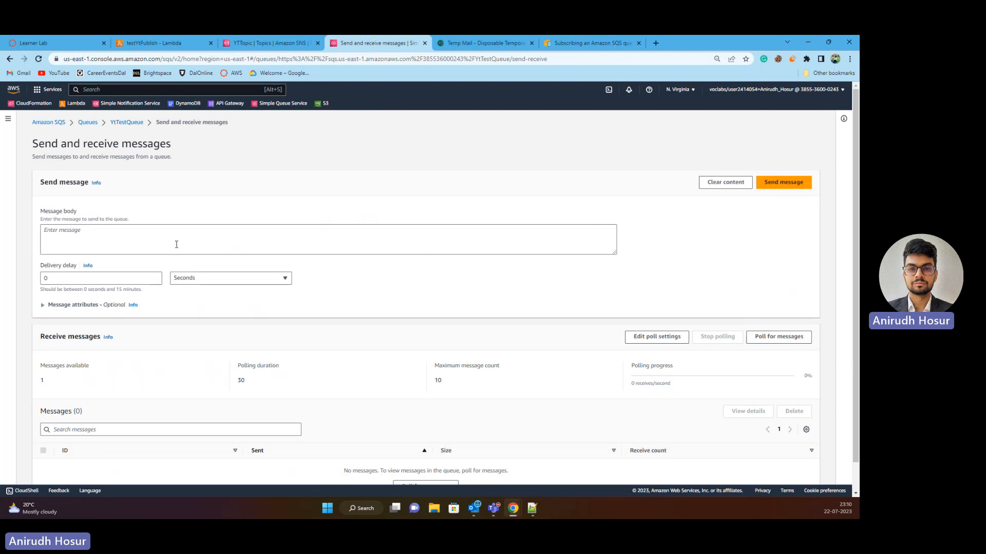
scroll(200, 253, "down", 2)
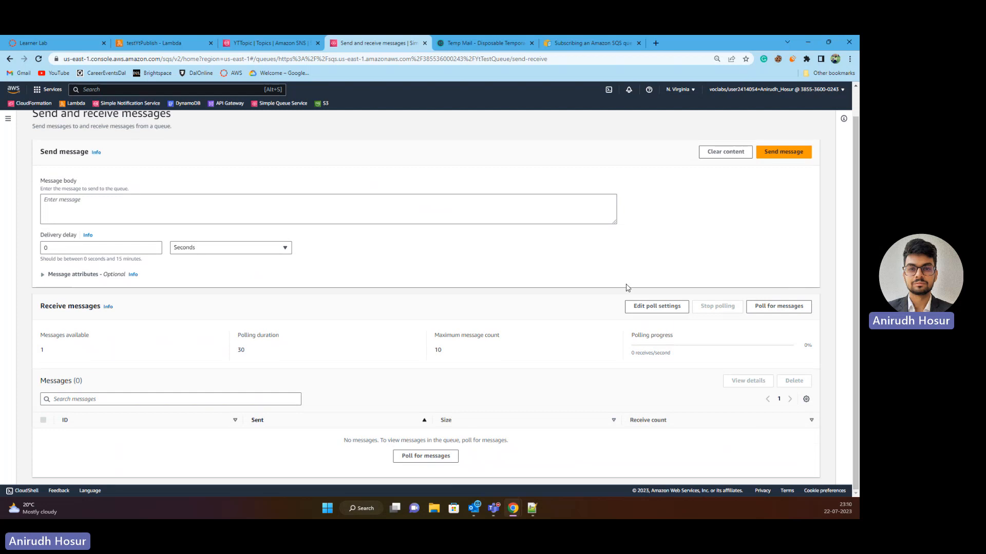
left_click(789, 314)
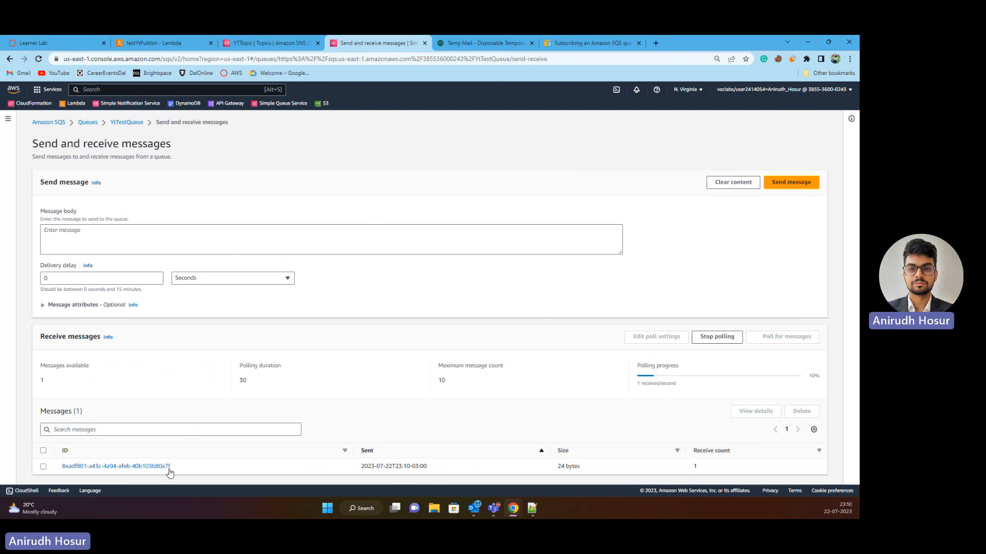
- Check the received message's sent time, inspect its body, and close the message details
left_click_drag(361, 467, 440, 472)
left_click(440, 472)
left_click(146, 467)
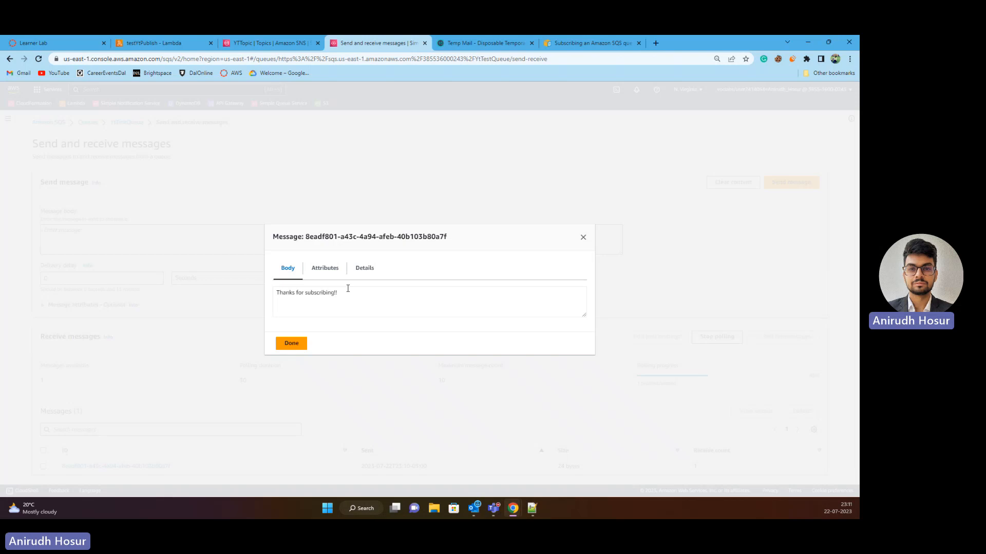
left_click_drag(350, 296, 273, 299)
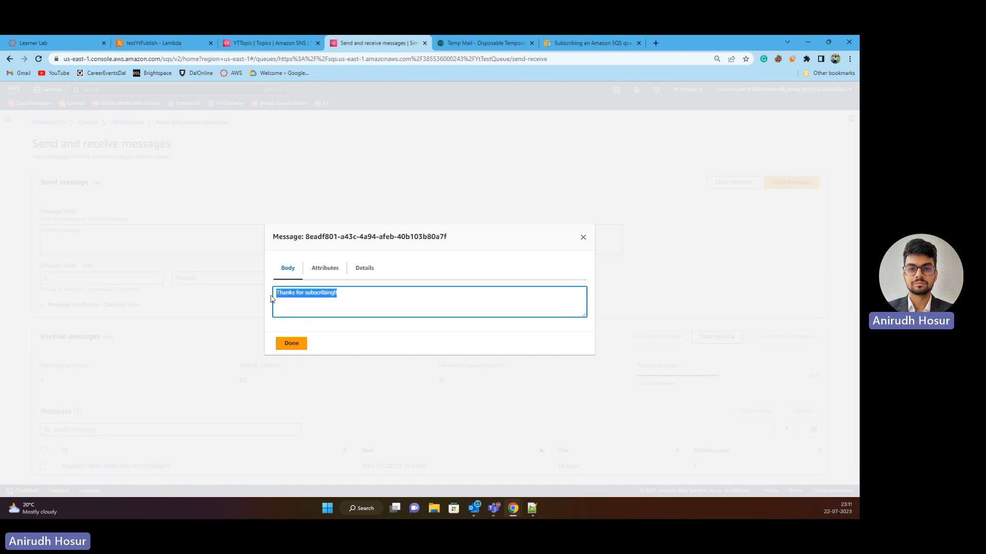
left_click(350, 294)
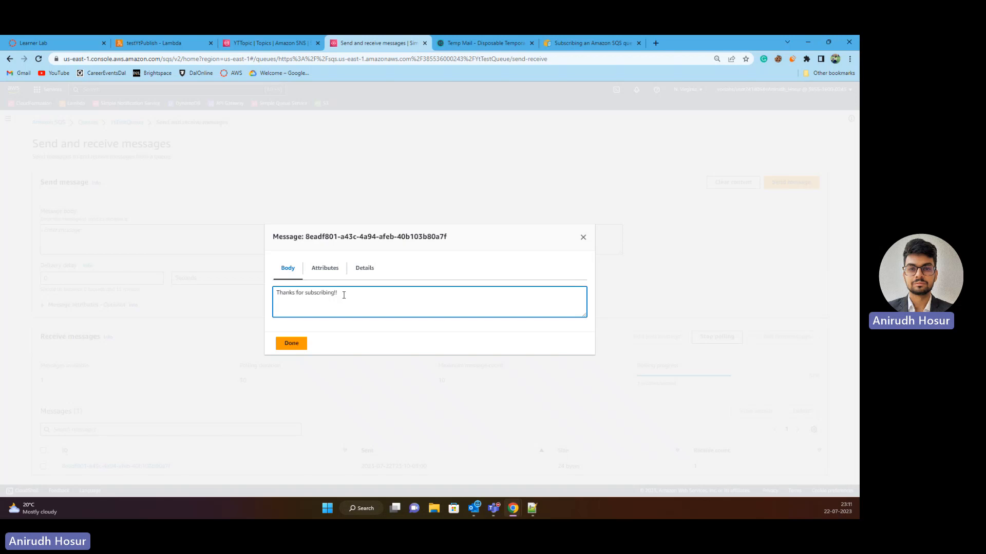
left_click_drag(337, 296, 260, 301)
left_click(319, 294)
left_click(319, 278)
left_click(289, 245)
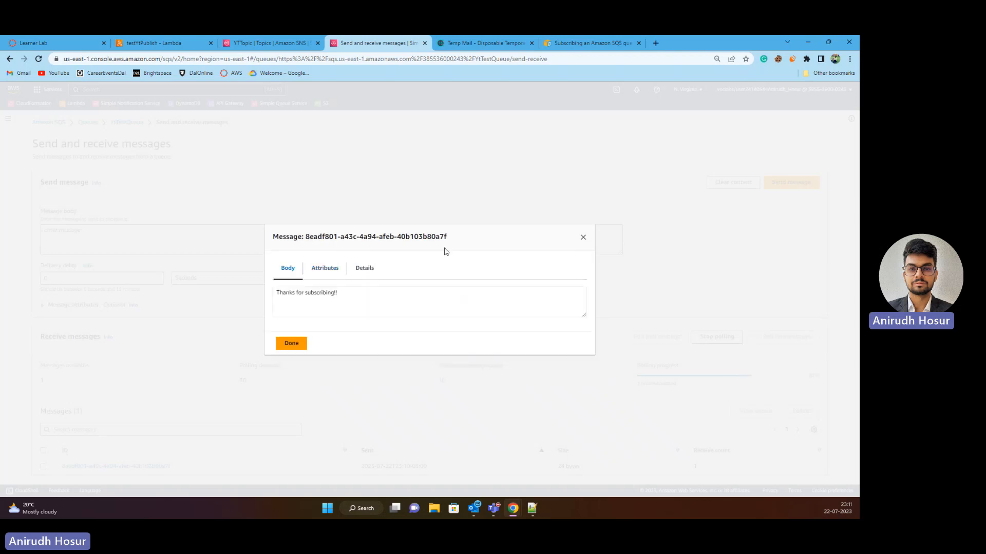
left_click(585, 236)
- Switch to Notepad++ and review the SNS, SQS and Lambda items in the notes' title line
left_click(532, 508)
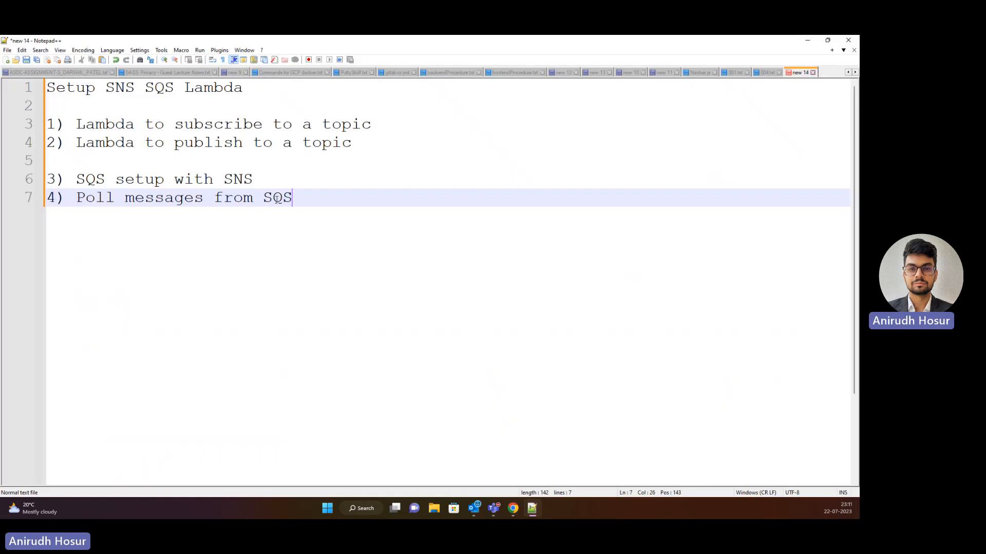
left_click(114, 87)
left_click(174, 87)
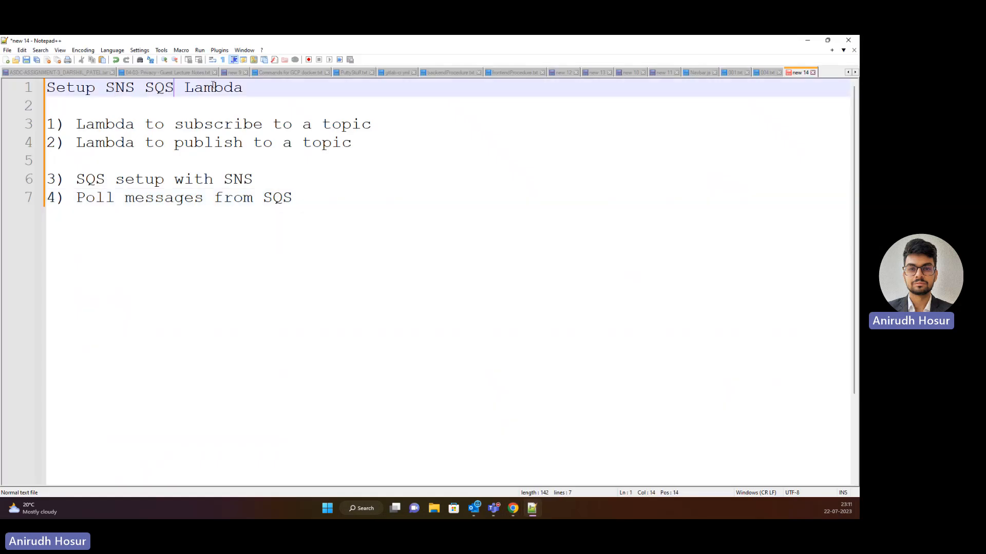
left_click(213, 88)
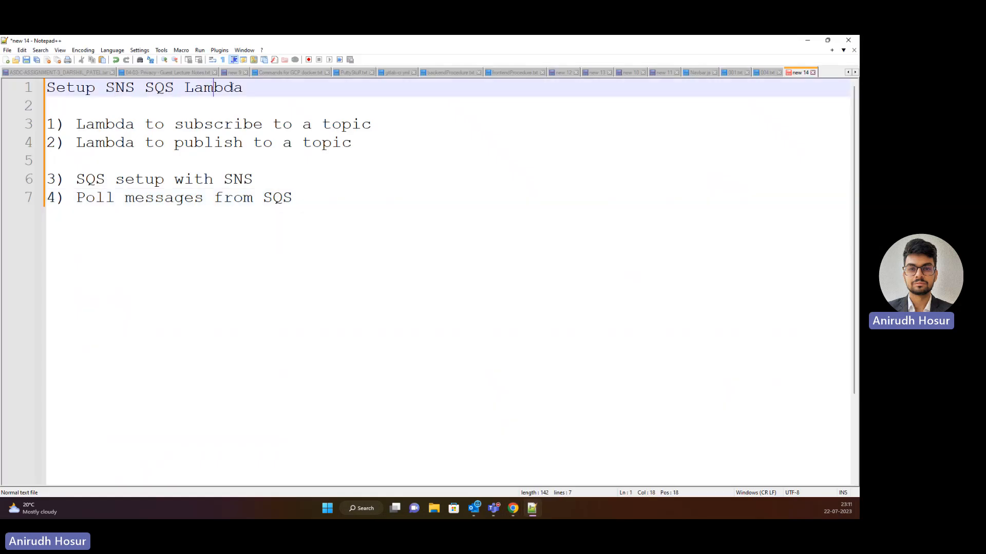
double_click(188, 88)
double_click(114, 89)
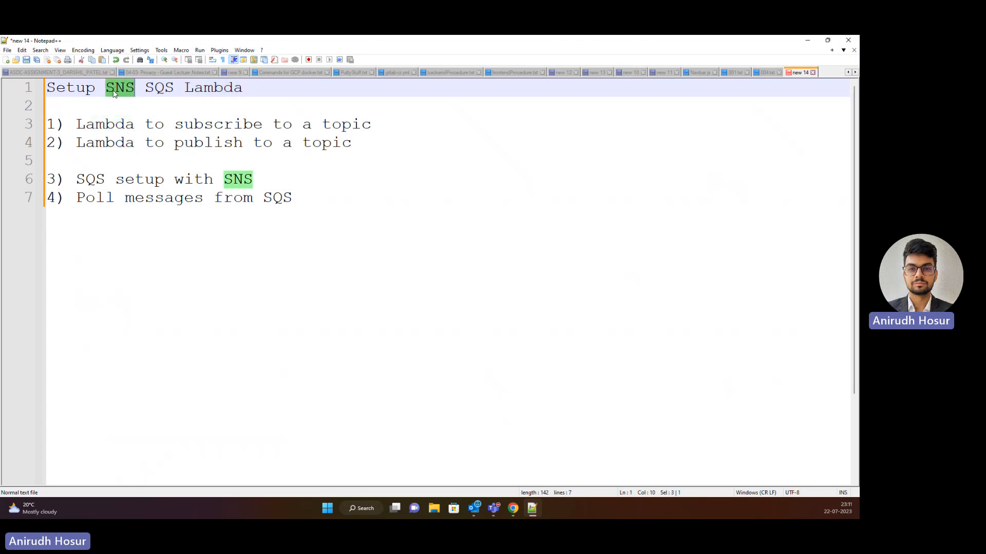
double_click(160, 89)
- Add the heading "// Notifications" below the numbered list, separated from it by two blank lines
key("ctrl+End")
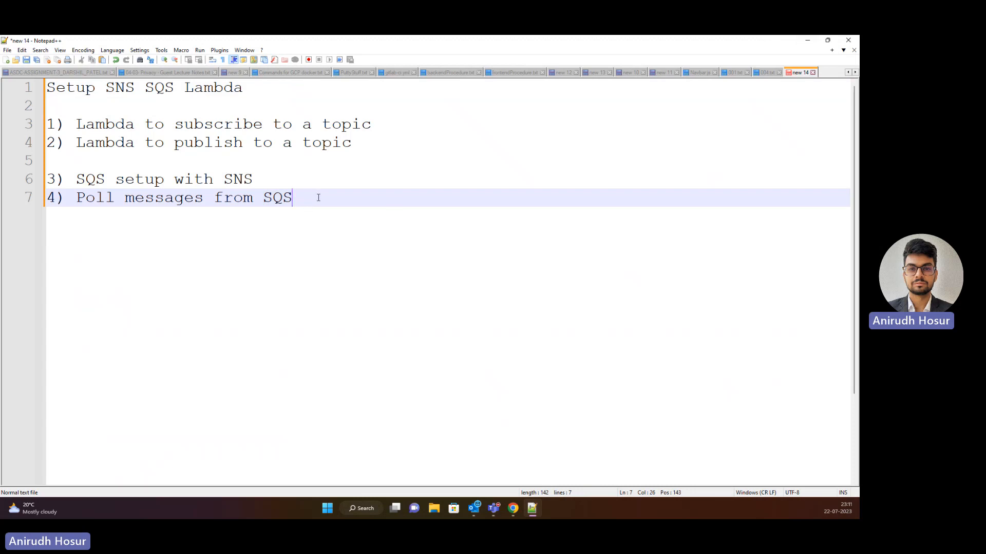
key("Return")
key("Return")
key("Return")
type("// ")
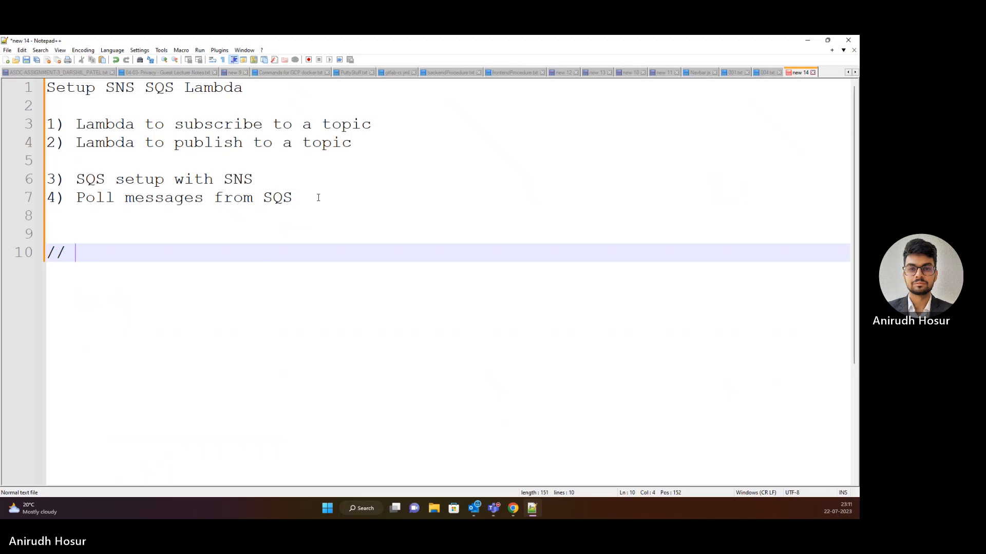
type("1)")
key("BackSpace")
key("BackSpace")
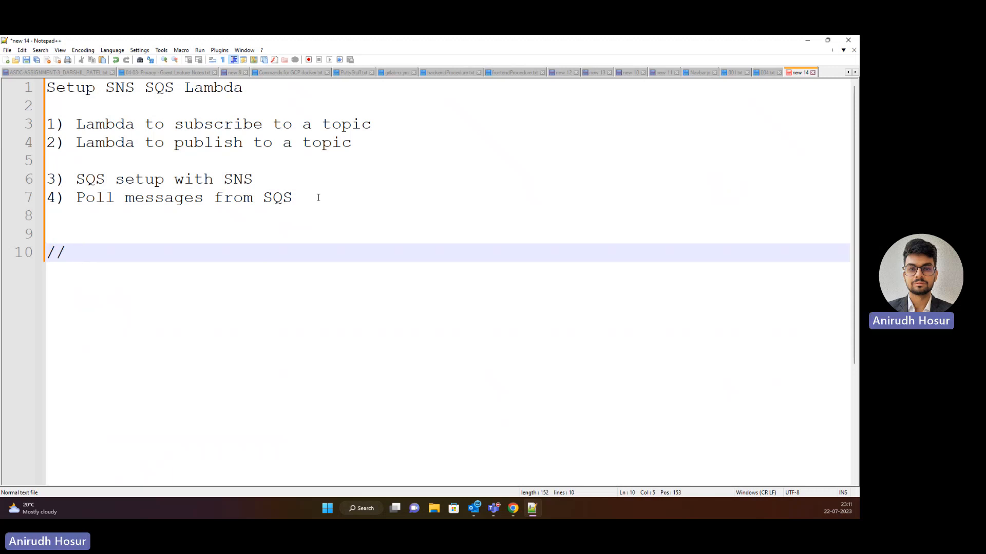
type("Not")
key("BackSpace")
key("BackSpace")
key("BackSpace")
type("Notifications")
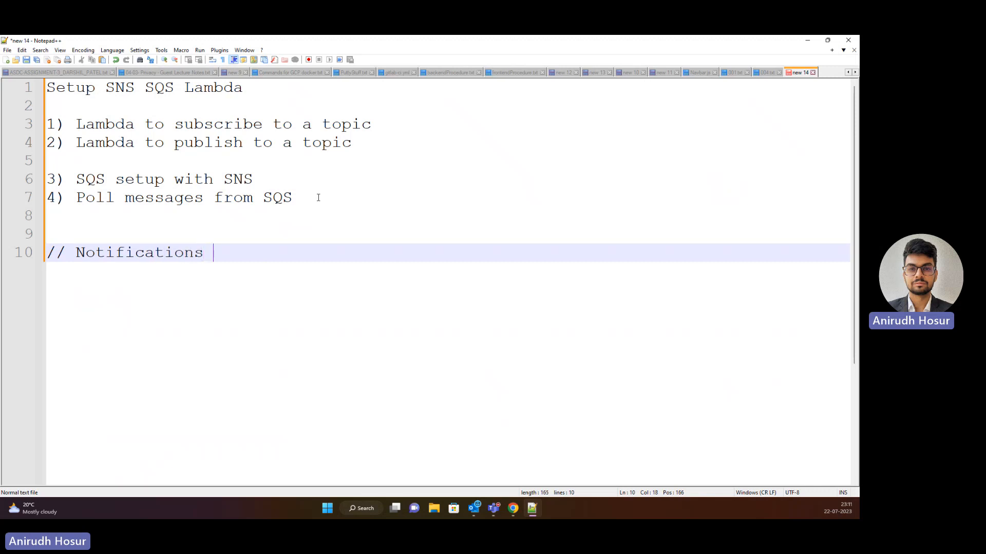
key("Return")
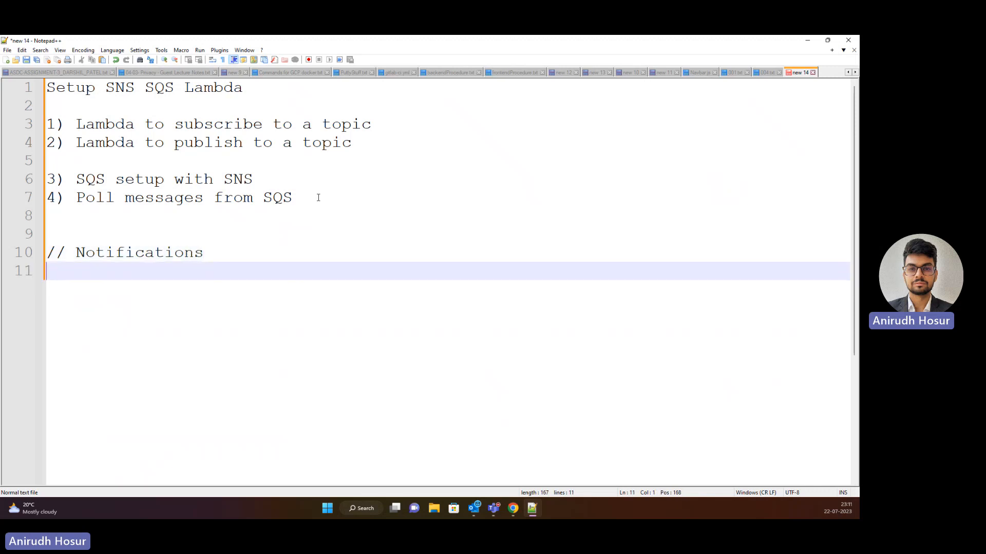
type("UI -> User's email")
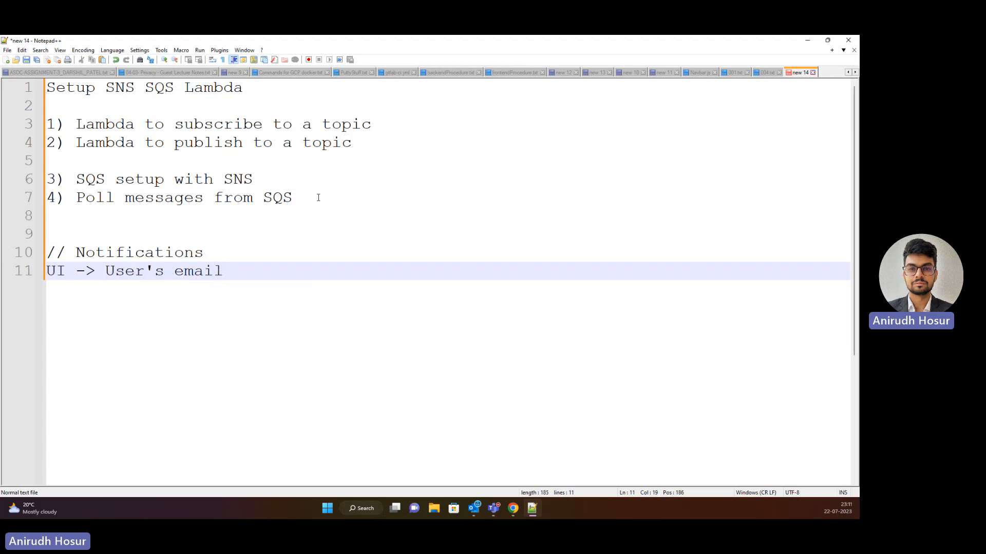
type(" -> Ask to subscribe to")
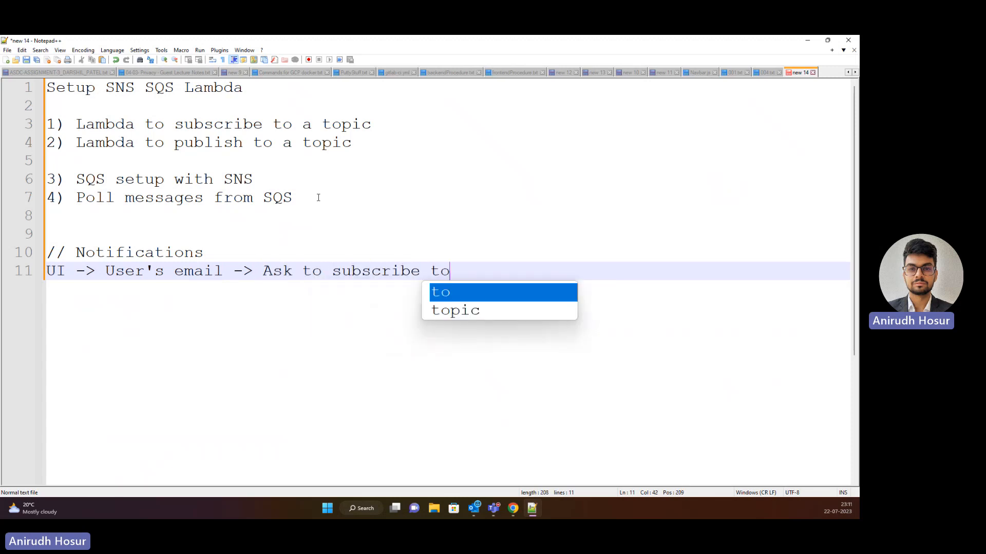
type(" a topic")
key("Return")
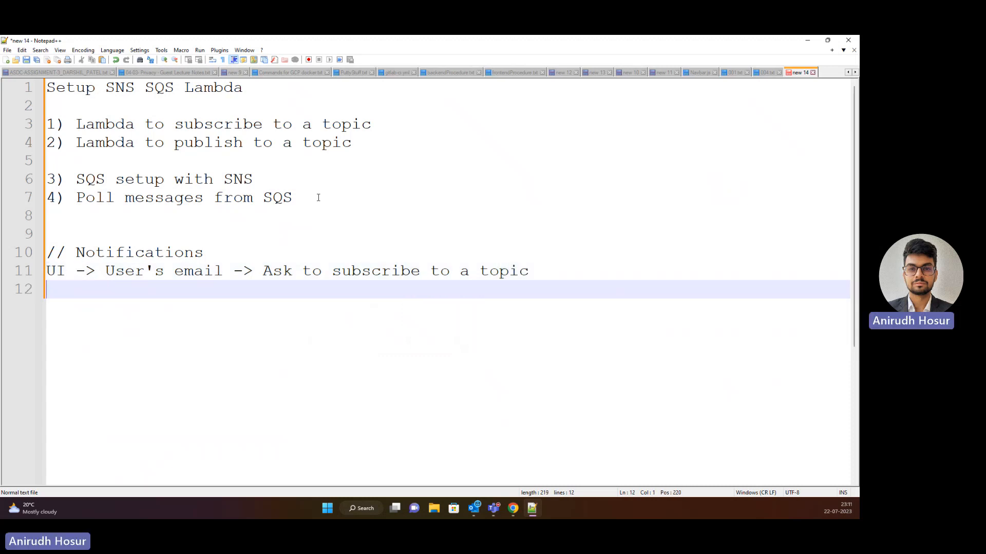
- Start a second line of the notification flow with "-> publish message to the topic ->"
type("-> Send")
key("ctrl+BackSpace")
type("pub")
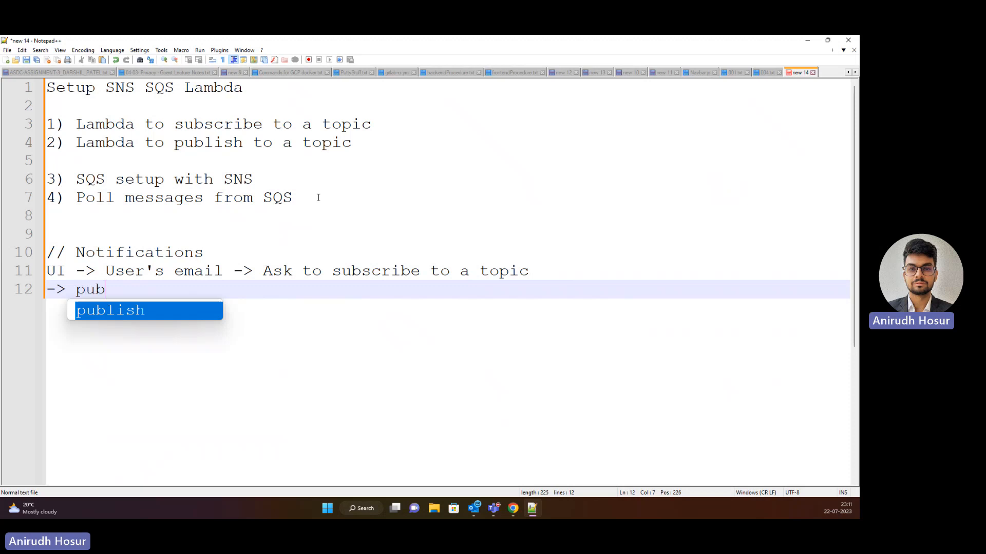
type("lish message to t")
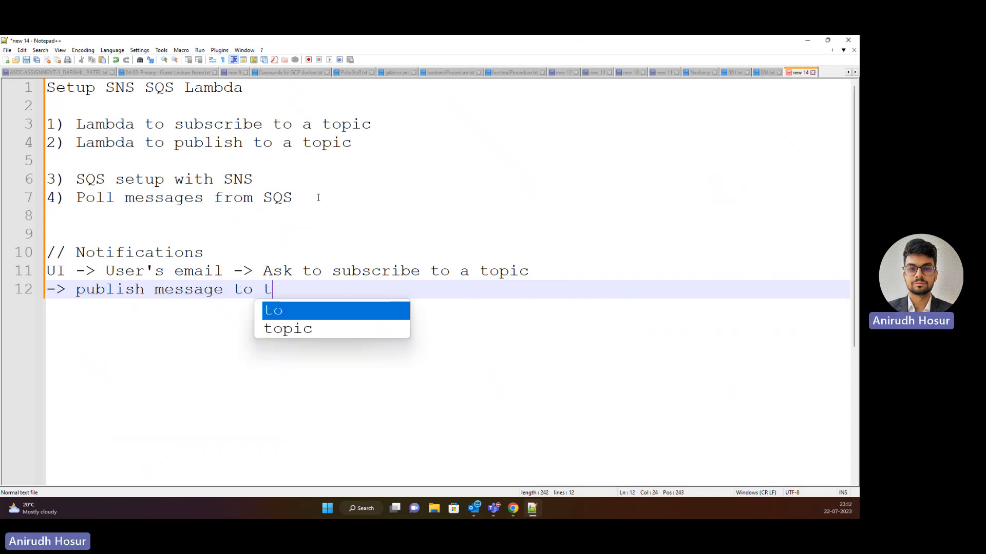
type("he topic ->")
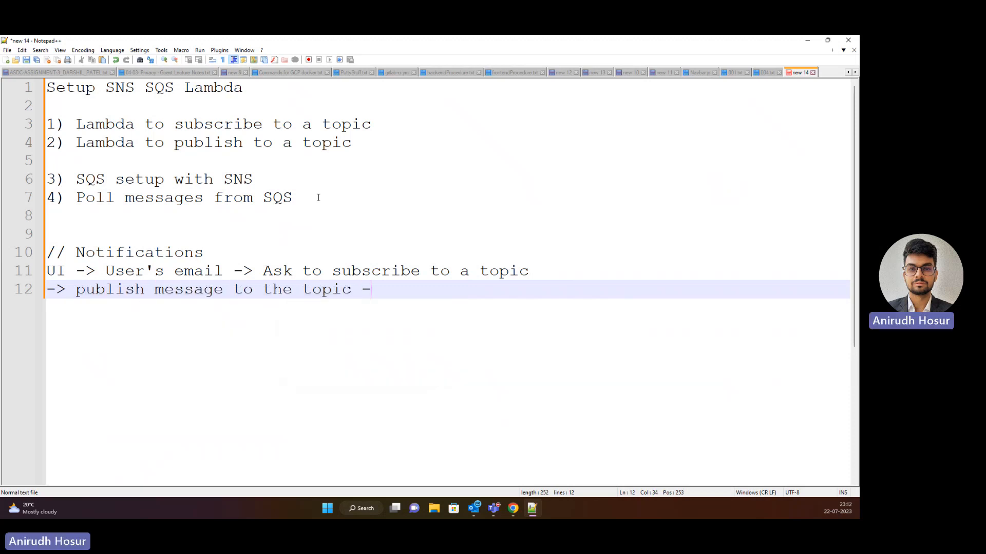
- Switch to Chrome and examine the email subscription's endpoint on the YTTopic page in Amazon SNS
left_click(512, 509)
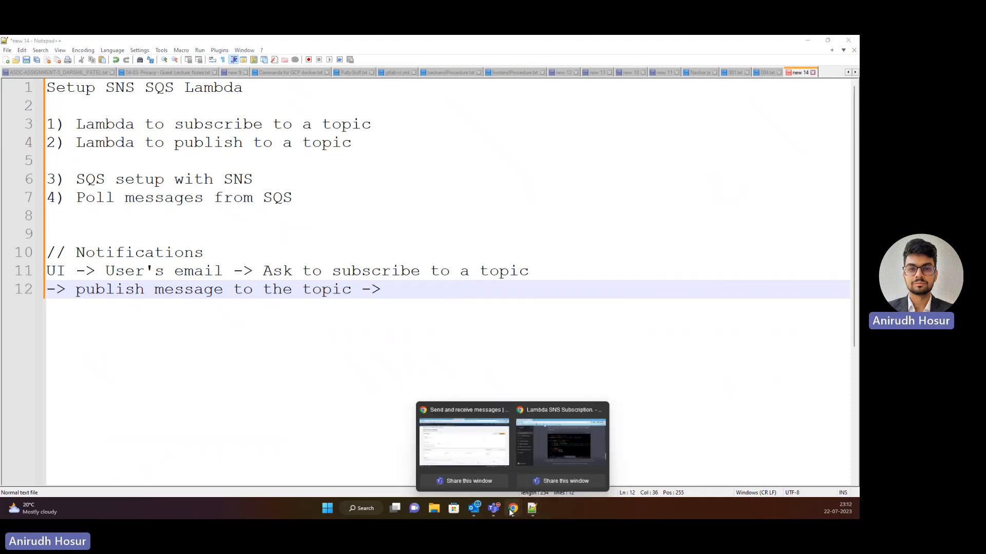
left_click(486, 455)
key("ctrl+shift+Tab")
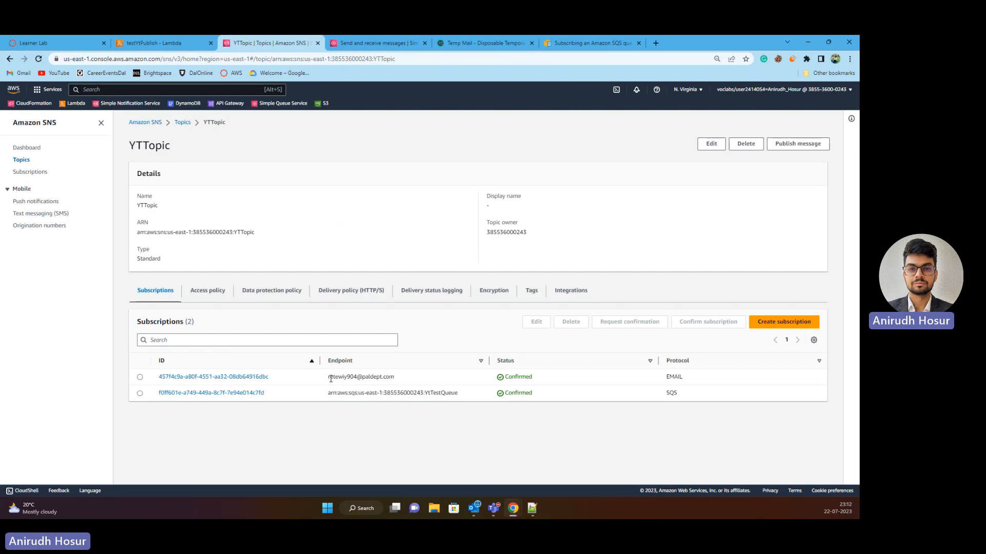
left_click_drag(326, 378, 408, 377)
- Return to Notepad++ and complete the publish line of the notification flow with "Send email"
left_click(532, 508)
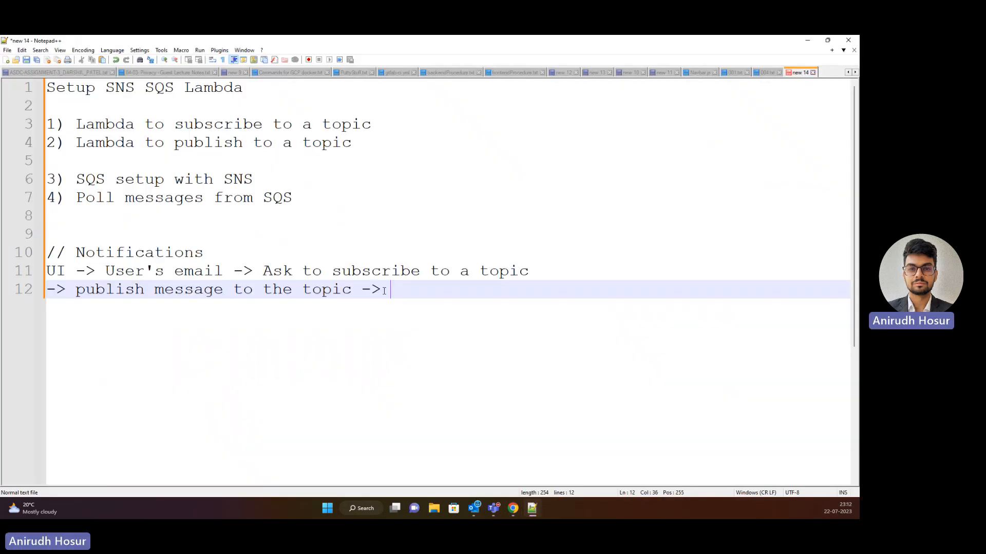
type("Send email")
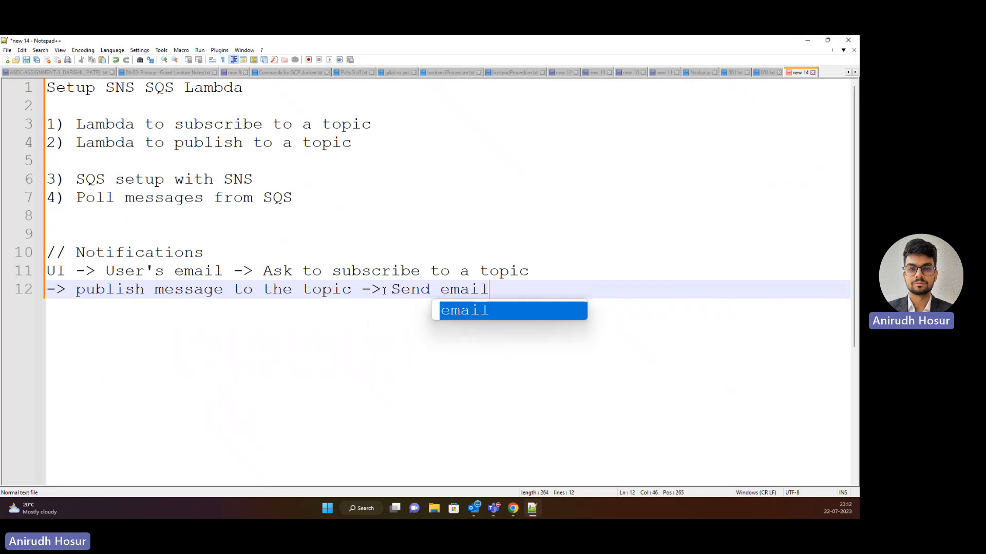
left_click(510, 289)
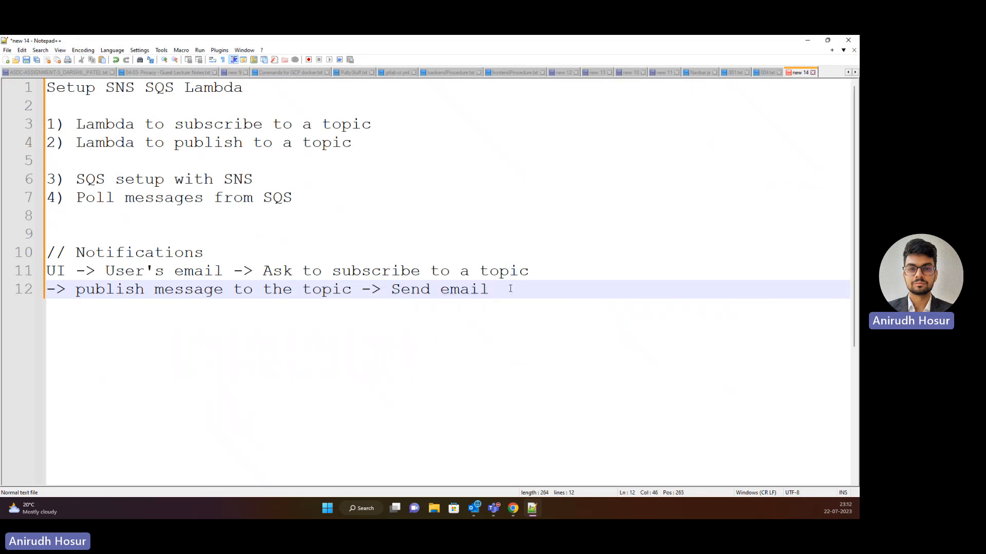
- Add the line "SQS? : Decouple" below the notification flow, separated from it by one blank line
key("Return")
key("Return")
type("SQS?")
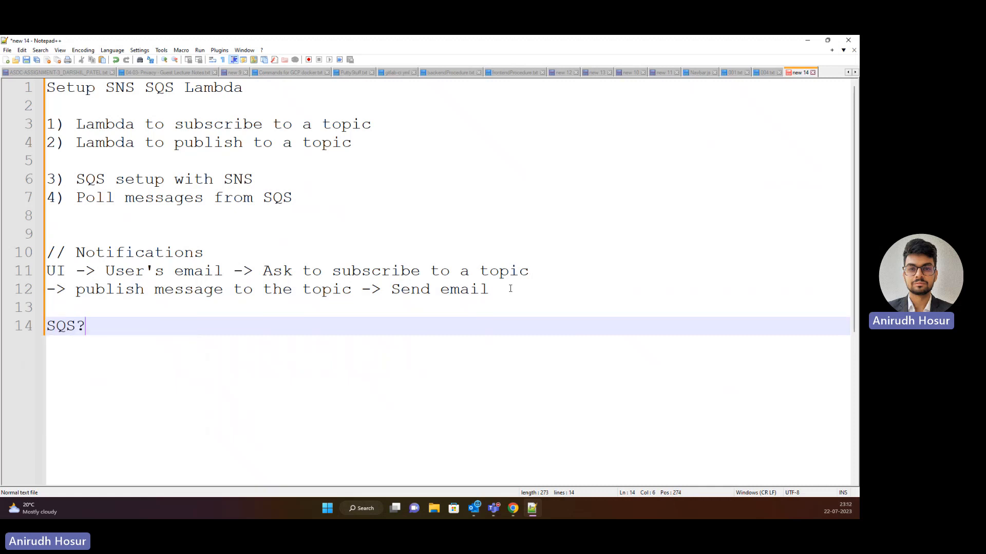
key("Return")
key("Left")
type(": Decouple")
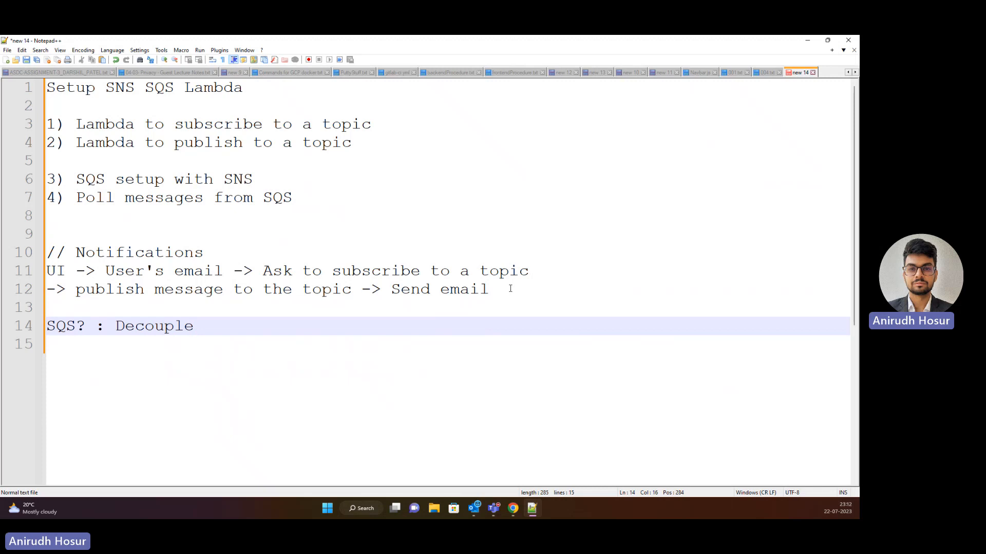
- Write the line "SNS - SQS - Lambda - DynamoDb" directly below the SQS decoupling note
key("Down")
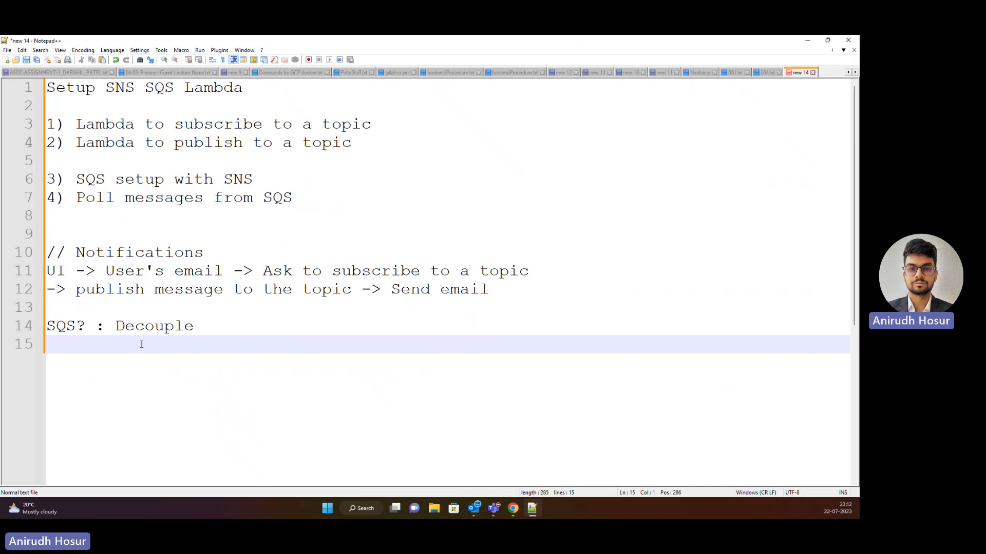
type("SNS")
key("ctrl+z")
type("SNS - SQS - ")
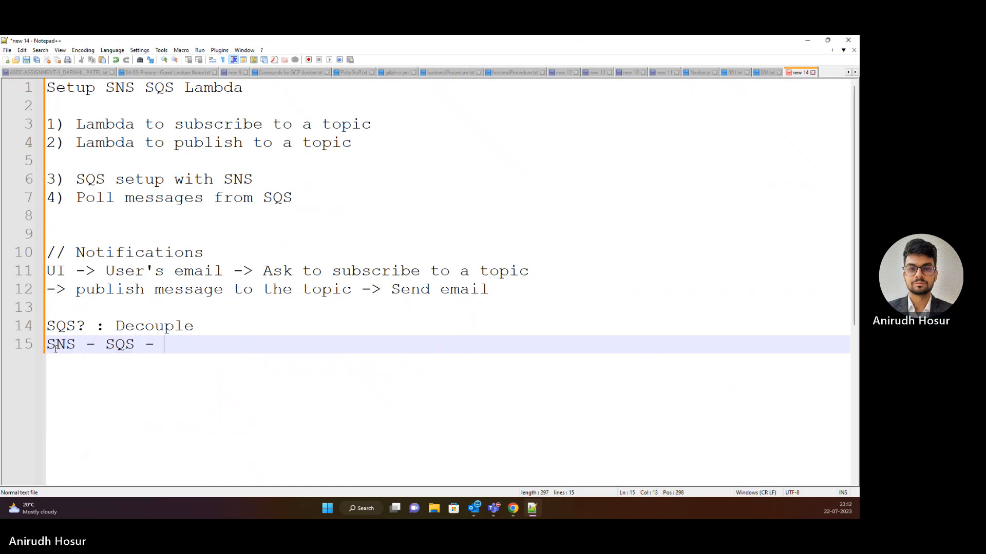
type("Lambda ")
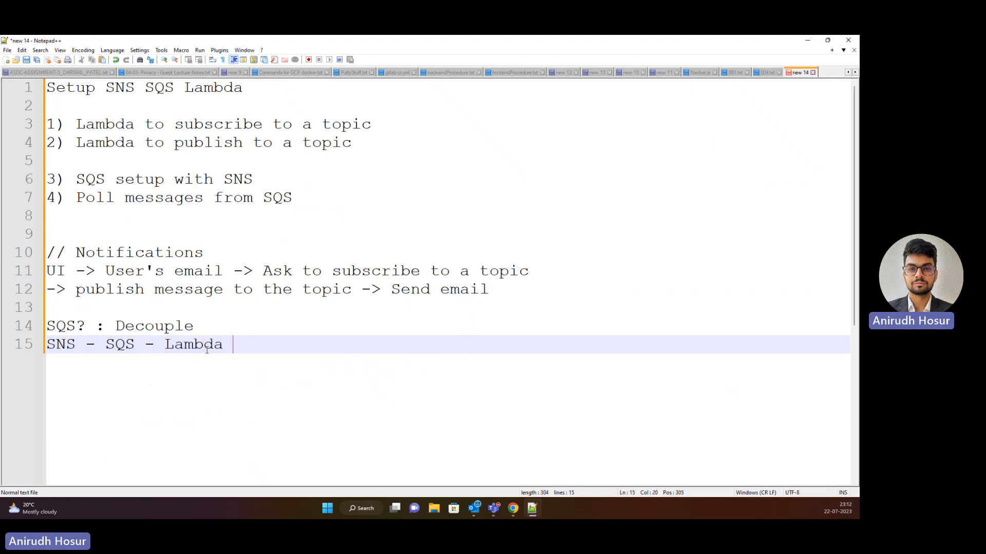
type("- D")
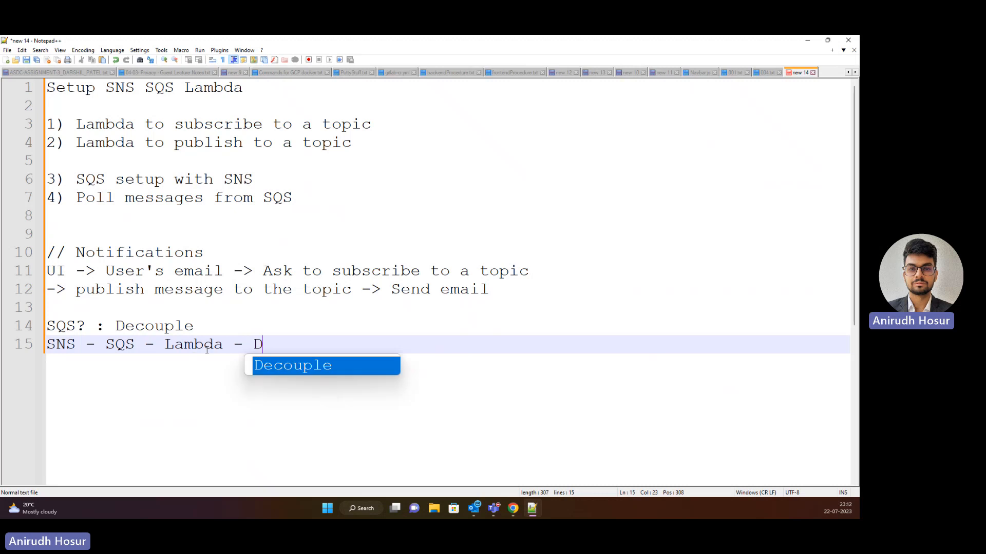
type("ynamoDb")
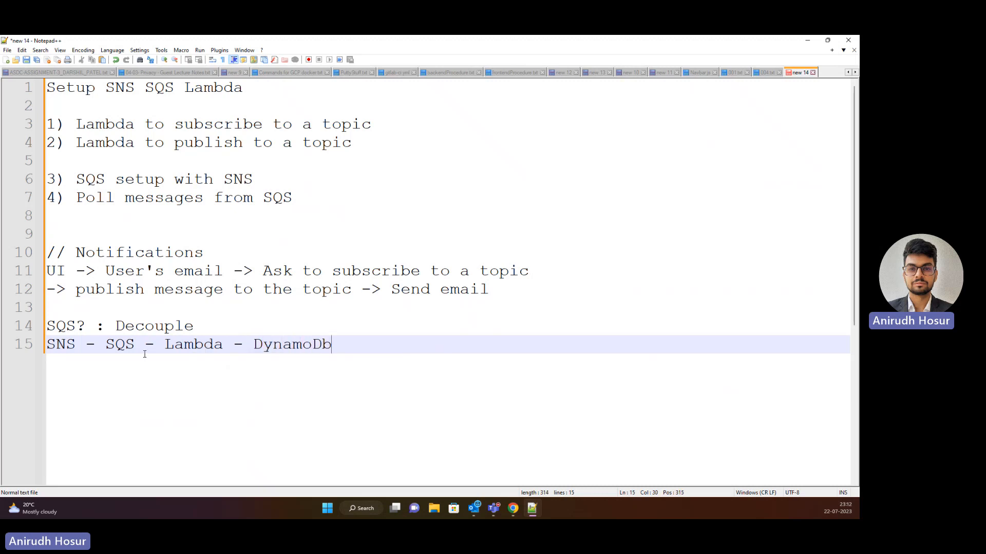
- Review the SQS item in the last note line, and view YtTestQueue's send and receive messages page in Chrome
double_click(128, 344)
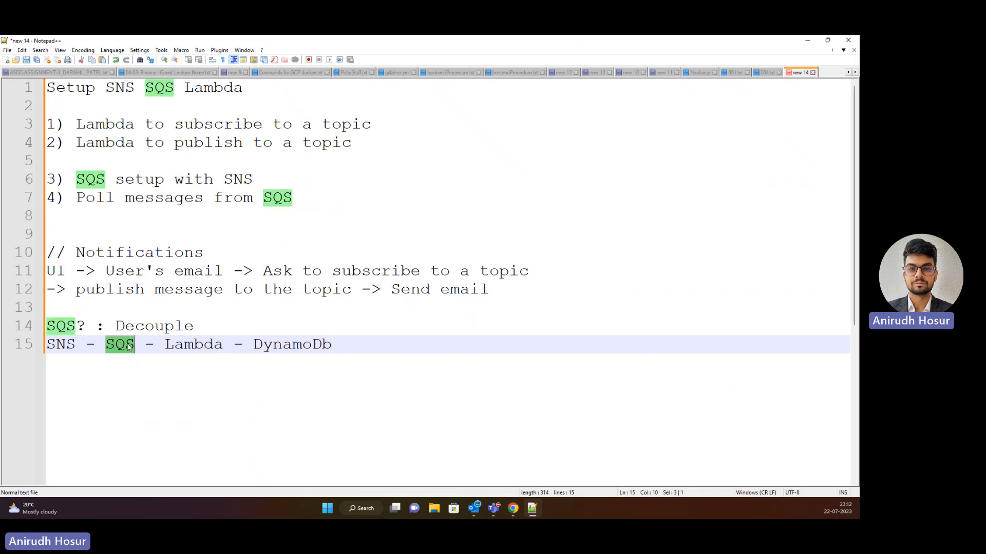
left_click(196, 345)
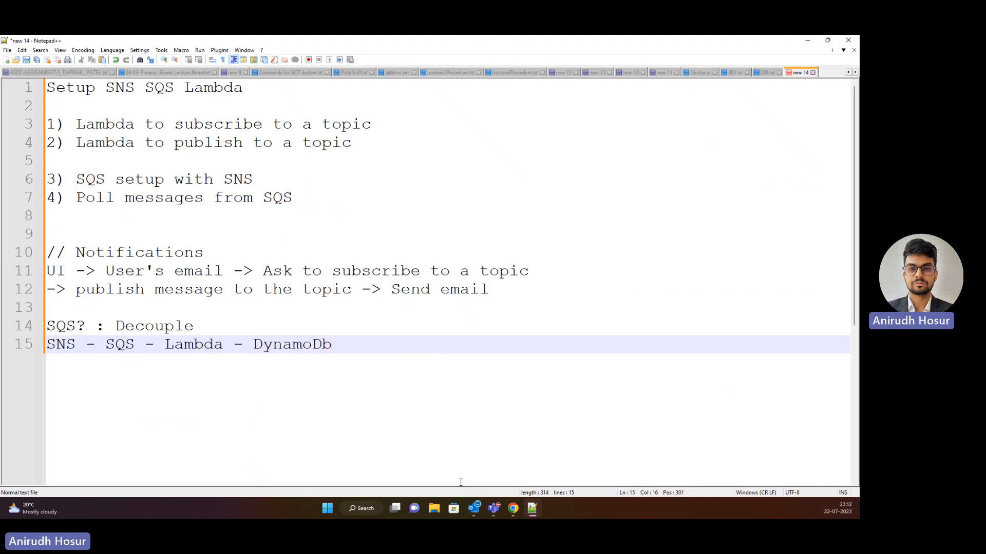
mouse_move(513, 509)
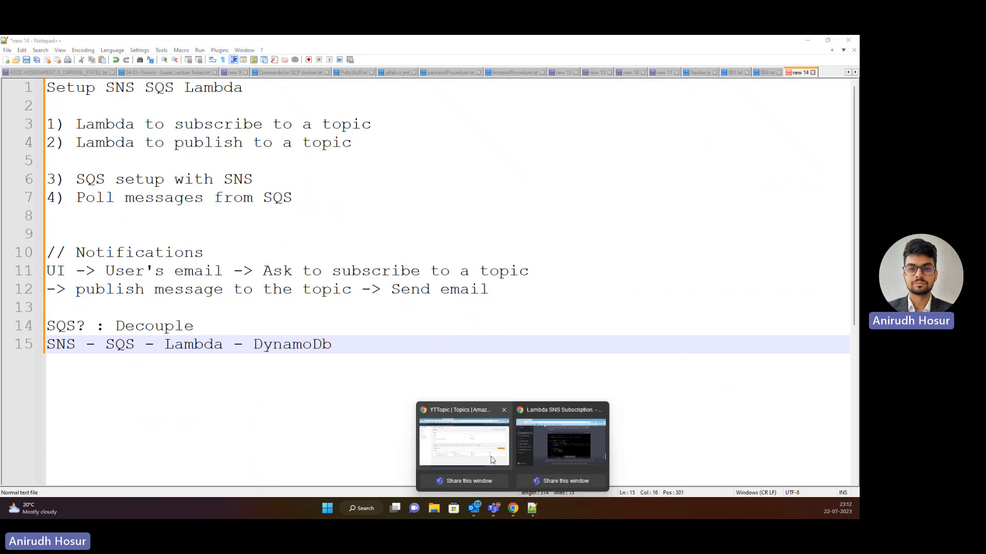
left_click(508, 425)
left_click(375, 43)
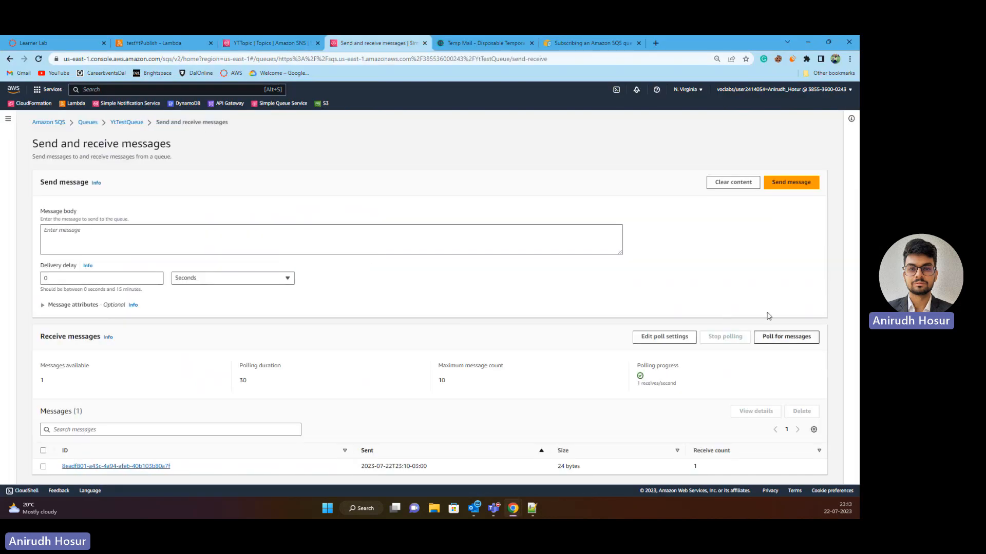
- Return to Notepad++ and review the Lambda and DynamoDb items in the last note line
left_click(805, 43)
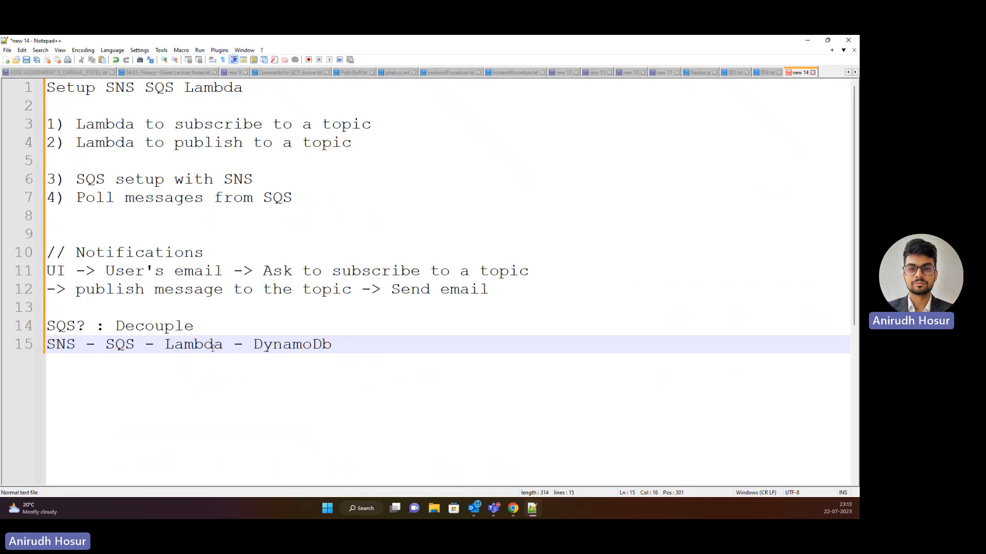
double_click(192, 347)
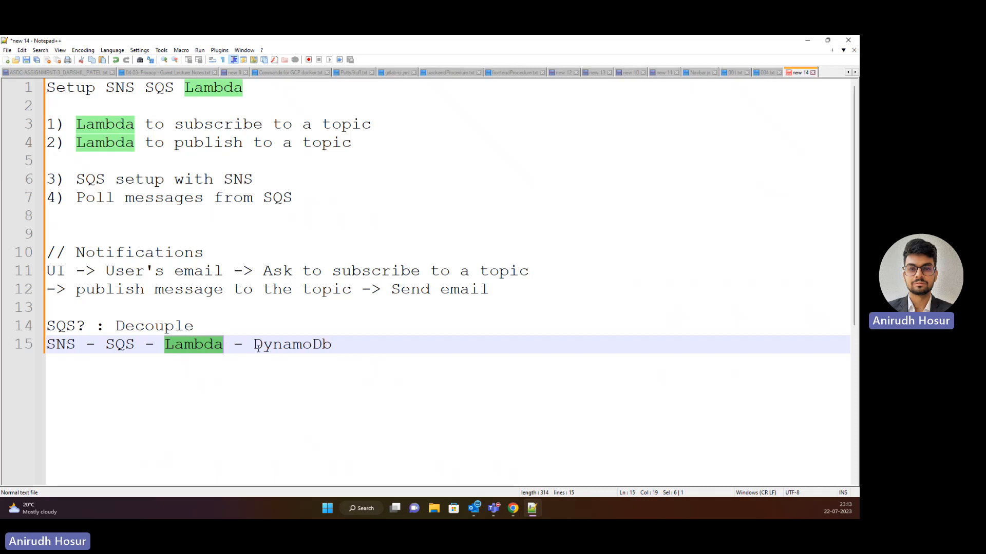
double_click(289, 344)
left_click(372, 344)
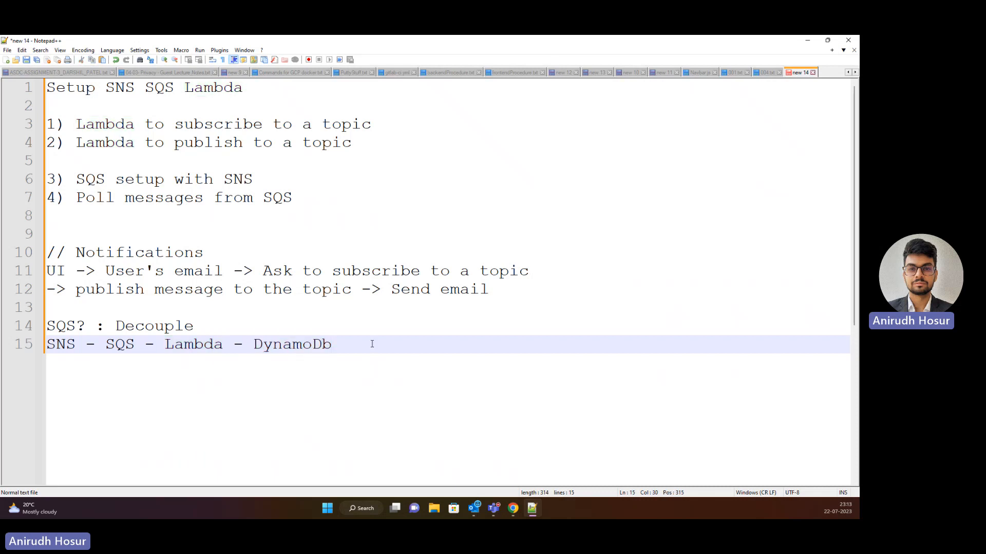